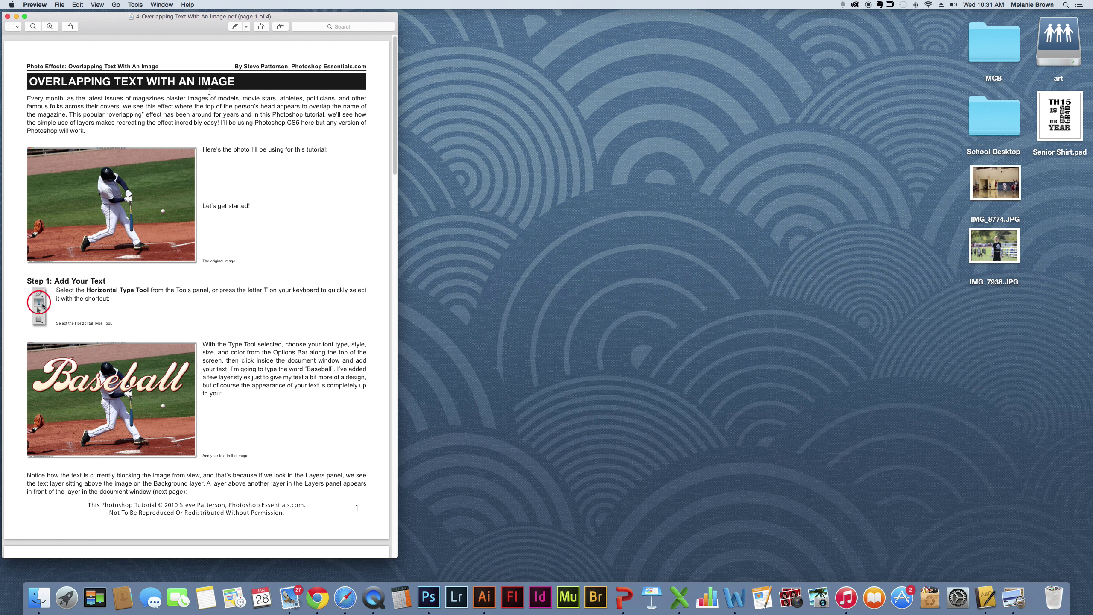
Open IMG_7938.JPG from the desktop in Photoshop and unlock its Background layer.
left_click(532, 165)
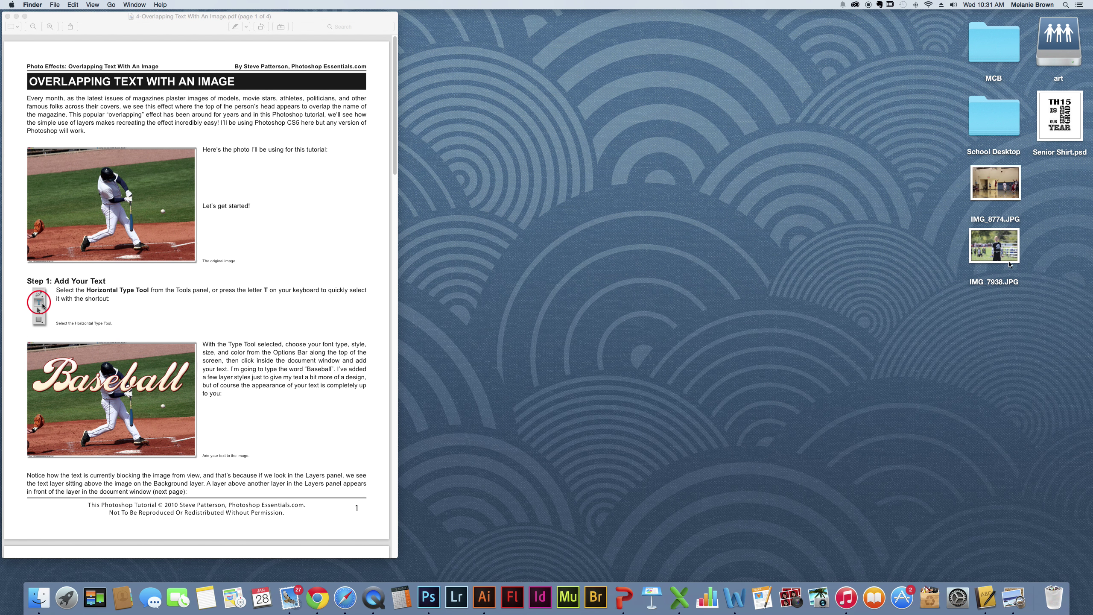
left_click_drag(1005, 252, 433, 596)
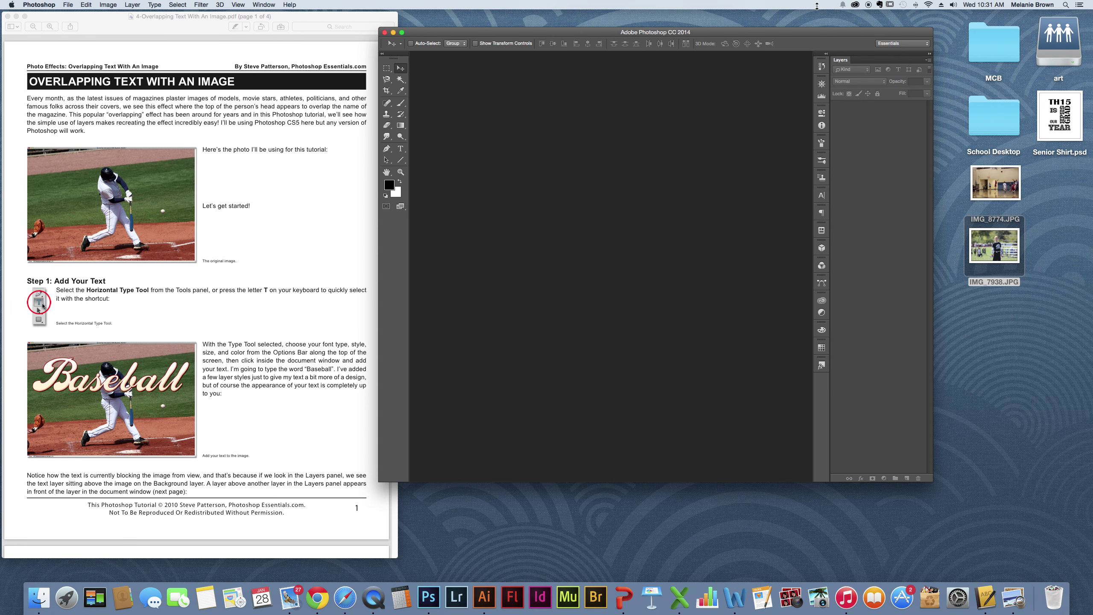
left_click_drag(786, 36, 821, 38)
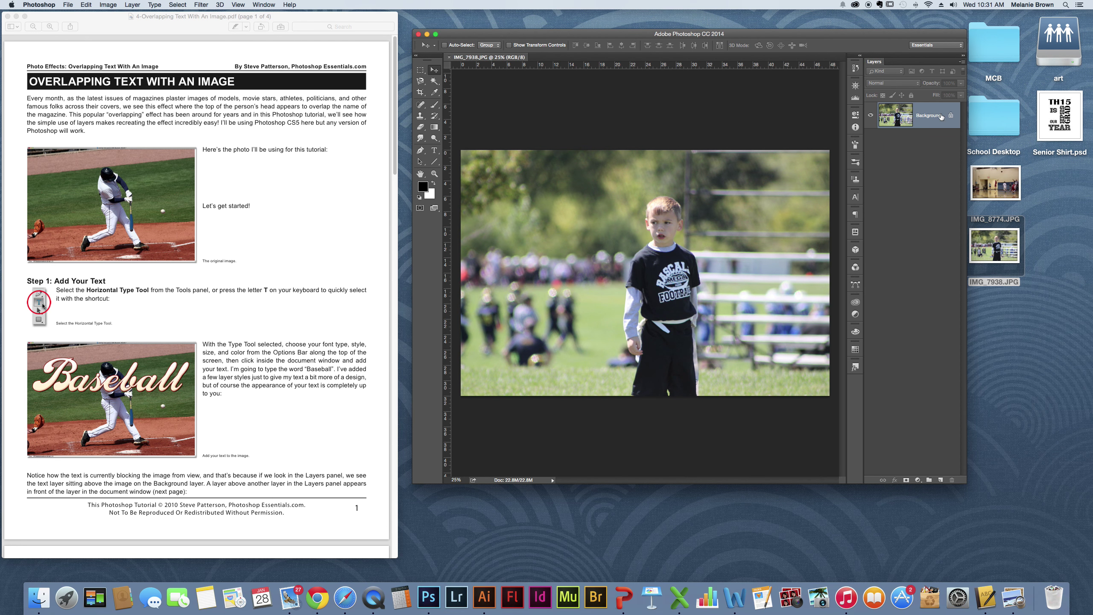
left_click(950, 116)
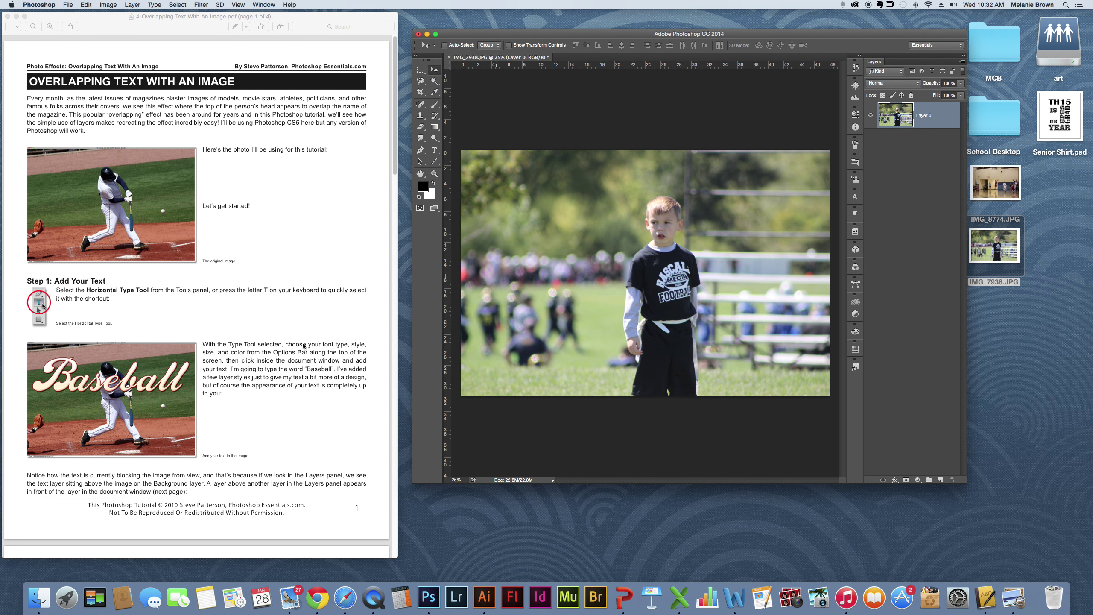
Activate the Horizontal Type tool and set its font to Enter Sansman Bold Italic.
scroll(236, 257, "up", 1)
left_click(244, 297)
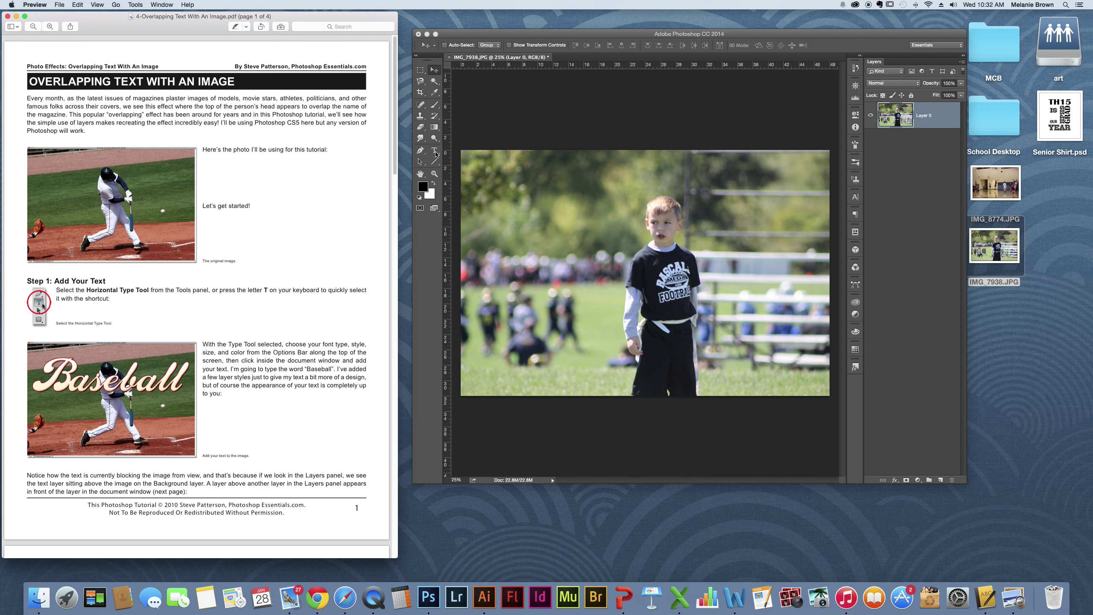
left_click(435, 152)
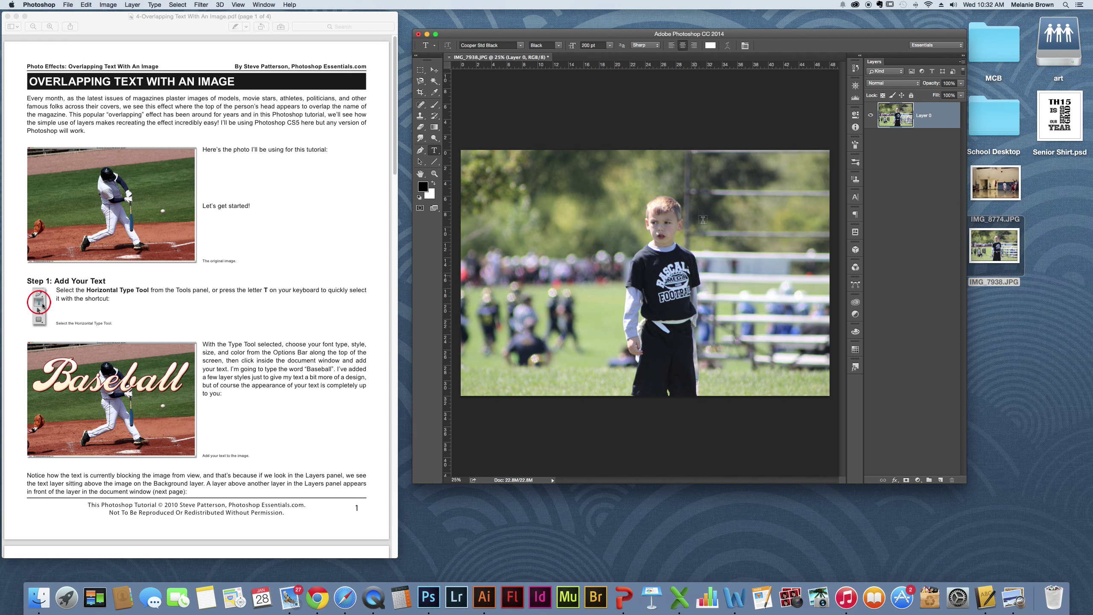
left_click(521, 45)
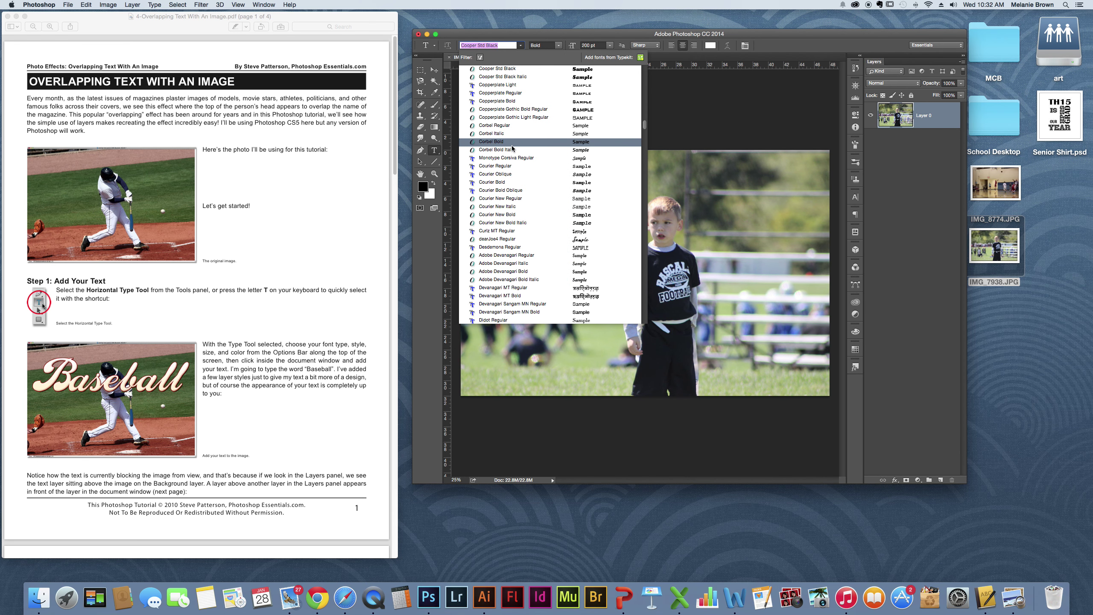
scroll(576, 244, "up", 5)
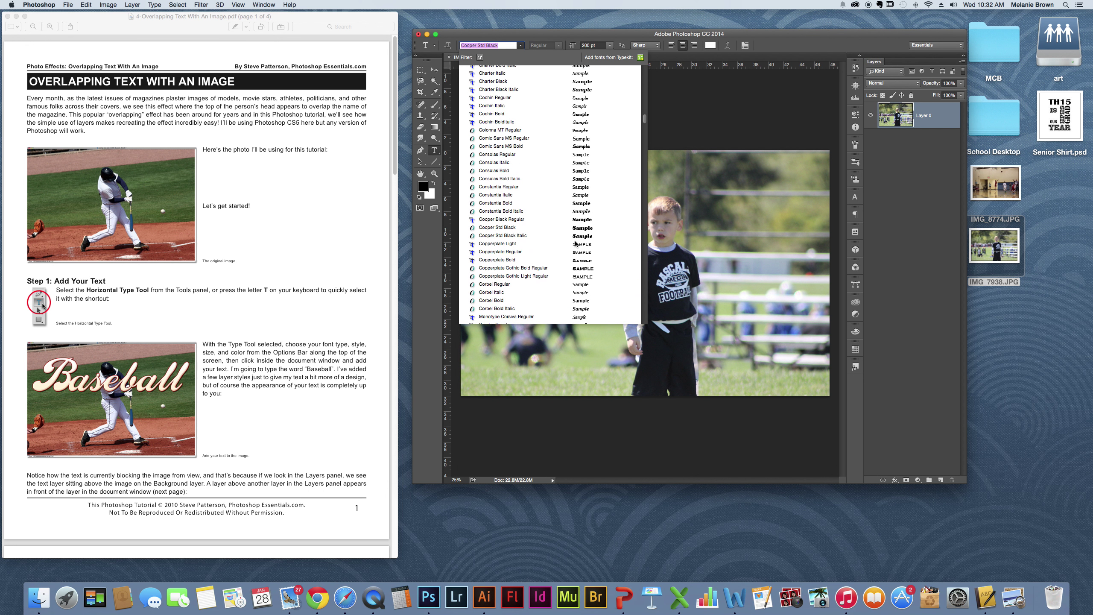
scroll(577, 244, "up", 10)
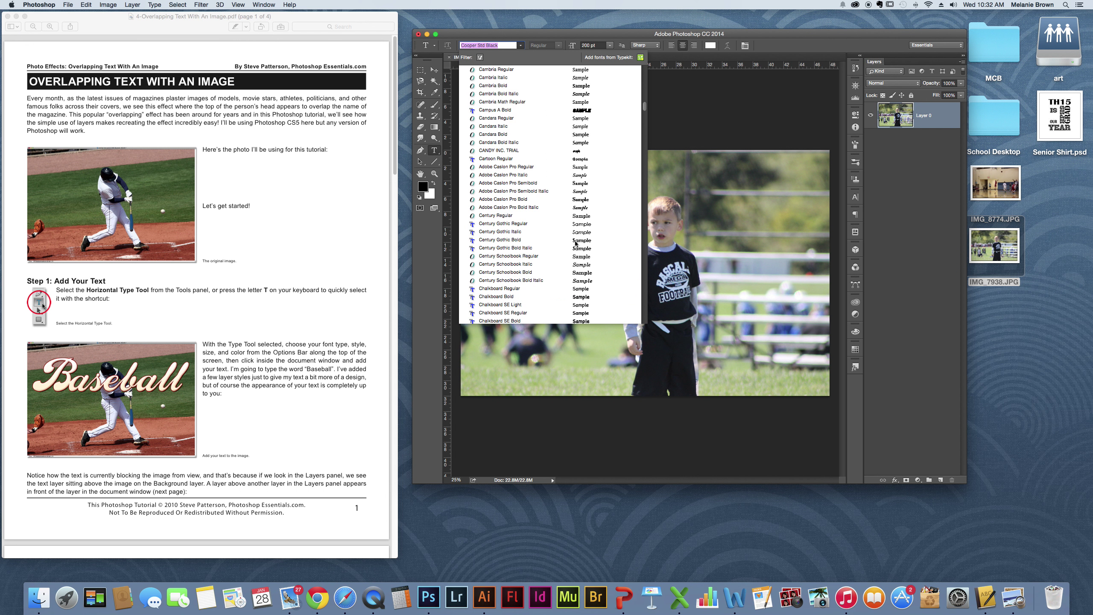
scroll(577, 244, "up", 4)
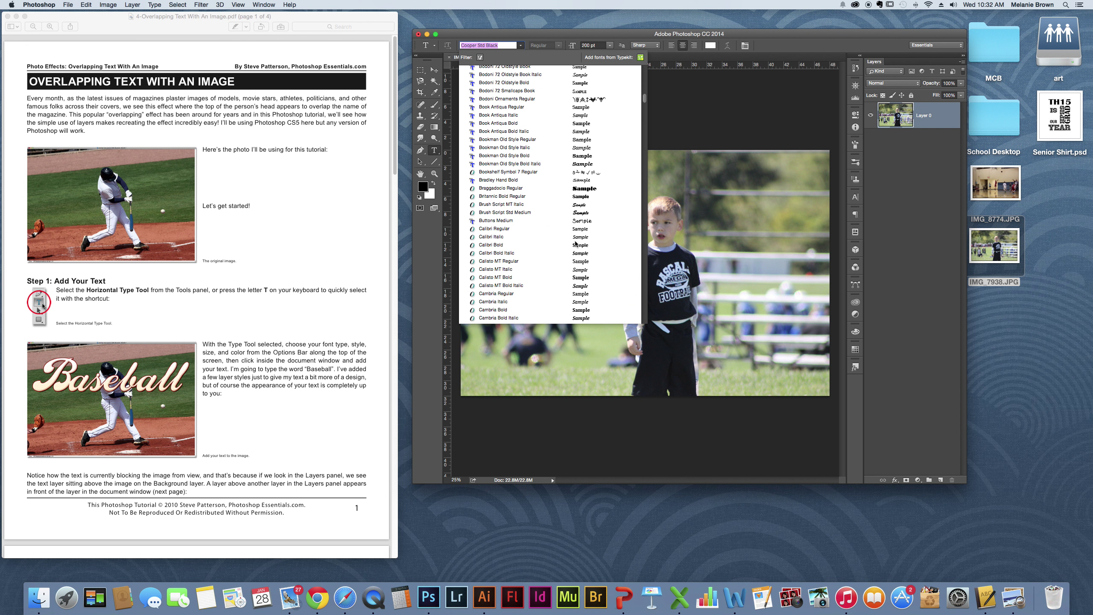
scroll(555, 245, "down", 10)
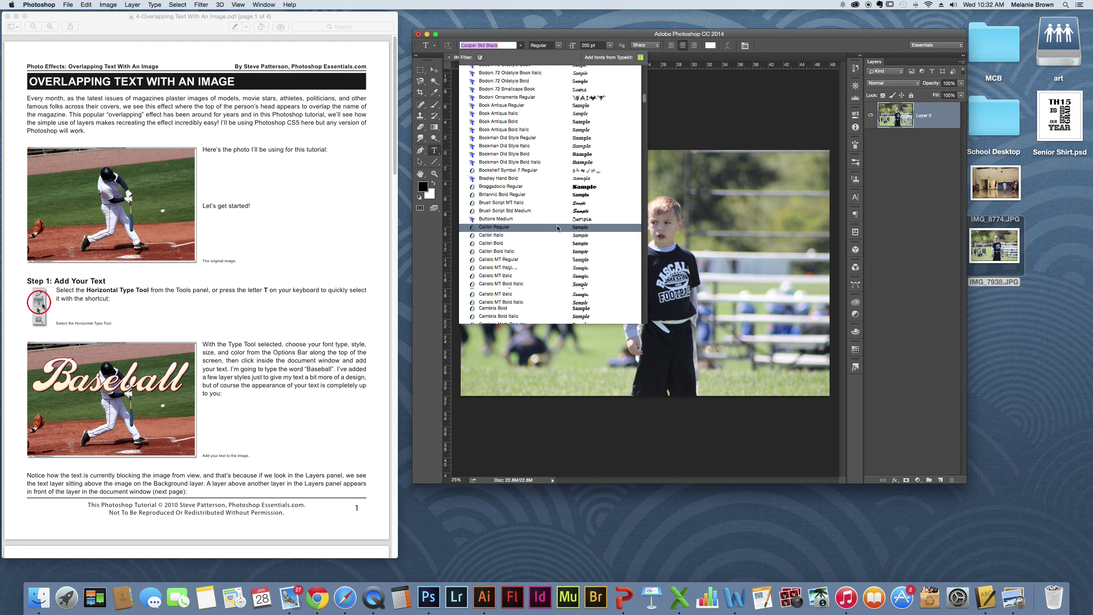
scroll(577, 202, "down", 7)
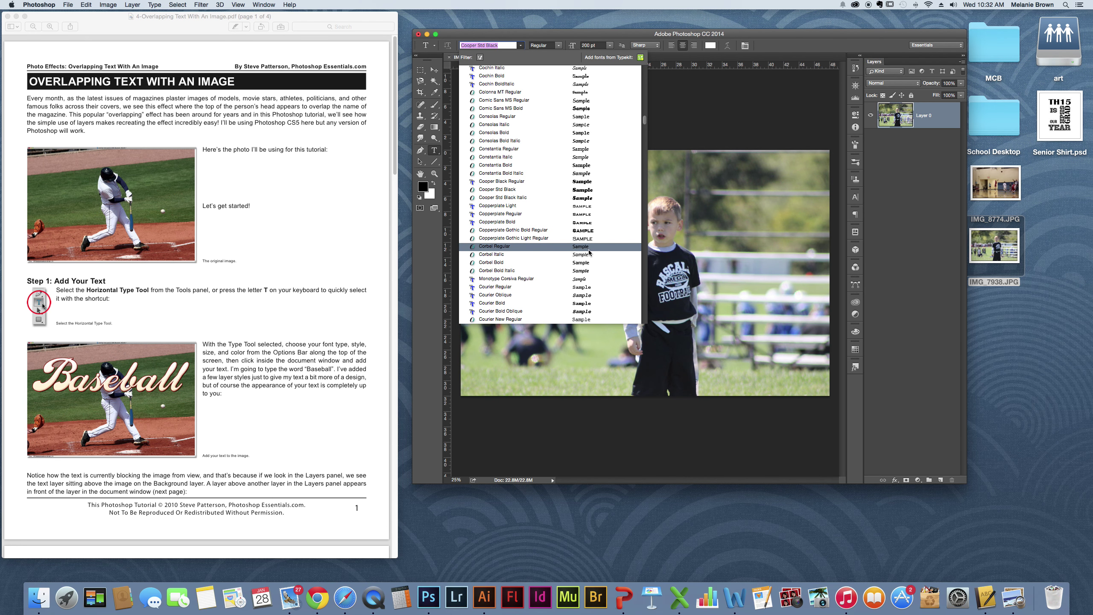
scroll(590, 253, "down", 14)
scroll(590, 253, "down", 4)
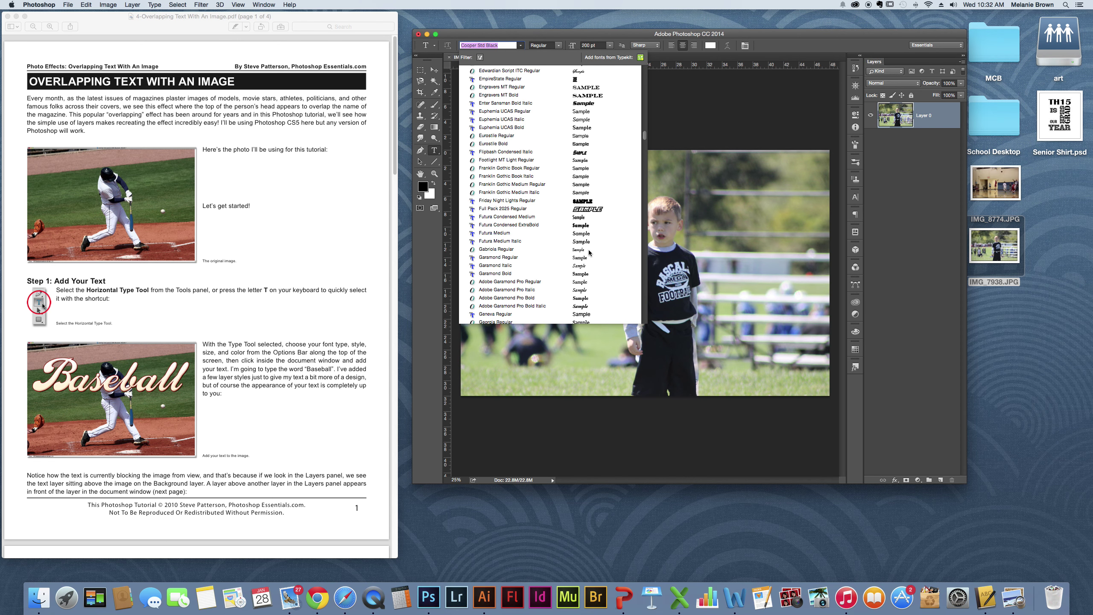
left_click(591, 107)
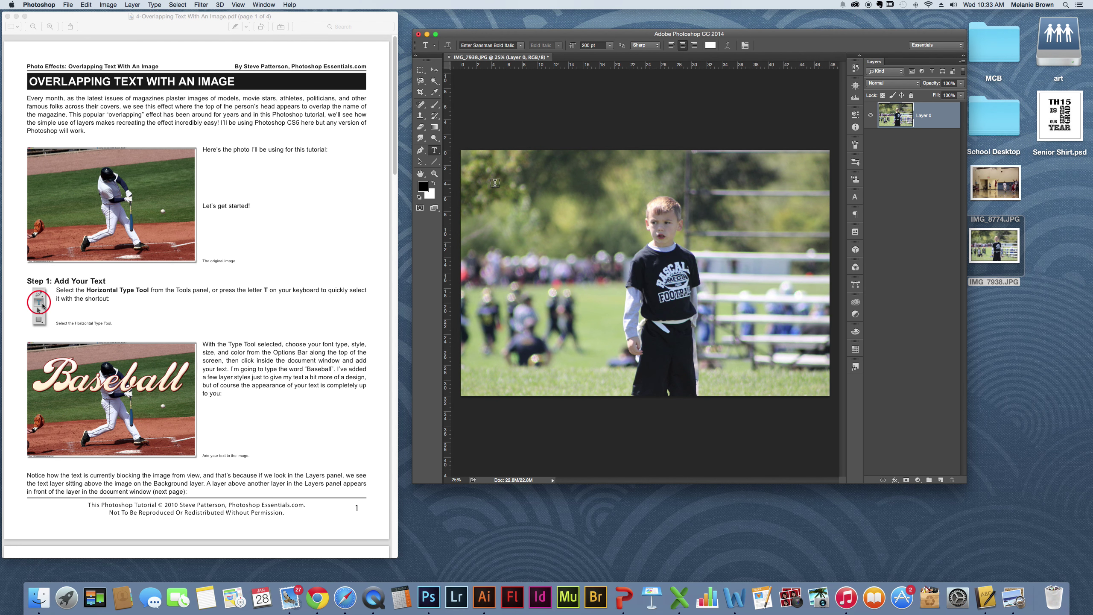
Add a text box with the boy's first name across the upper photo and shrink the box to fit the word.
left_click_drag(495, 184, 798, 364)
type("Cooper")
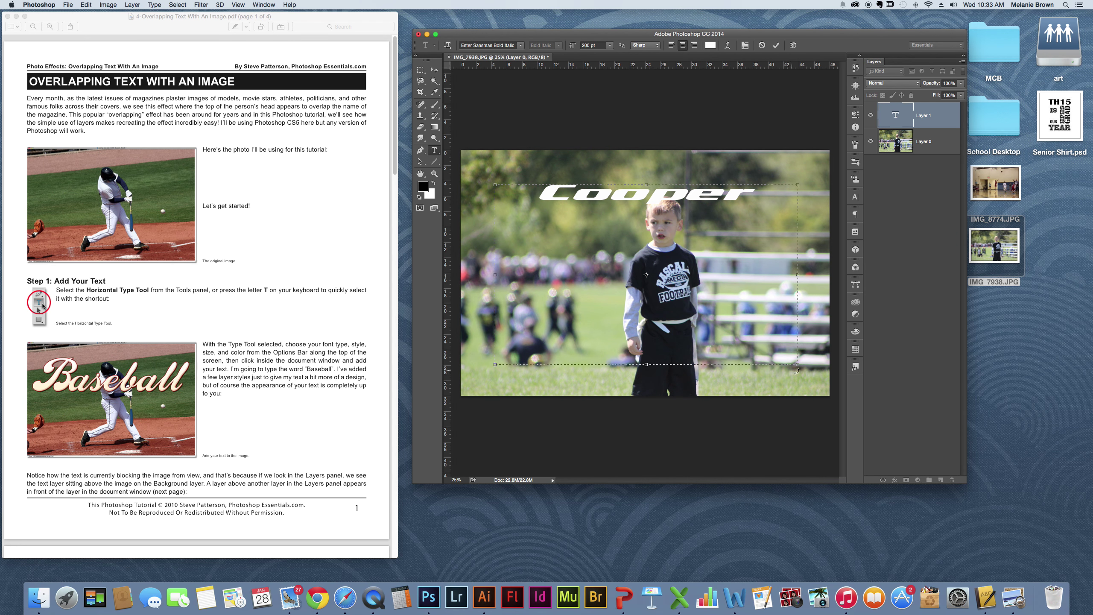
left_click_drag(797, 371, 750, 209)
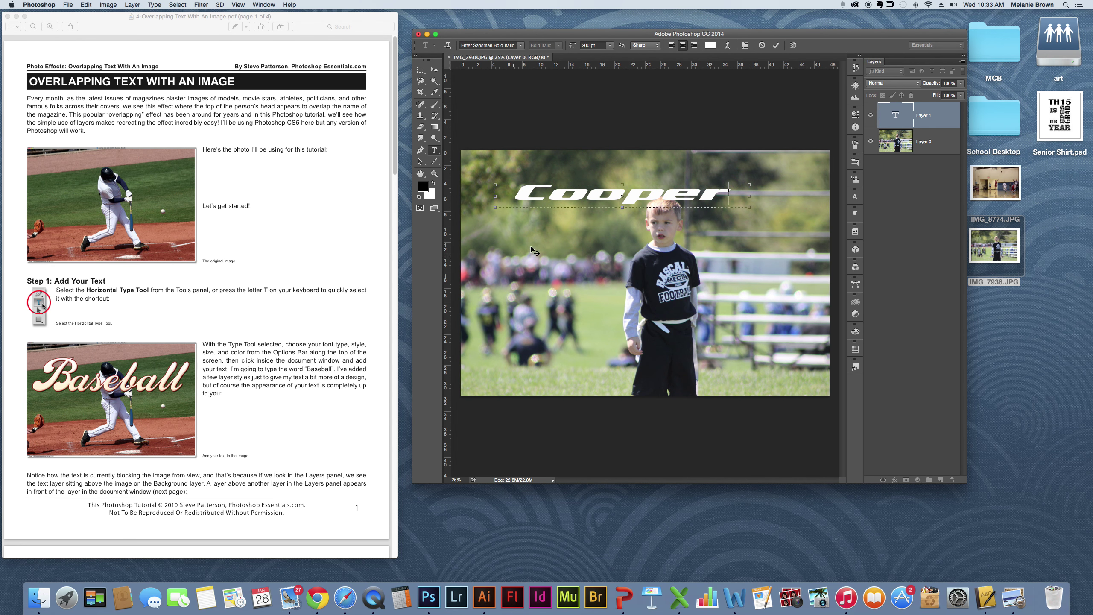
left_click(437, 72)
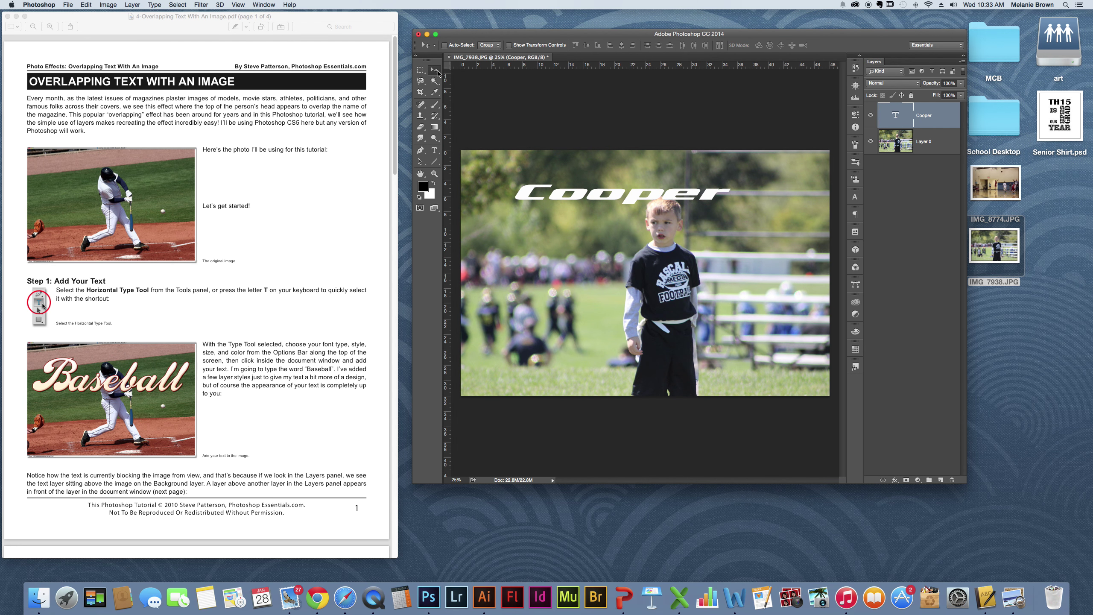
Free-transform the name text to about 143% width and 540% height so it spans the photo across the boy.
key("super+t")
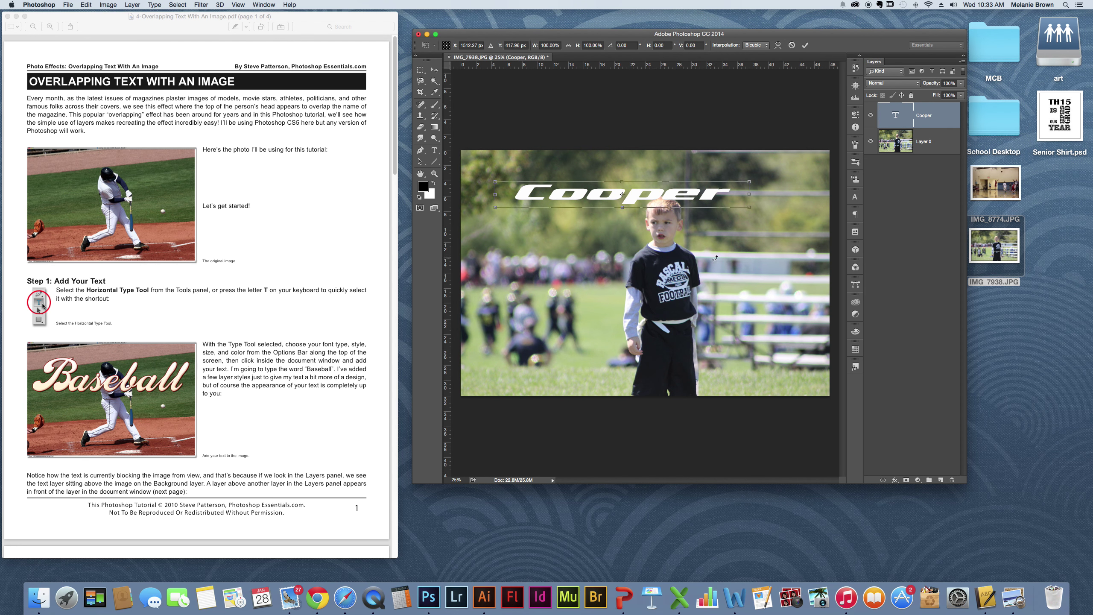
left_click_drag(749, 207, 824, 322)
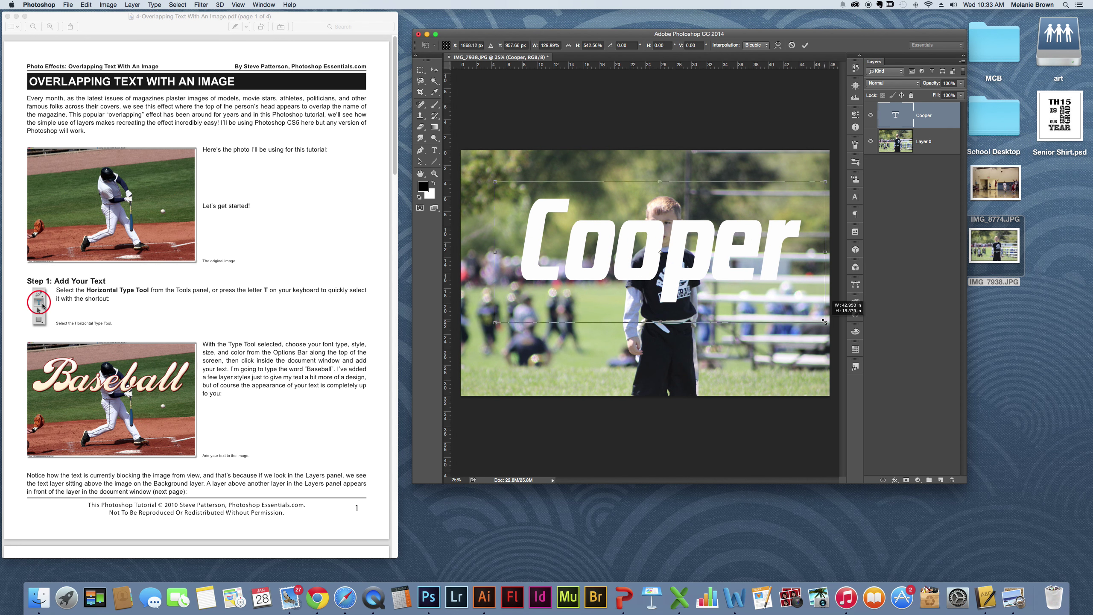
left_click_drag(495, 322, 460, 322)
left_click_drag(688, 267, 705, 252)
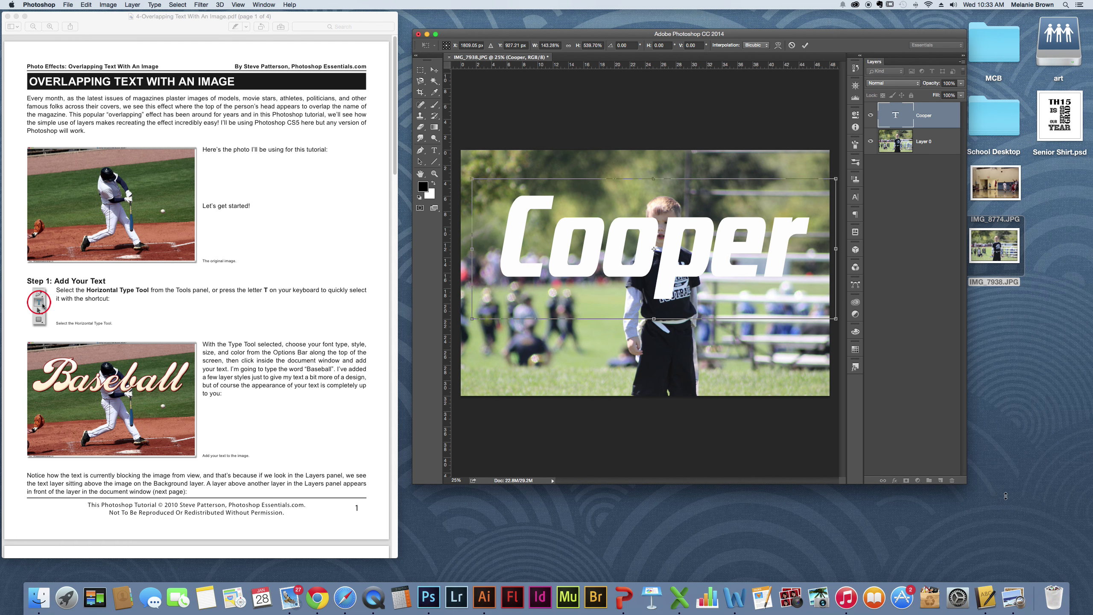
Enlarge and reposition the Photoshop window, and commit the transform with the name text moved slightly lower across the boy's face and chest.
left_click_drag(965, 482, 962, 501)
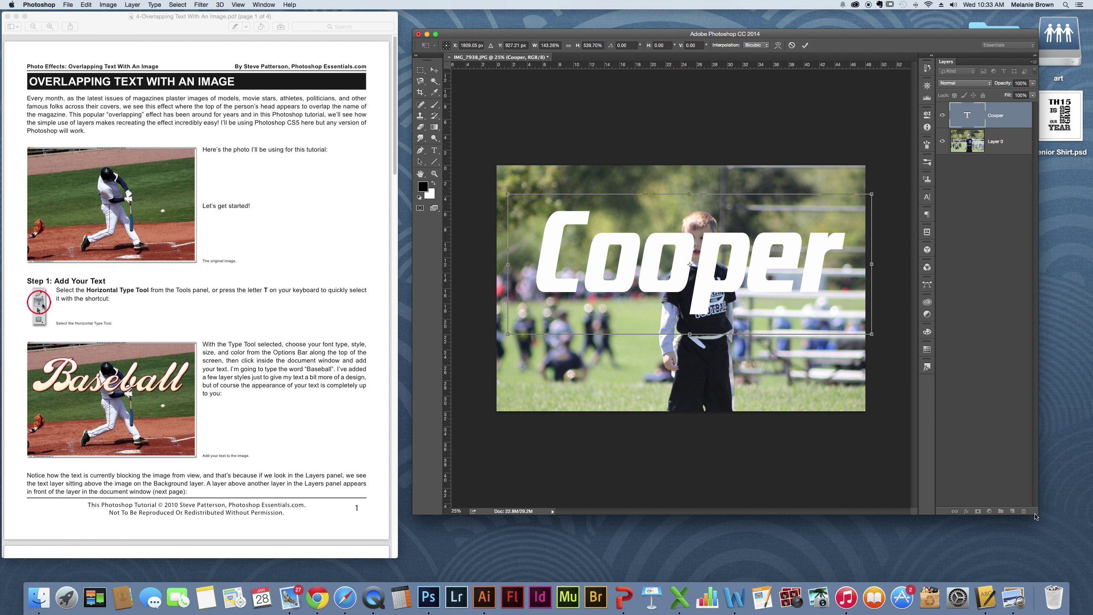
double_click(808, 35)
left_click_drag(808, 35, 810, 38)
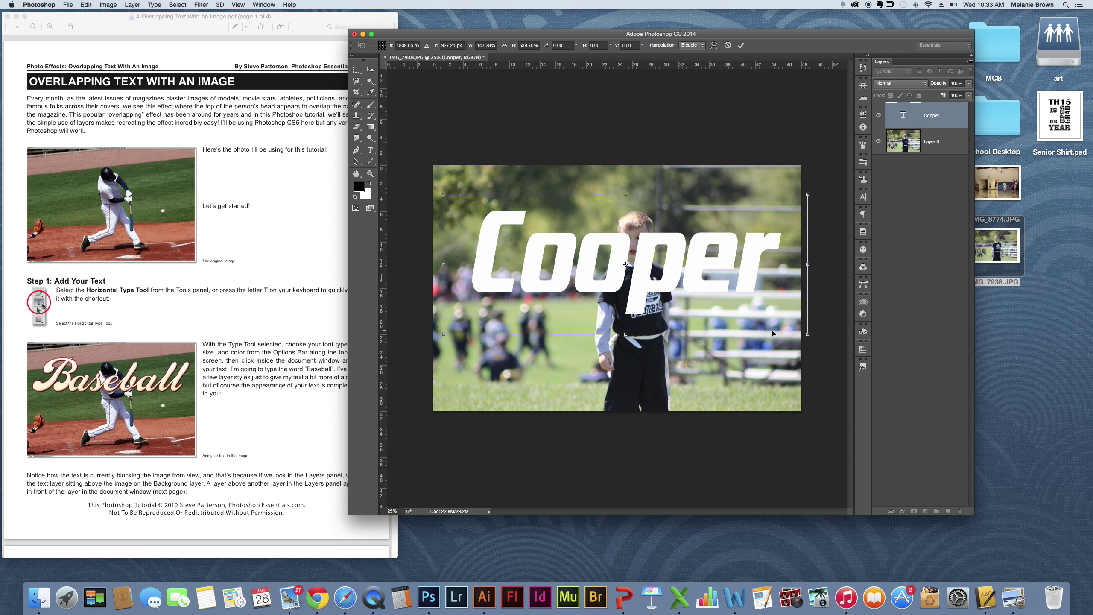
mouse_move(712, 267)
left_mouse_down()
mouse_move(711, 249)
mouse_move(716, 311)
mouse_move(710, 301)
mouse_move(729, 294)
mouse_move(722, 275)
left_mouse_up()
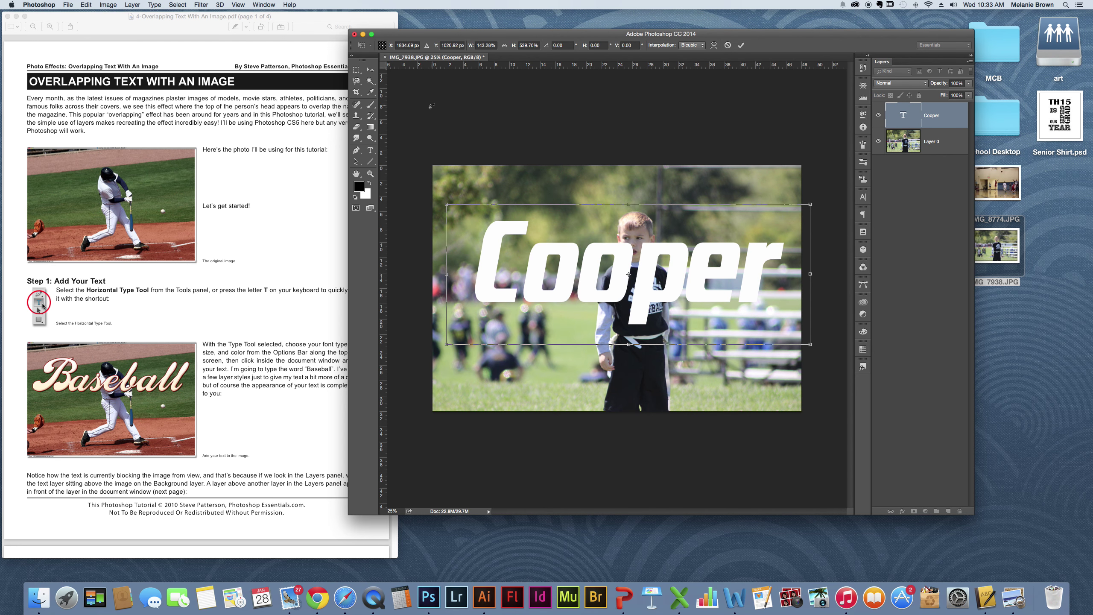
key("Return")
Consult the tutorial PDF up to its layer steps and rename the photo layer as Background.
left_click(282, 351)
scroll(282, 349, "down", 5)
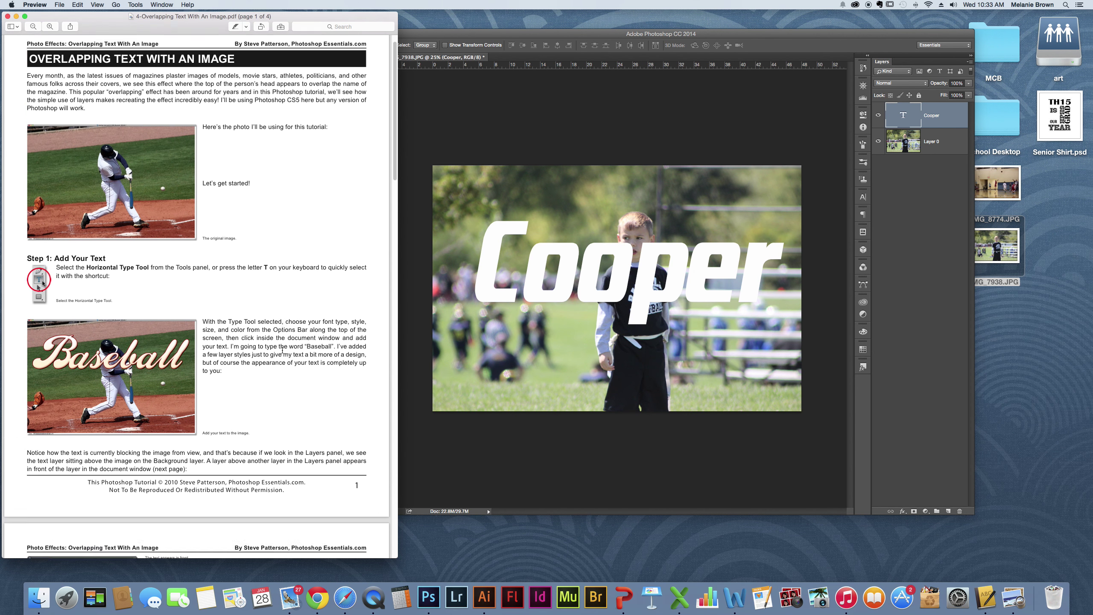
scroll(283, 349, "down", 2)
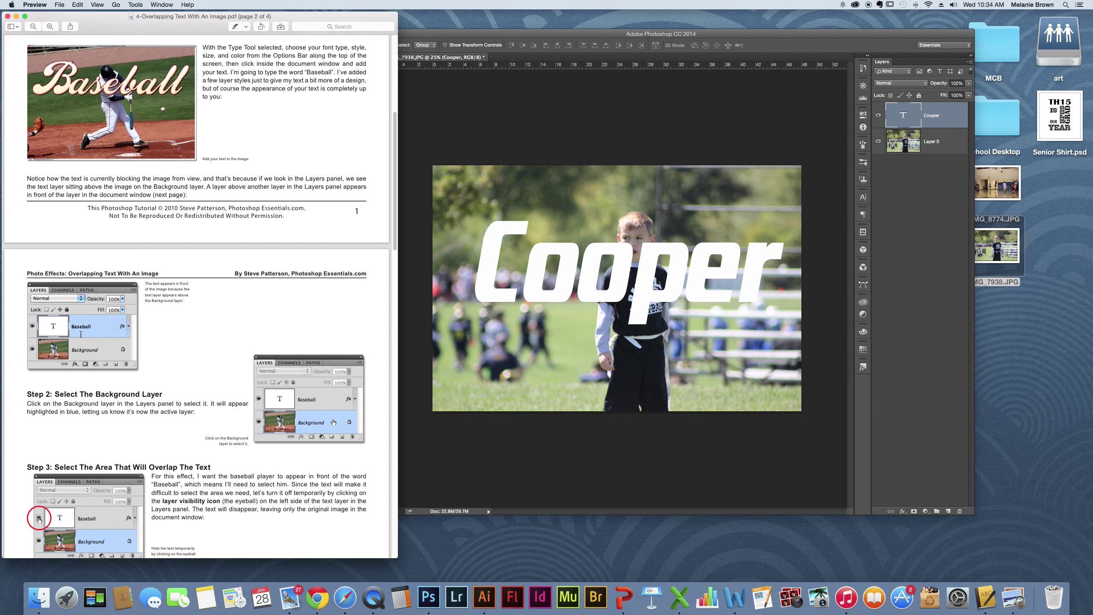
left_click(940, 148)
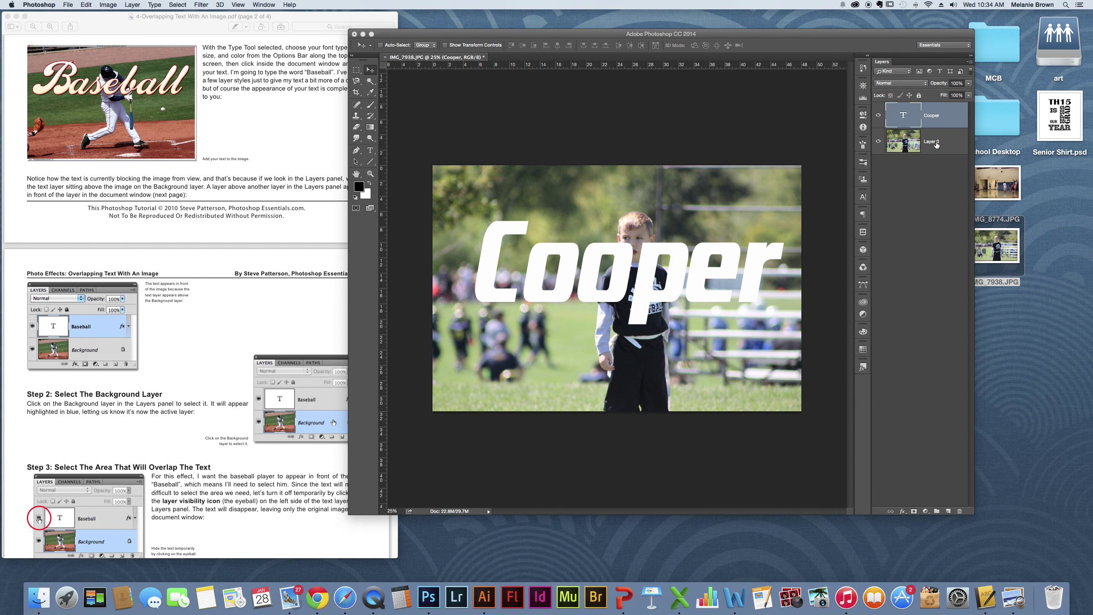
left_click(932, 145)
double_click(932, 142)
type("Background")
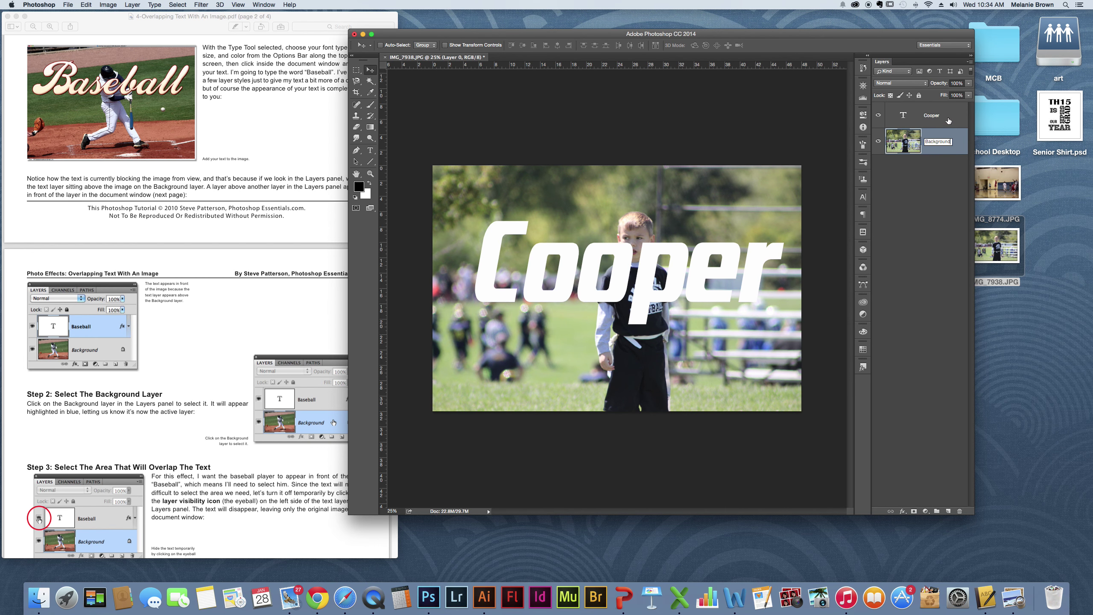
key("Return")
Check the tutorial PDF's text and layer steps, and add a Bevel & Emboss effect to the name text layer.
left_click(282, 359)
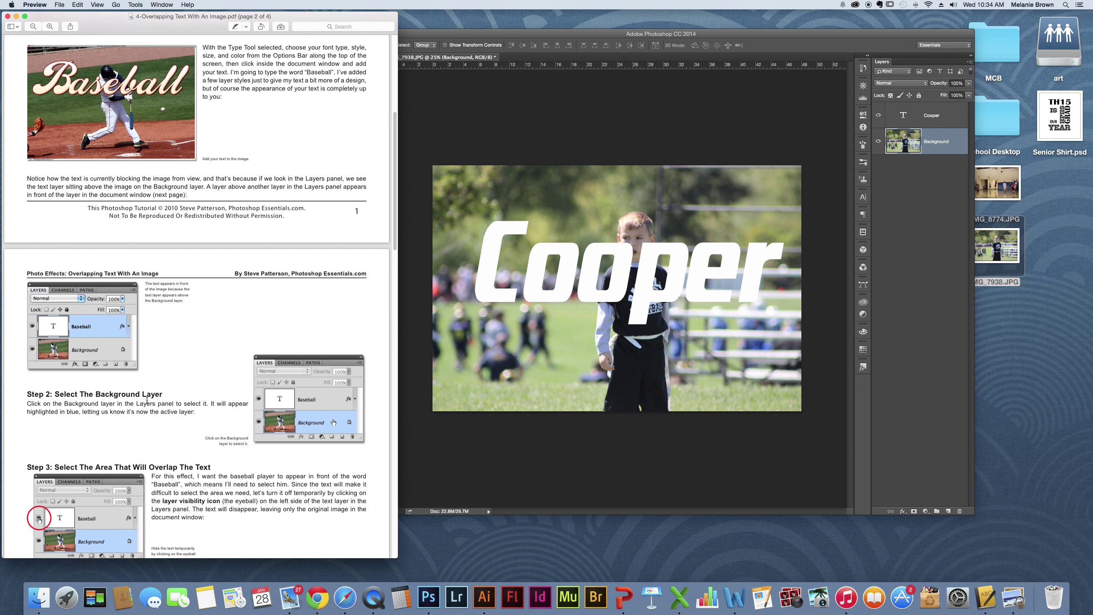
scroll(147, 400, "down", 5)
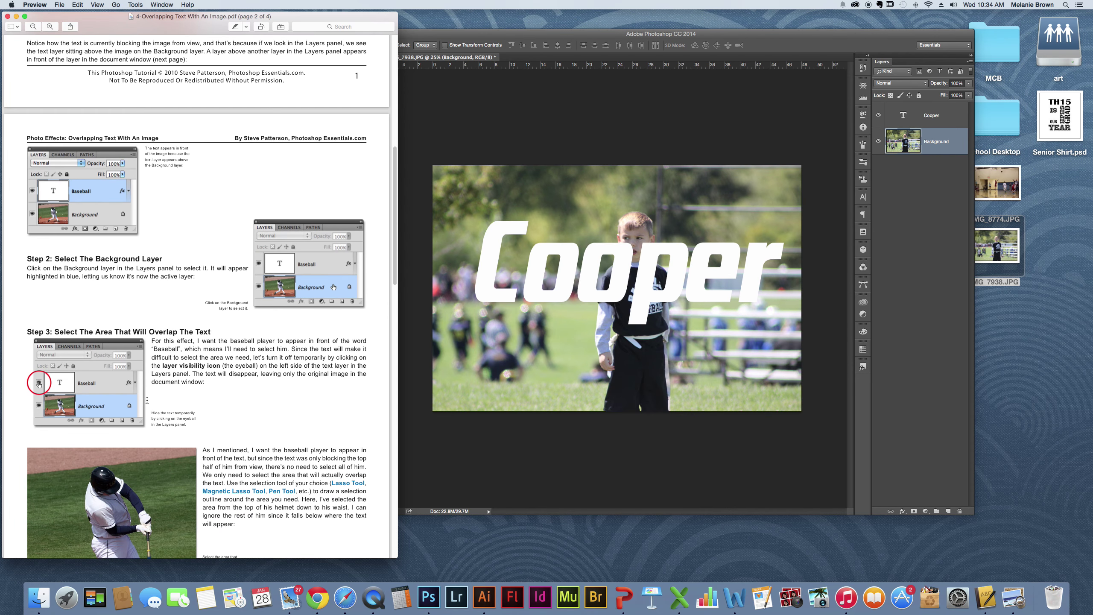
scroll(147, 401, "up", 7)
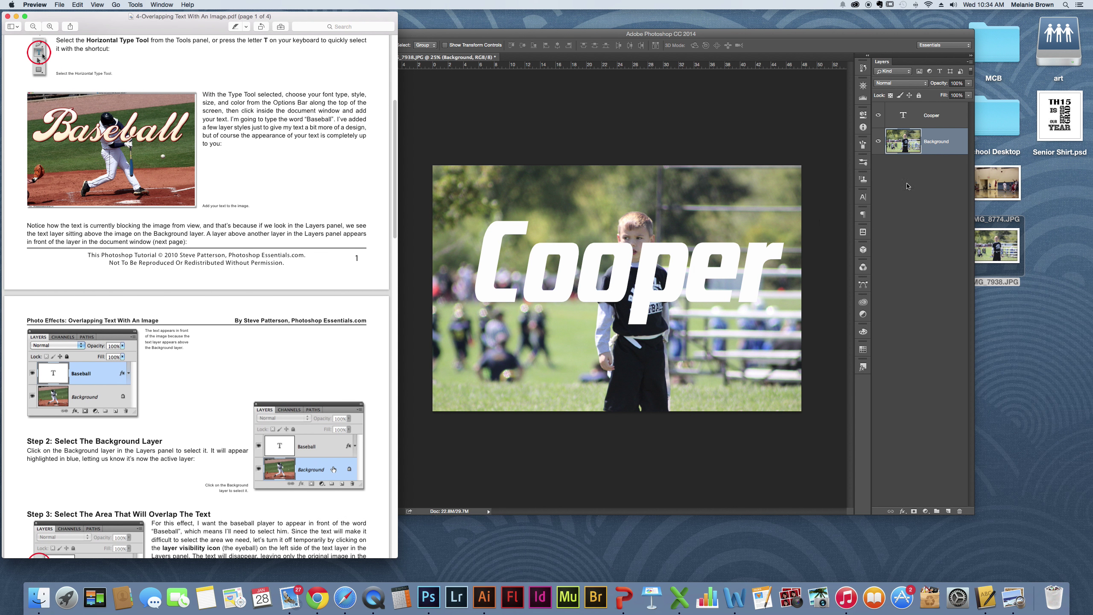
left_click(934, 116)
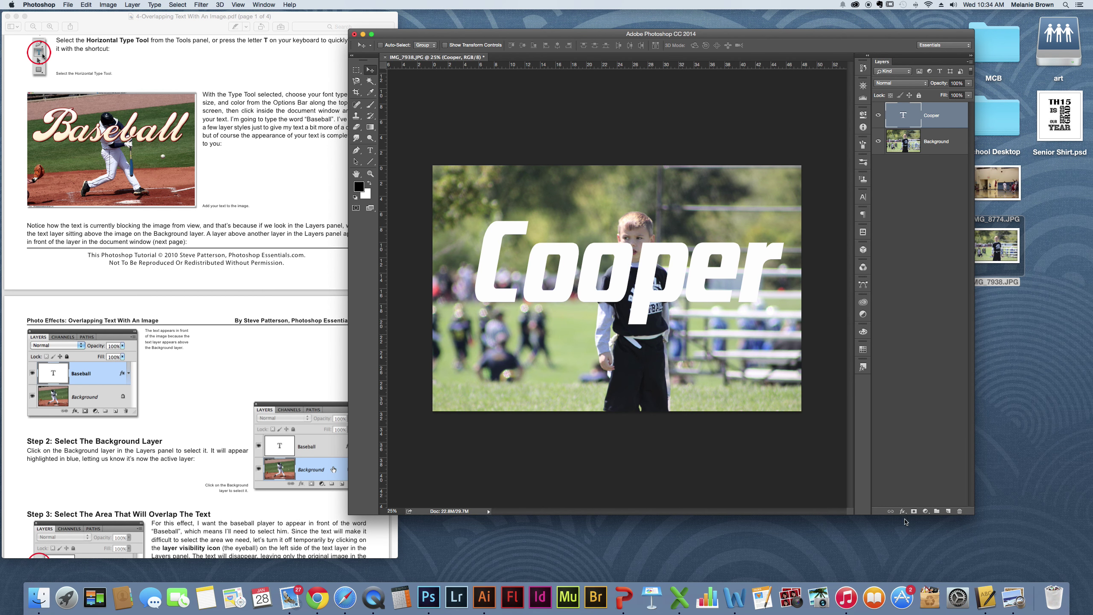
left_click(903, 512)
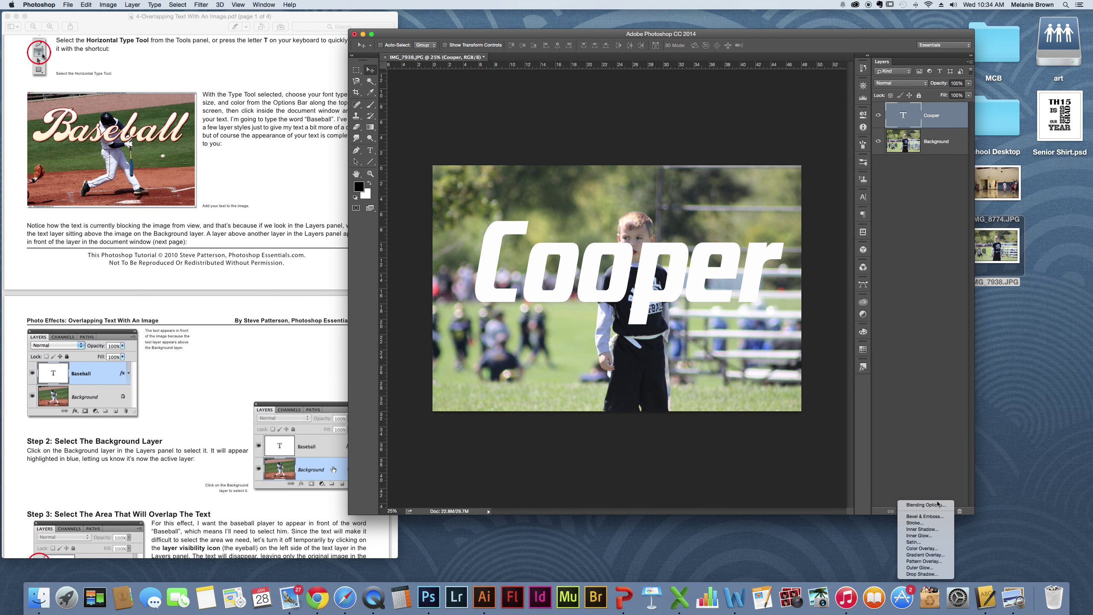
left_click(925, 516)
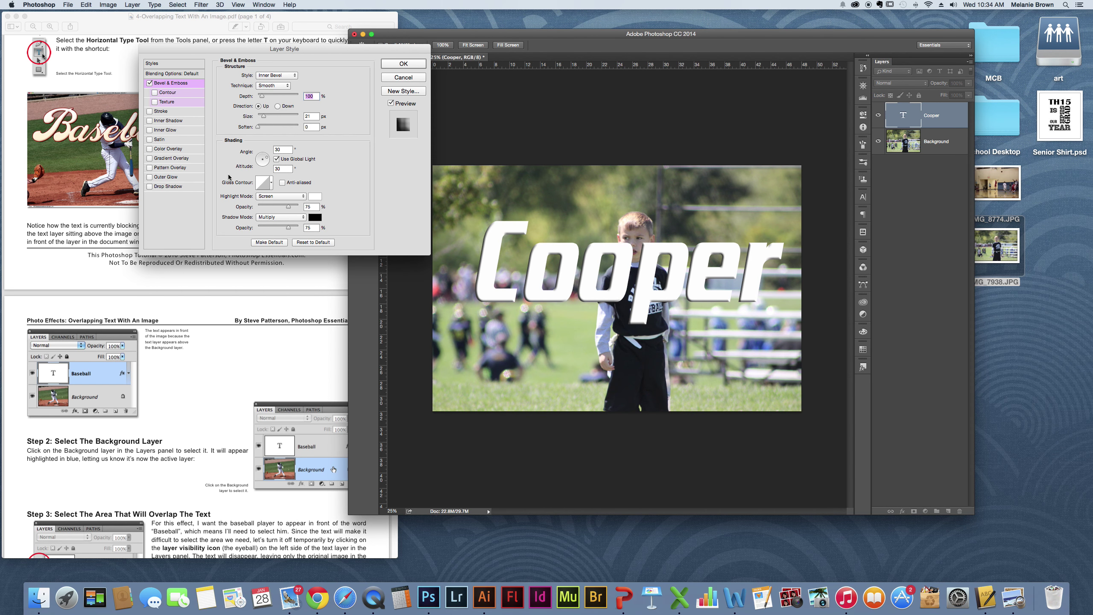
left_click_drag(230, 50, 607, 26)
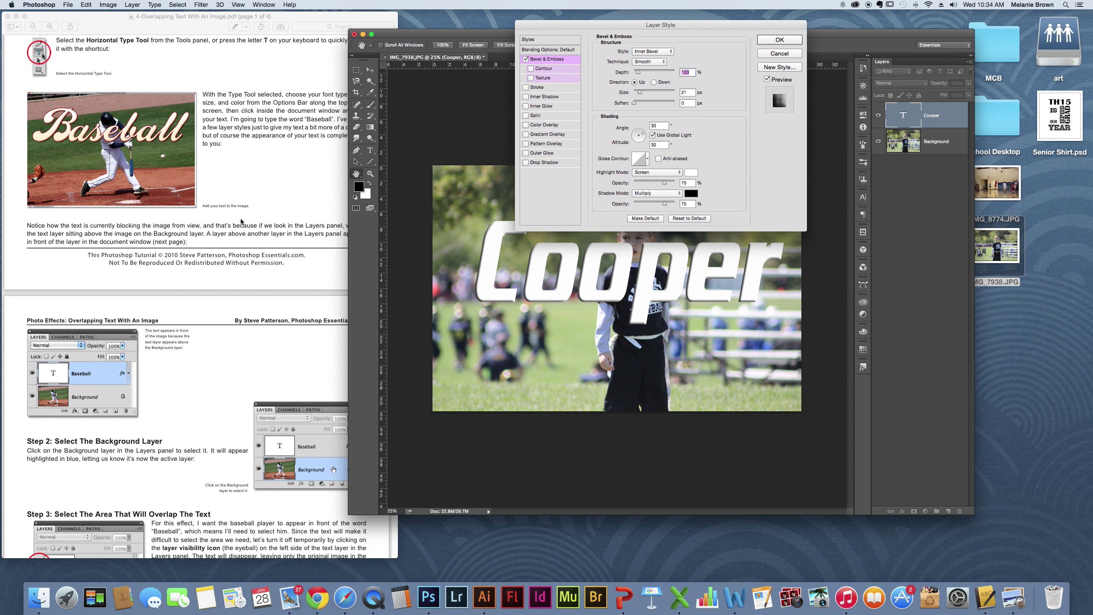
Compare with the tutorial's styled text, and give the name text's bevel a Contour, size 38 px and soften 3 px.
left_click(190, 266)
scroll(190, 267, "up", 5)
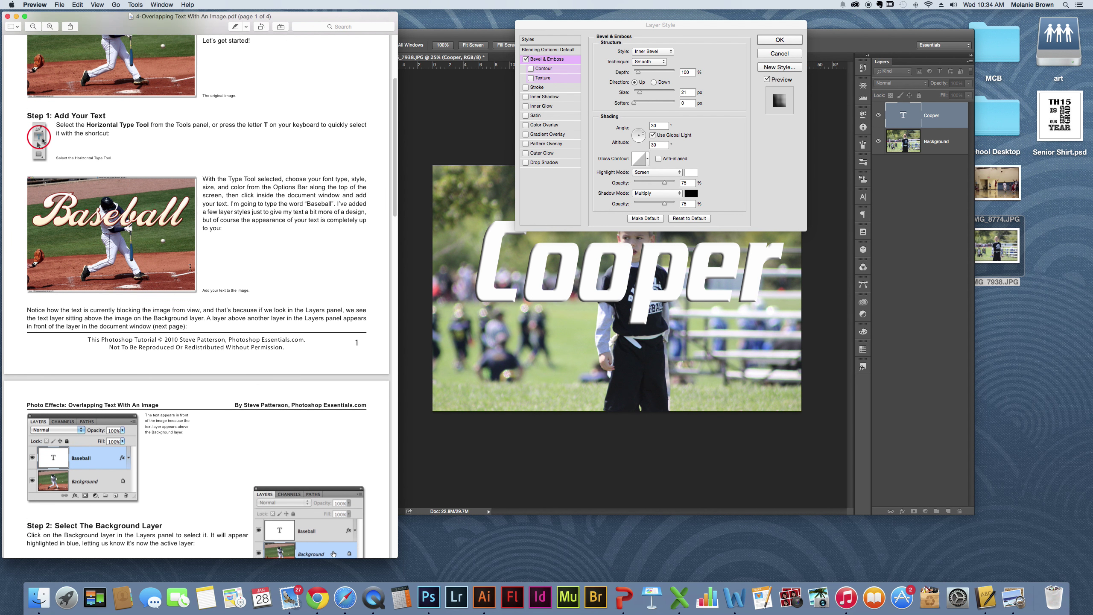
scroll(190, 267, "down", 6)
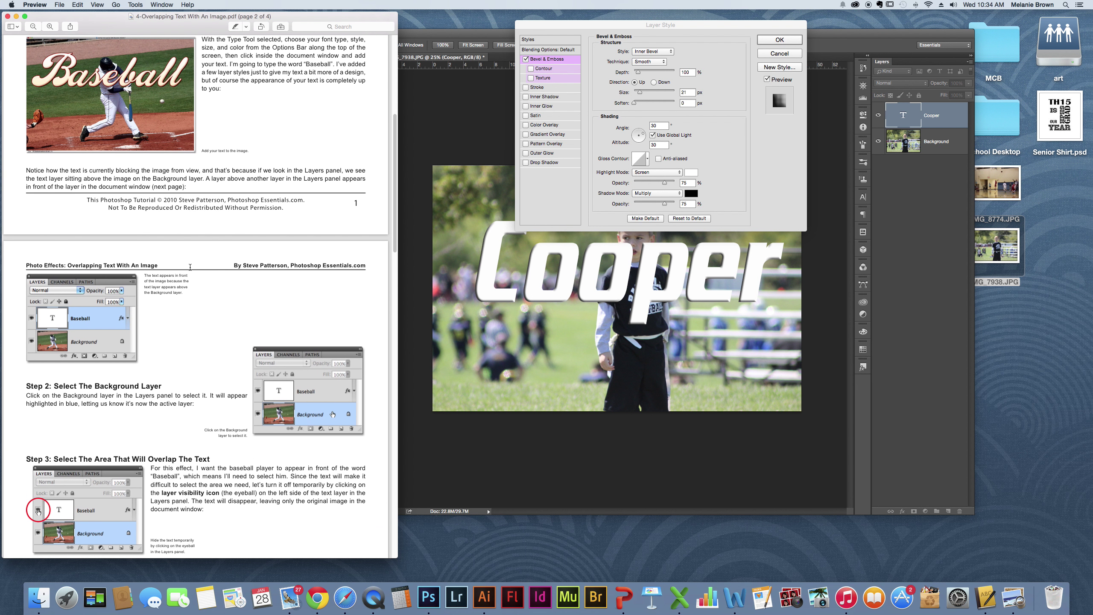
scroll(190, 267, "up", 4)
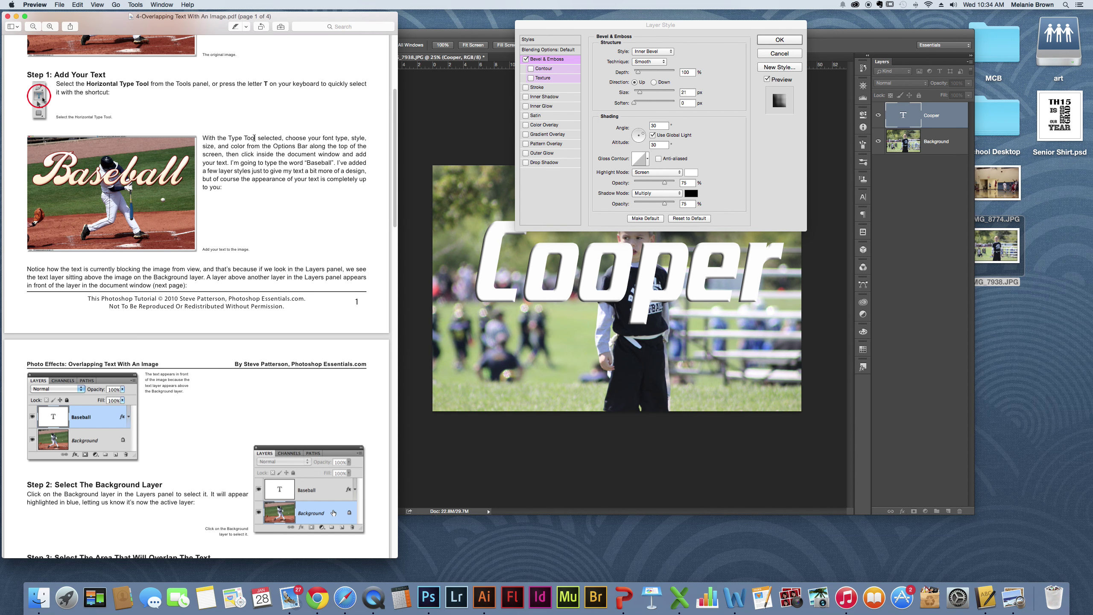
left_click(949, 126)
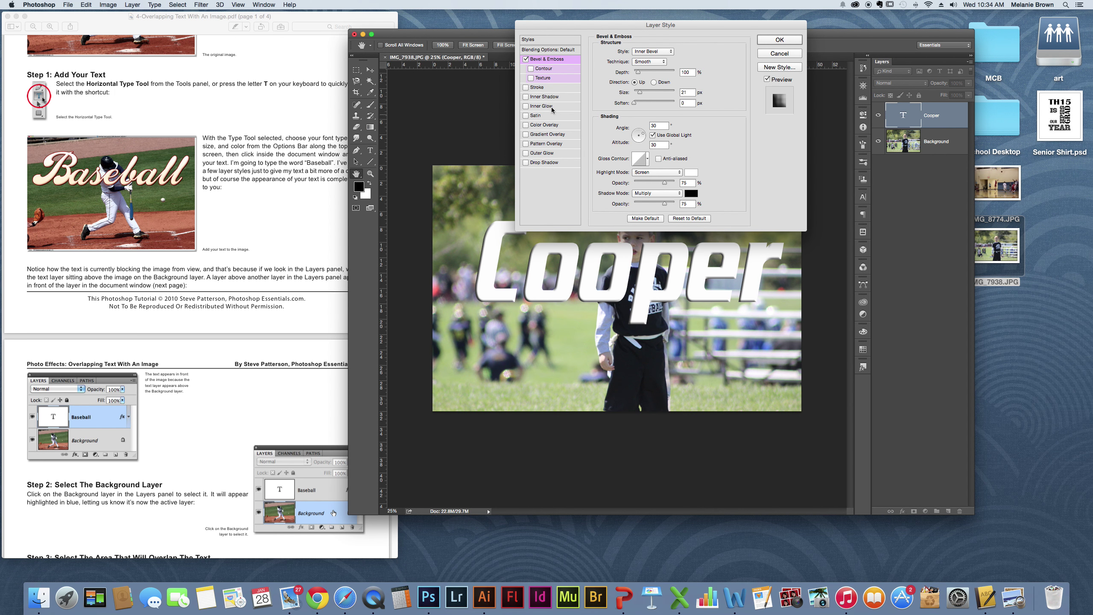
left_click(532, 69)
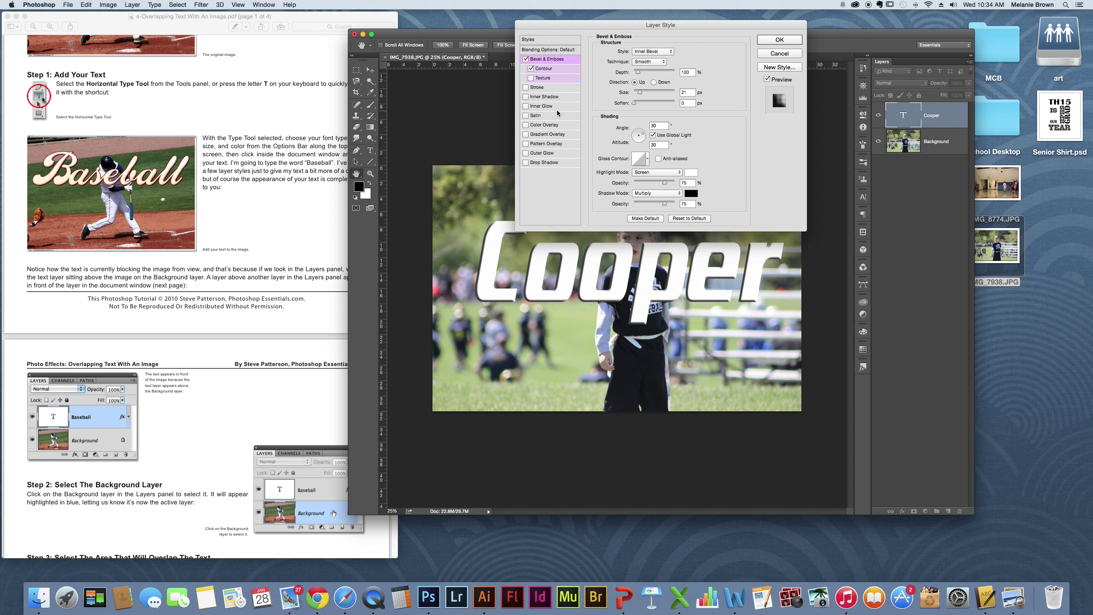
left_click_drag(640, 92, 641, 105)
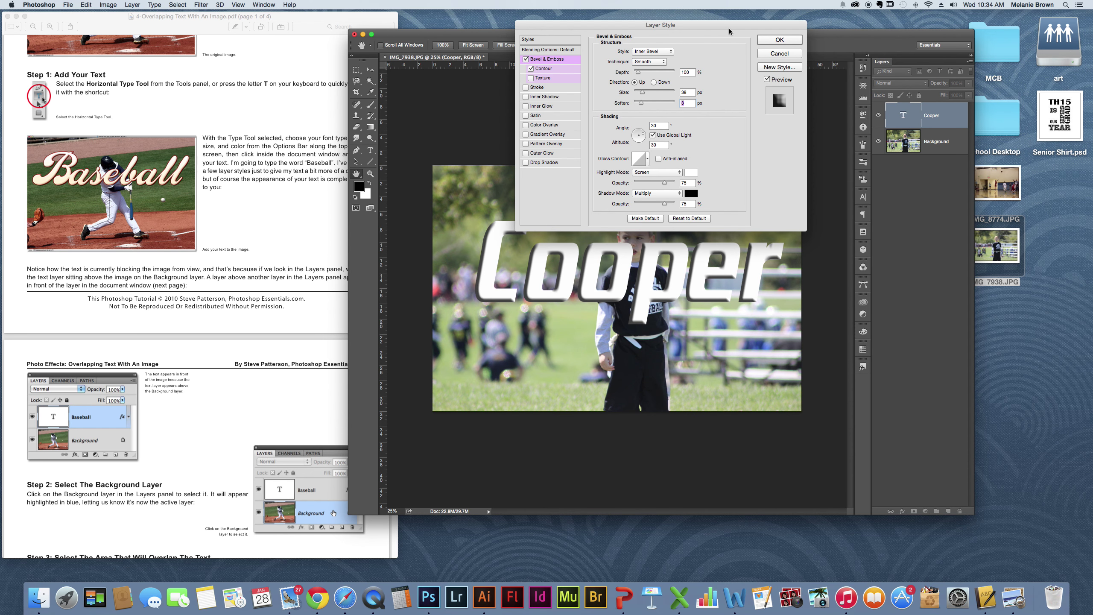
Uncover the photo and set the bevel's shadow color to dark green #364035 sampled from the trees.
left_click_drag(729, 31, 461, 248)
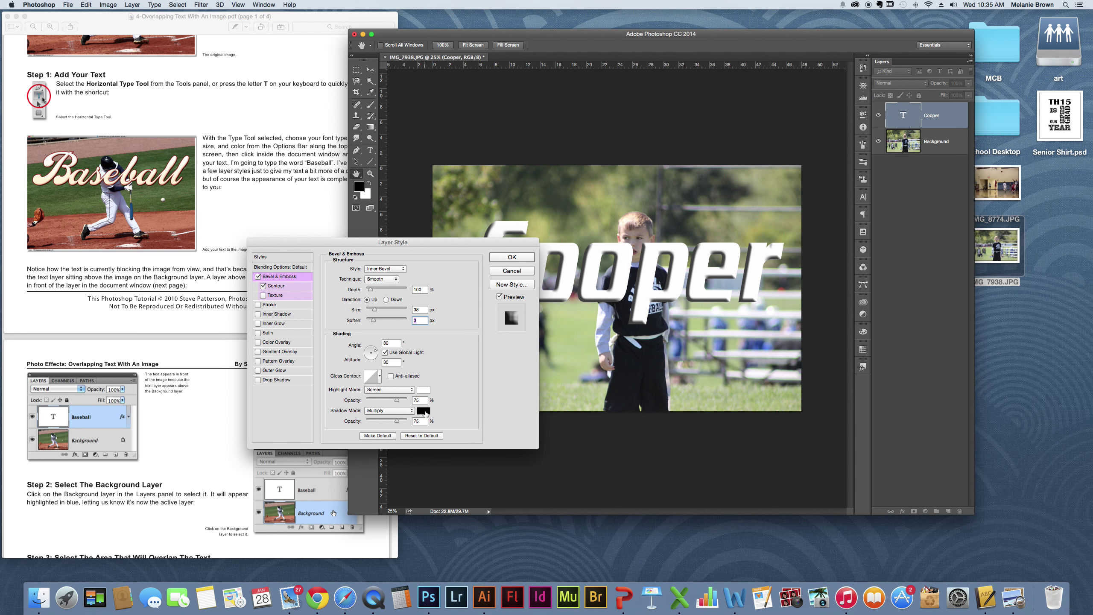
left_click(424, 411)
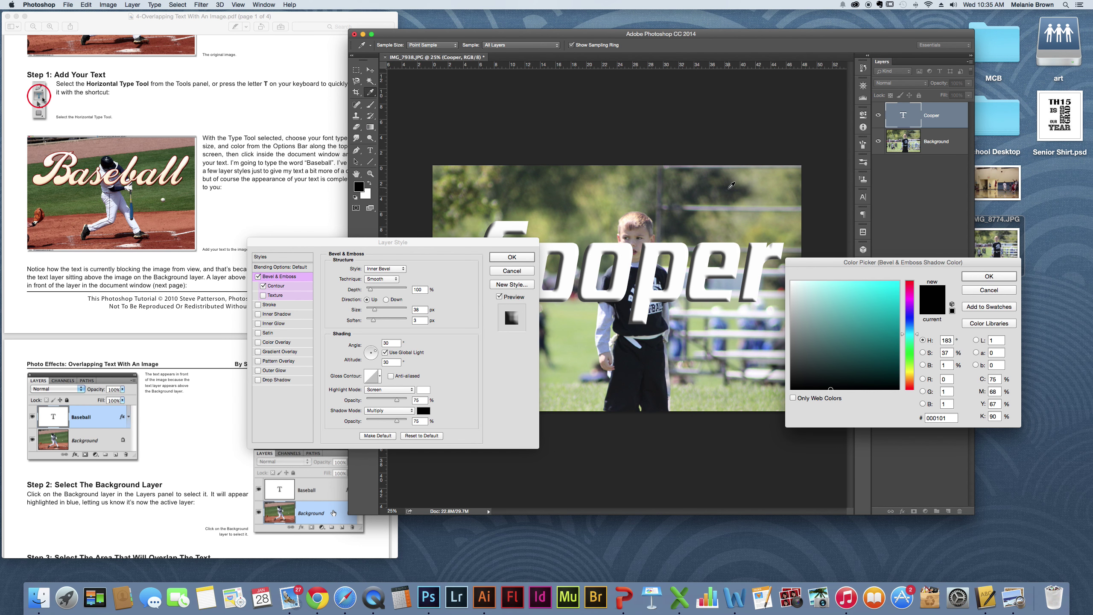
left_click(732, 187)
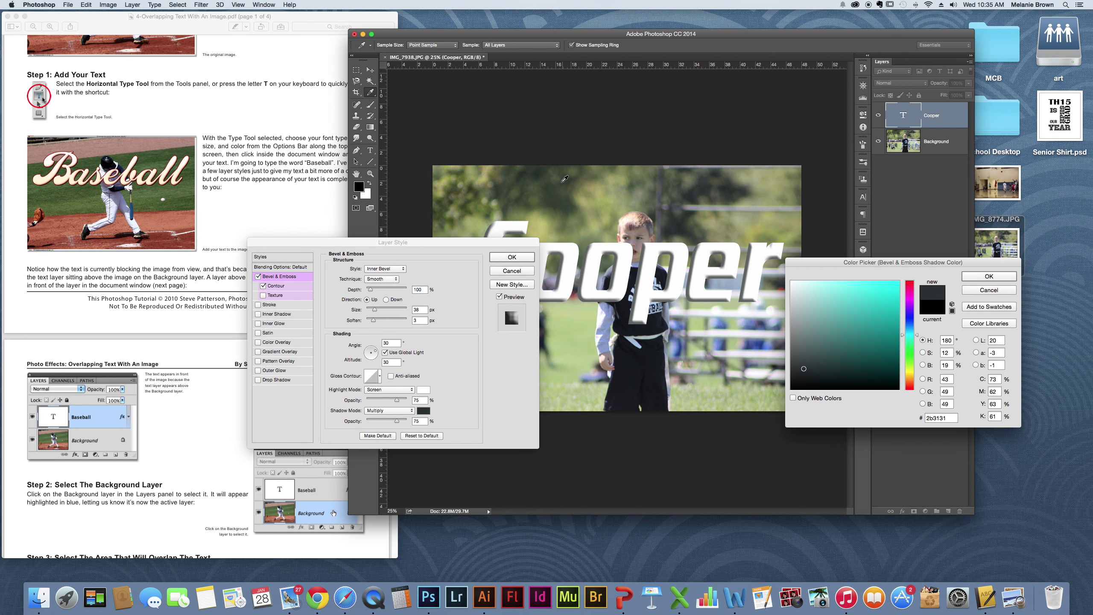
left_click(560, 197)
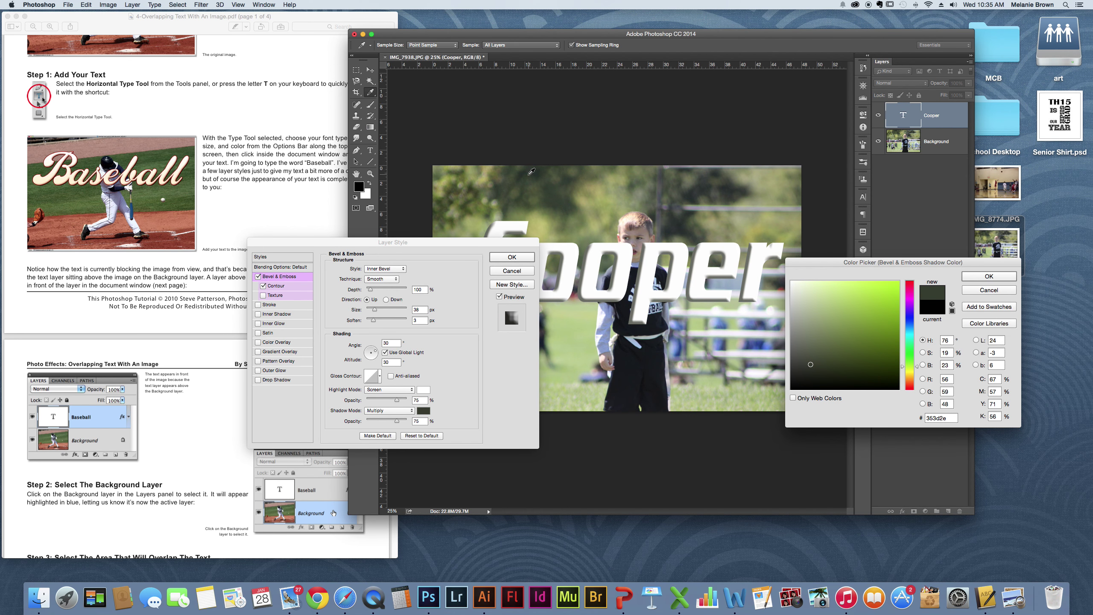
left_click(528, 175)
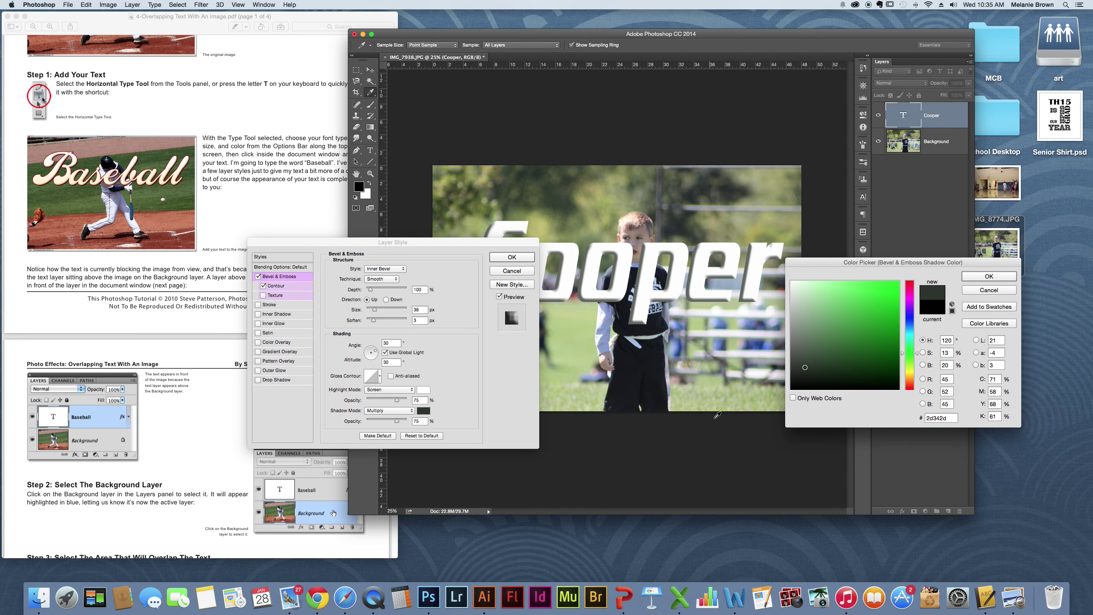
left_click(502, 189)
left_click(981, 278)
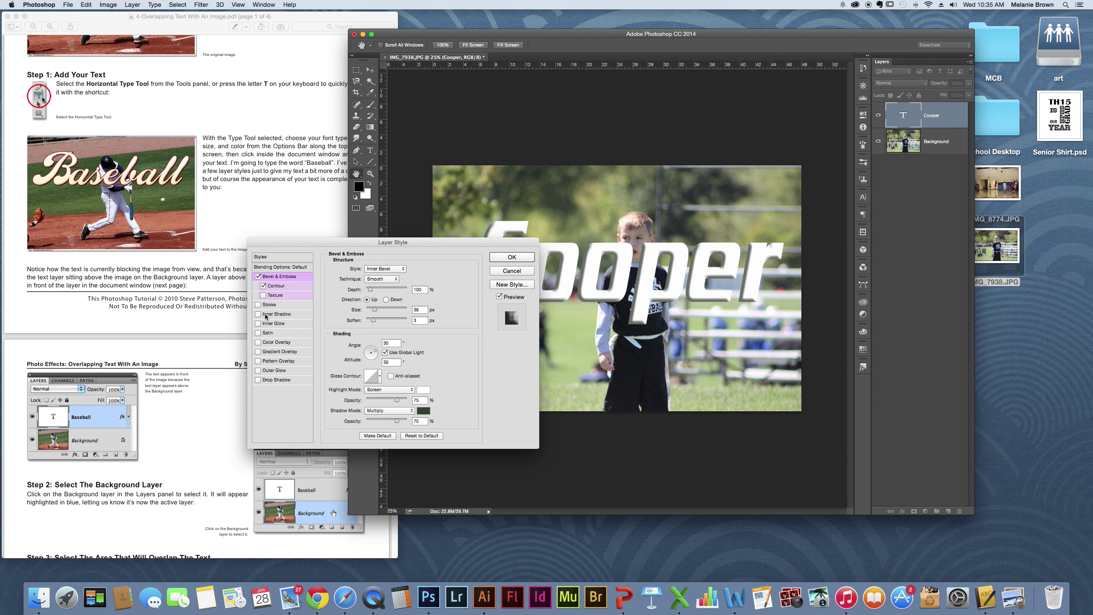
Enable a Stroke on the name text and resample the bevel's shadow color as green #384a34 from the trees.
left_click(258, 305)
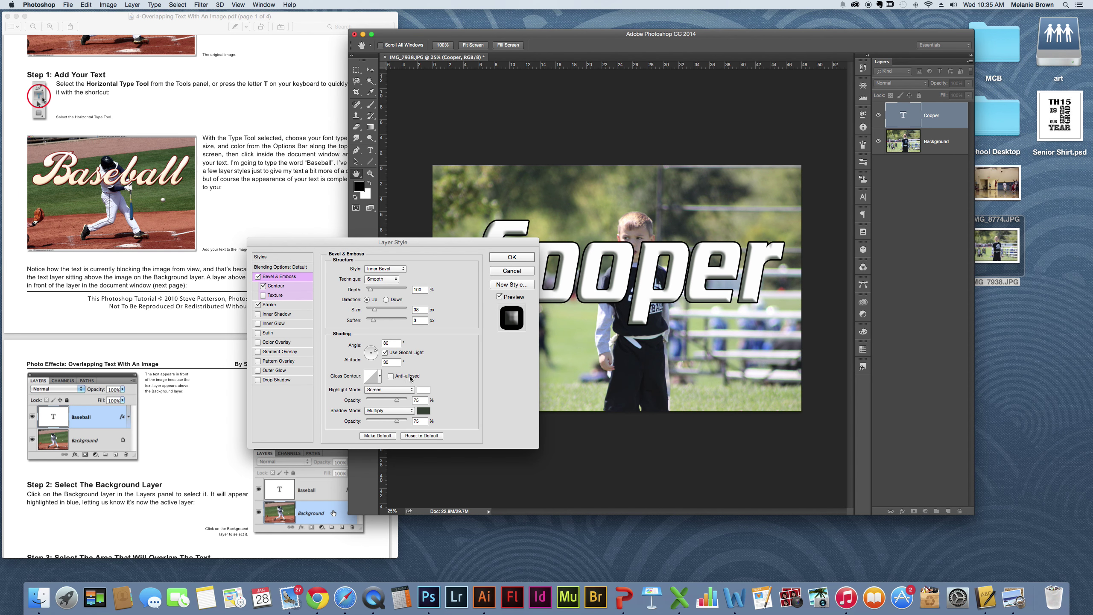
left_click(422, 411)
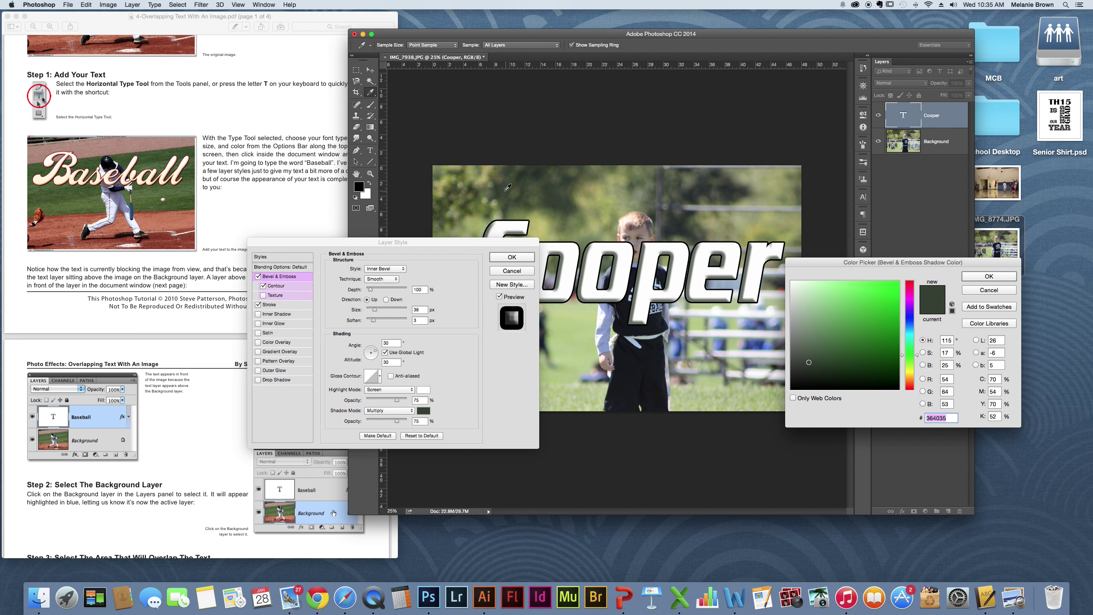
left_click(518, 172)
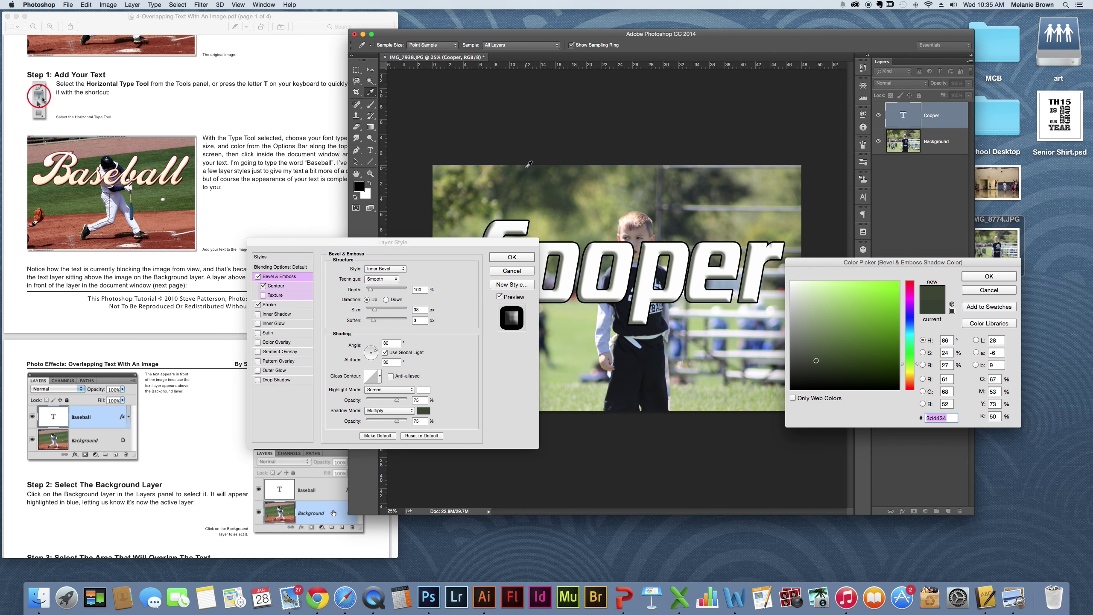
left_click(561, 176)
left_click(575, 177)
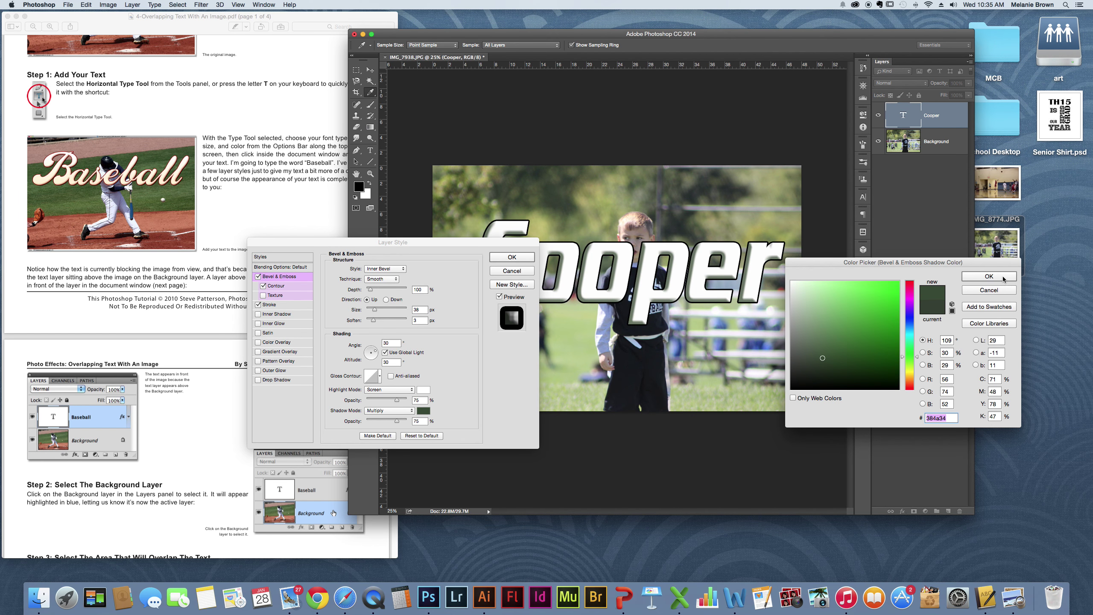
left_click(989, 277)
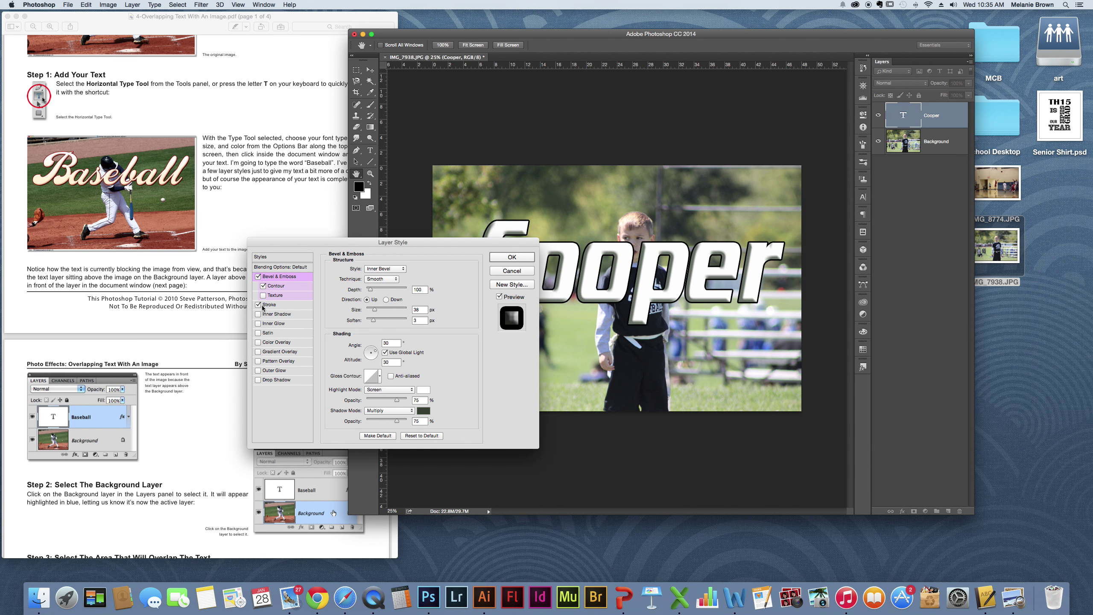
Set the stroke color to olive green #616648 sampled from the photo and lower the stroke opacity to 50%.
left_click(279, 305)
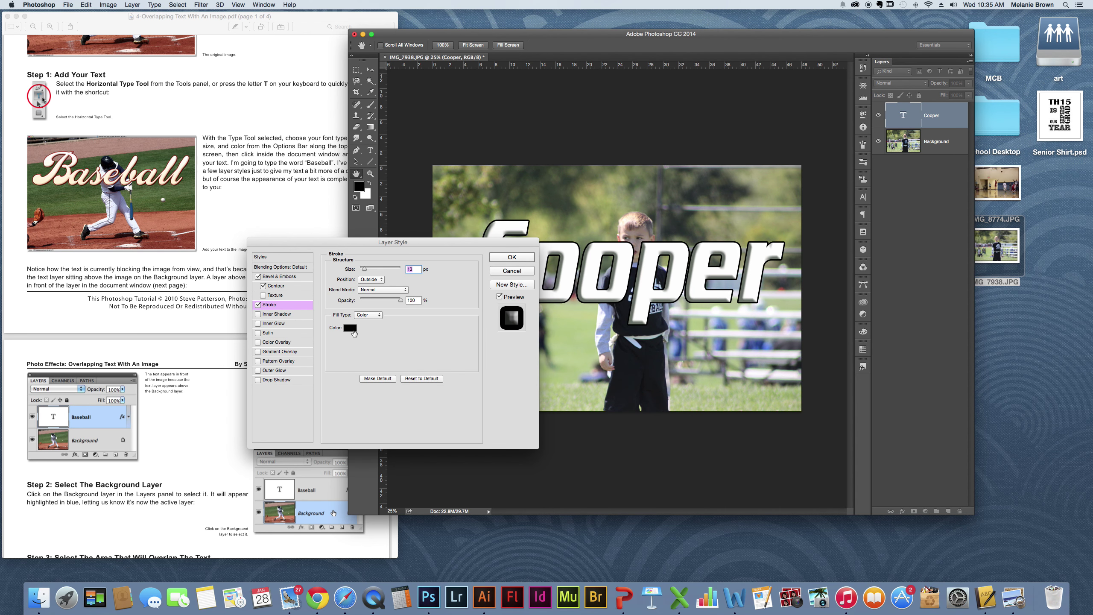
left_click(353, 331)
left_click(498, 187)
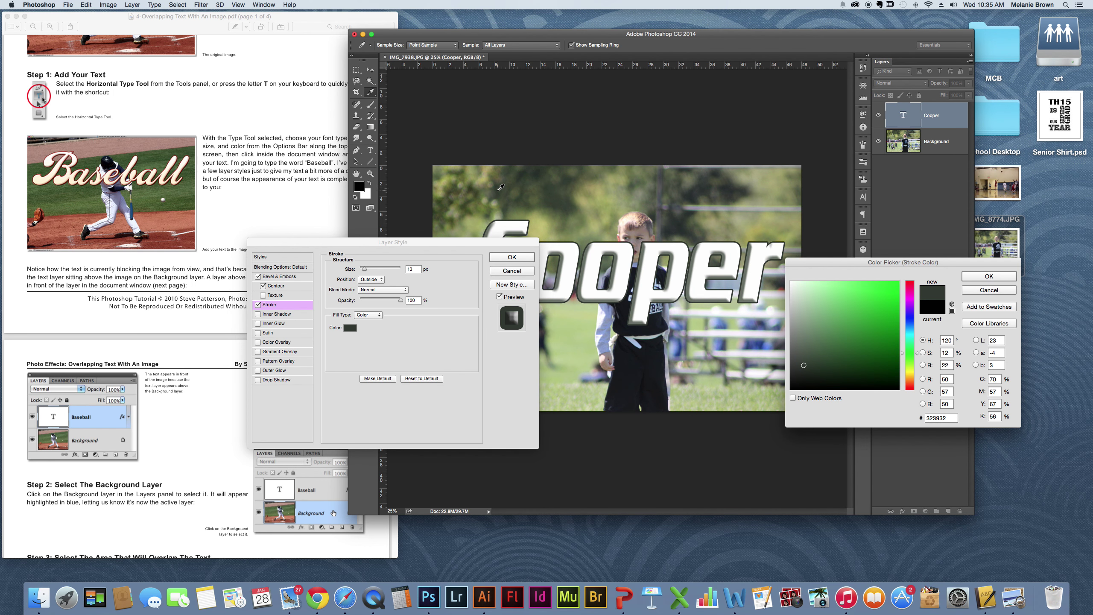
left_click(541, 177)
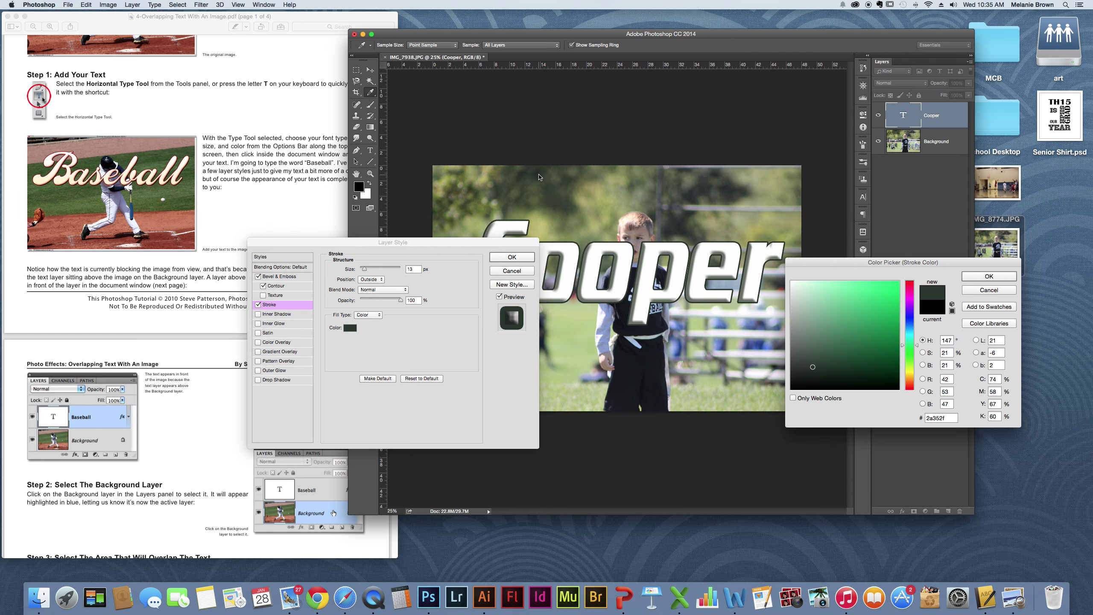
left_click(667, 180)
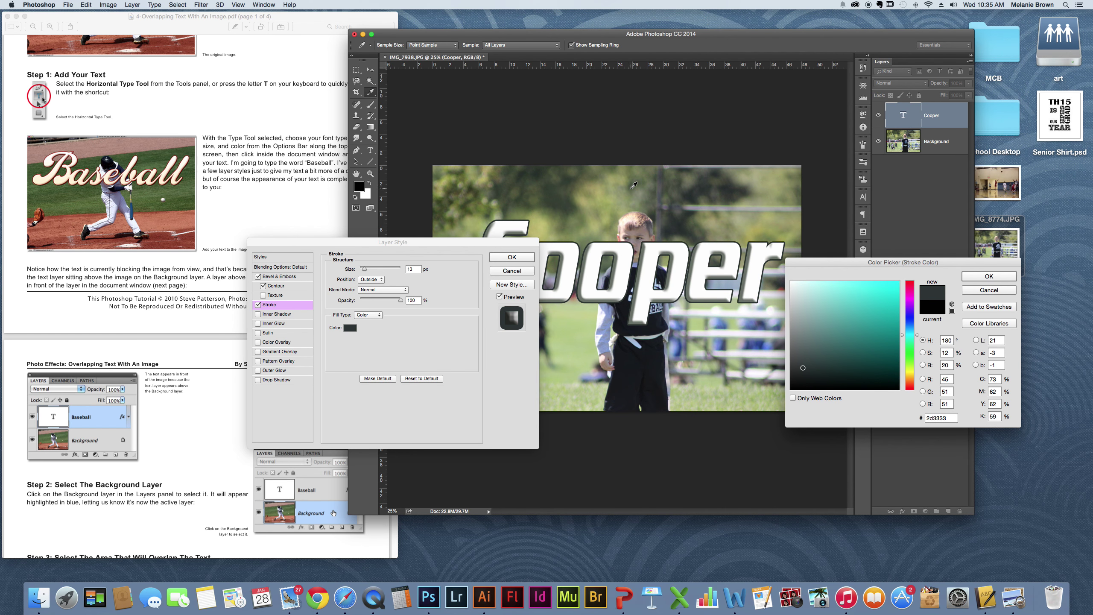
left_click(634, 190)
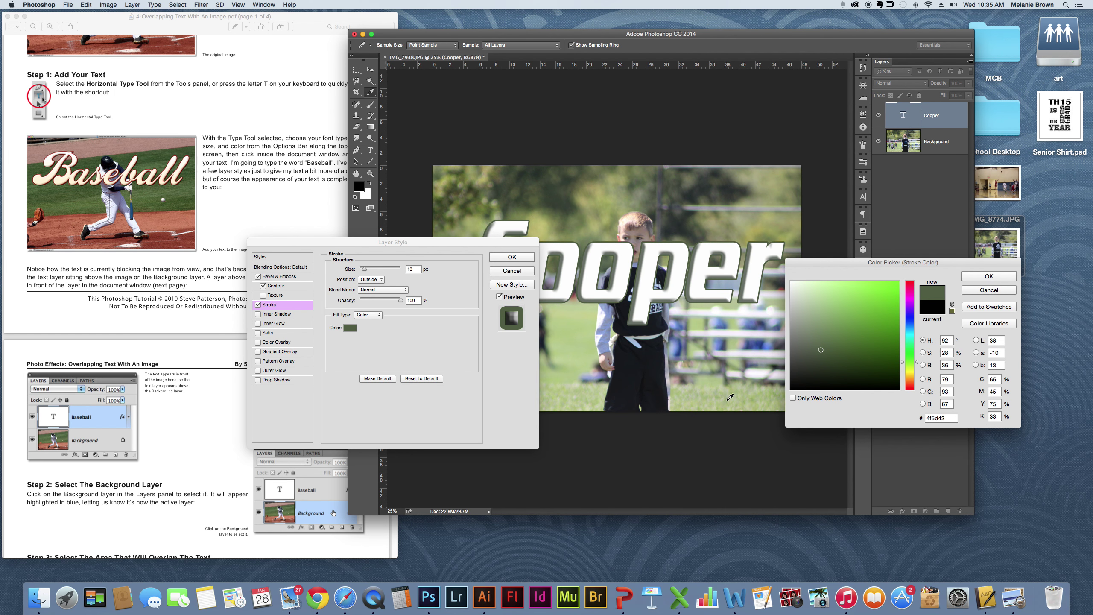
left_click(732, 379)
left_click(800, 245)
left_click(989, 275)
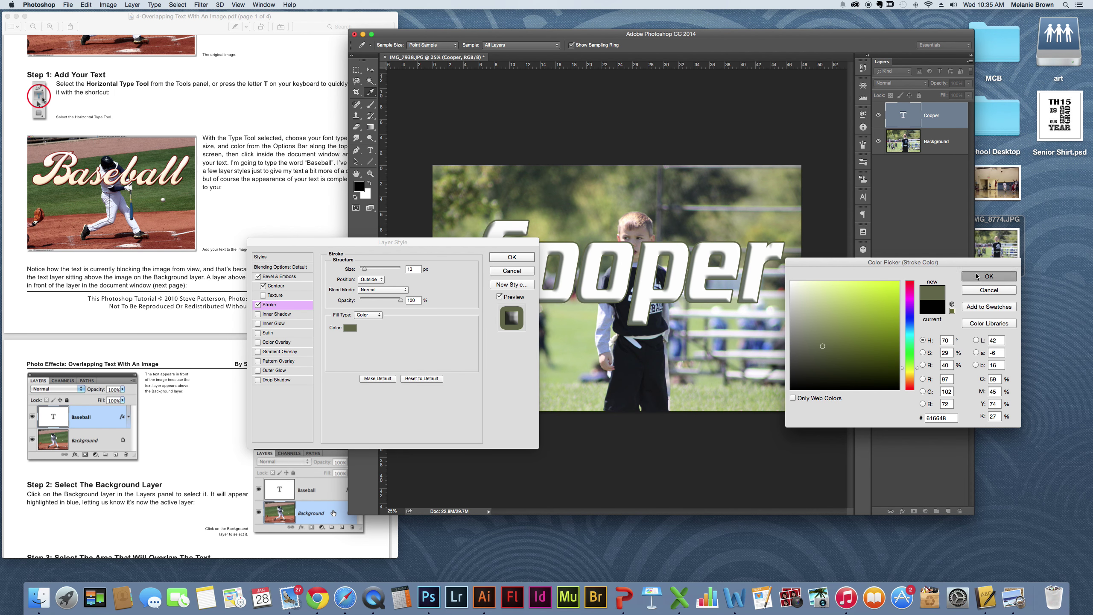
mouse_move(454, 243)
left_mouse_down()
mouse_move(324, 265)
mouse_move(477, 265)
mouse_move(480, 245)
left_mouse_up()
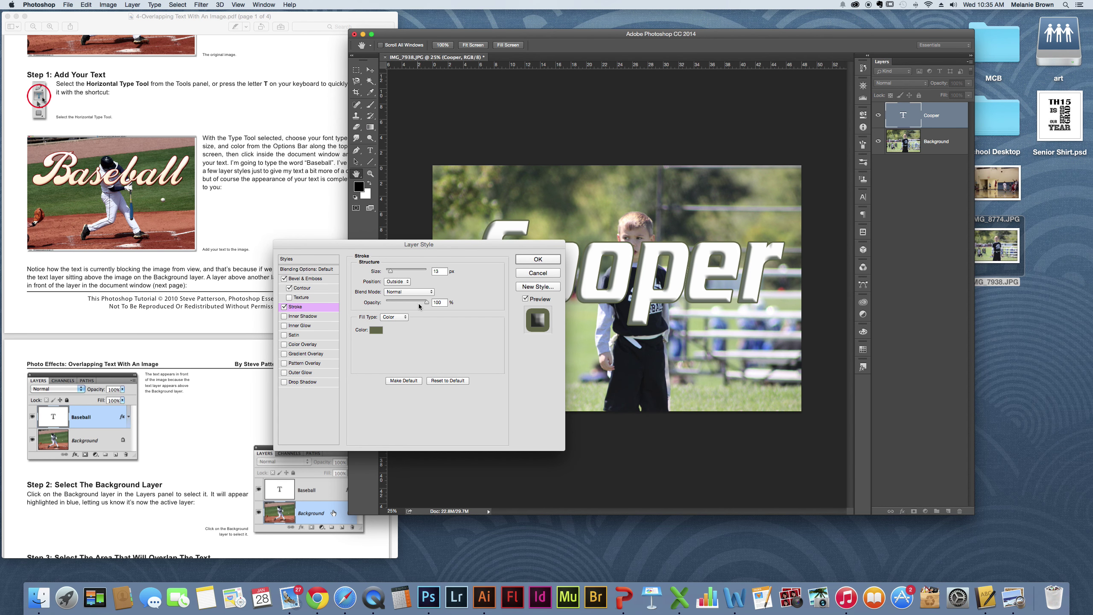
left_click_drag(429, 305, 405, 304)
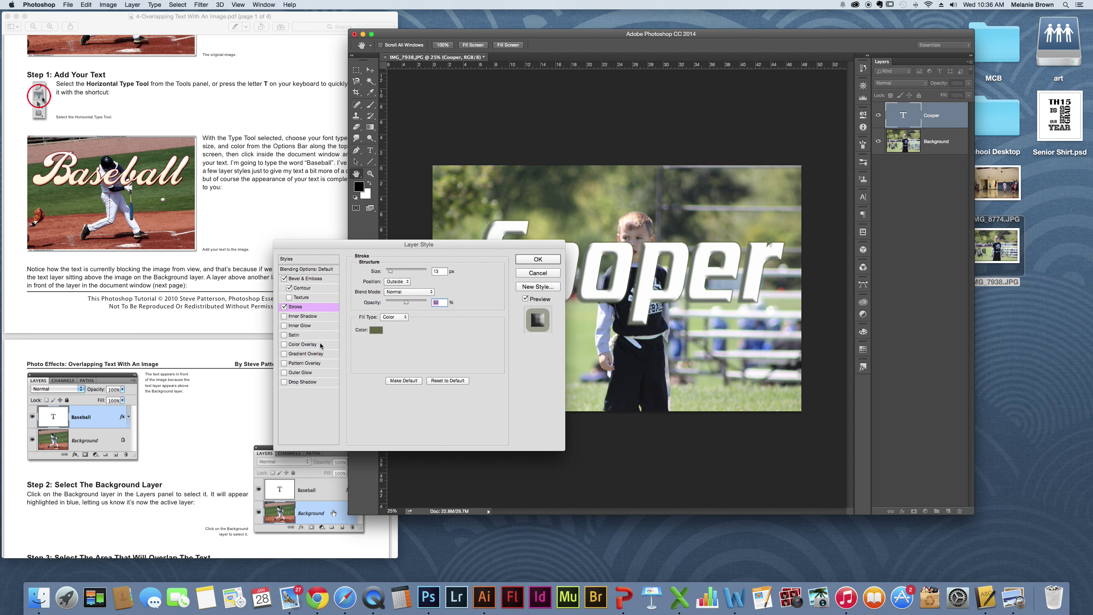
left_click(309, 316)
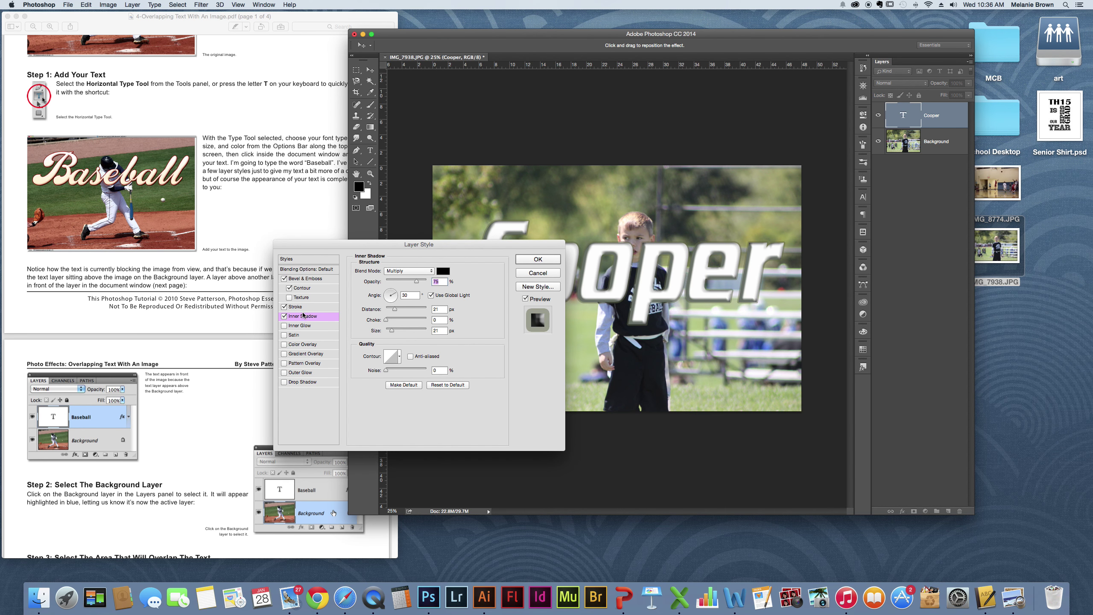
left_click(284, 316)
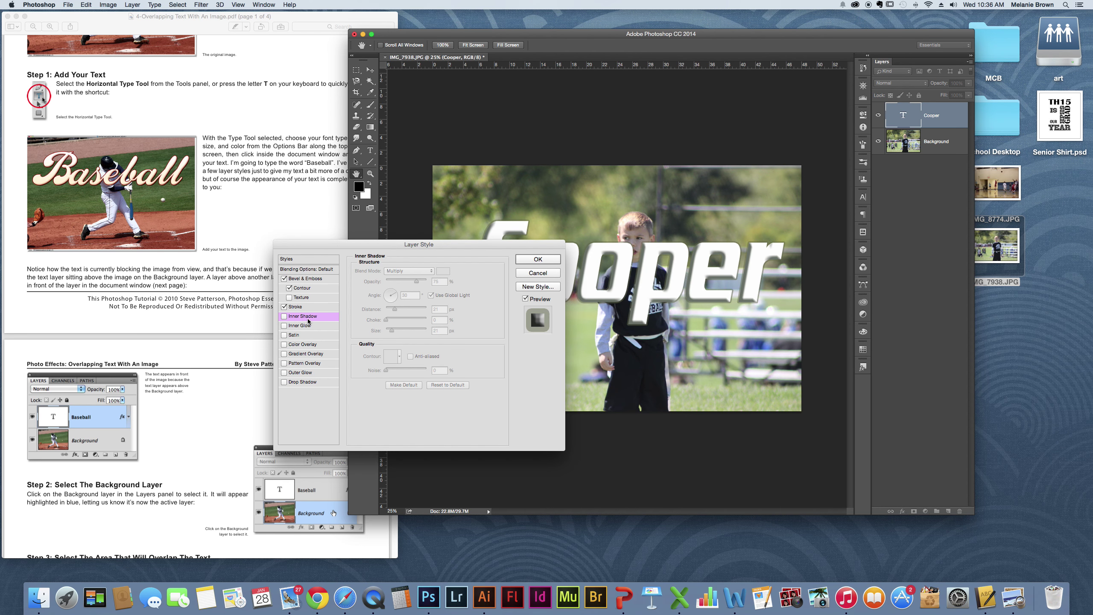
left_click(282, 306)
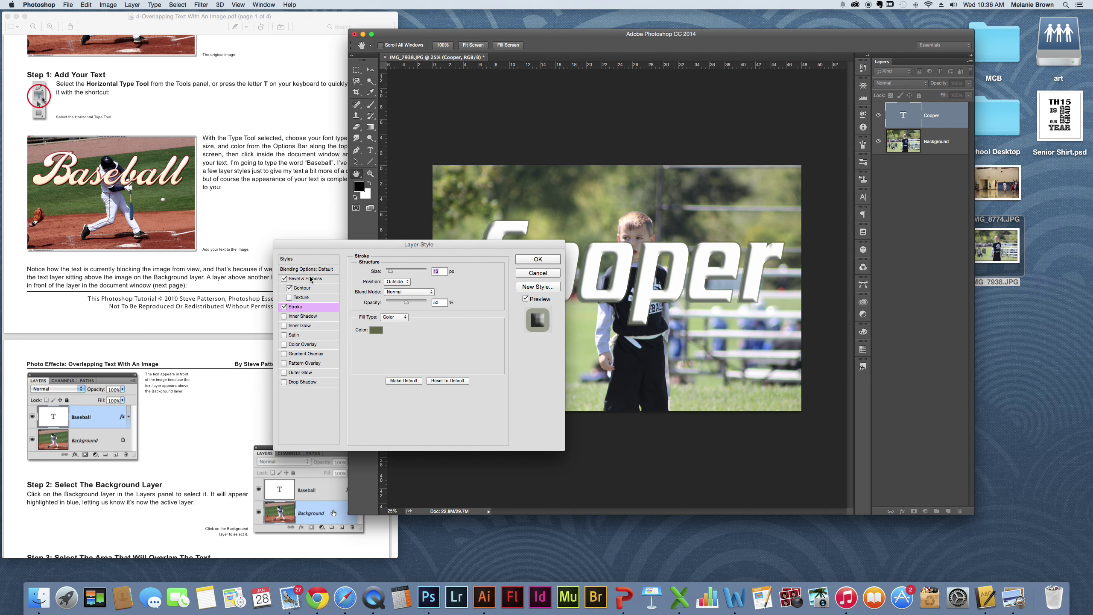
Set the range of the name text's bevel contour to 77% and apply the bevel and stroke layer style.
left_click(318, 278)
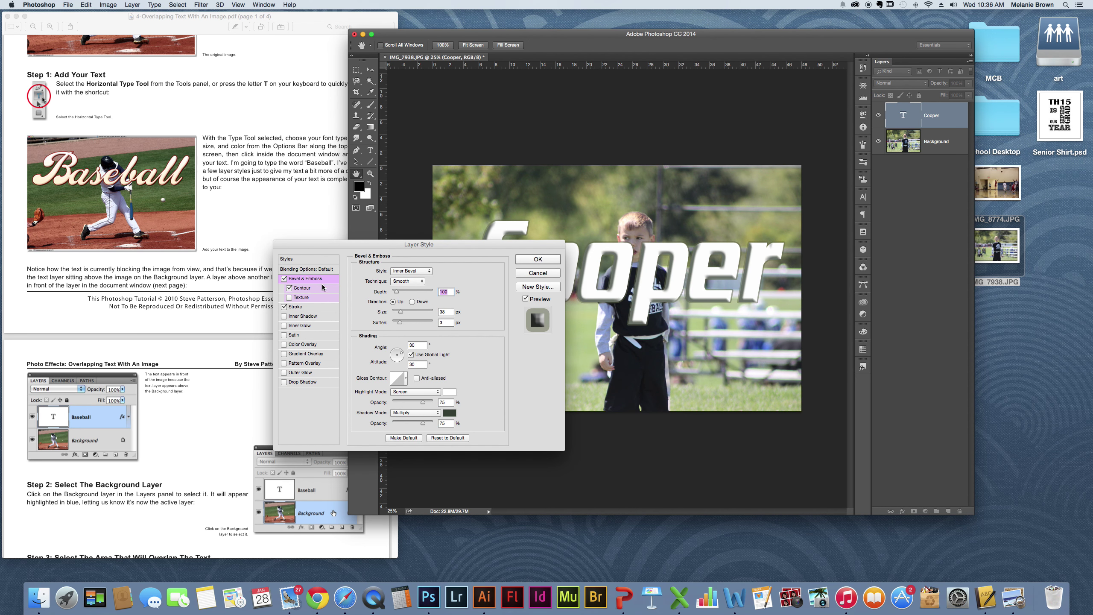
left_click(322, 290)
left_click(301, 307)
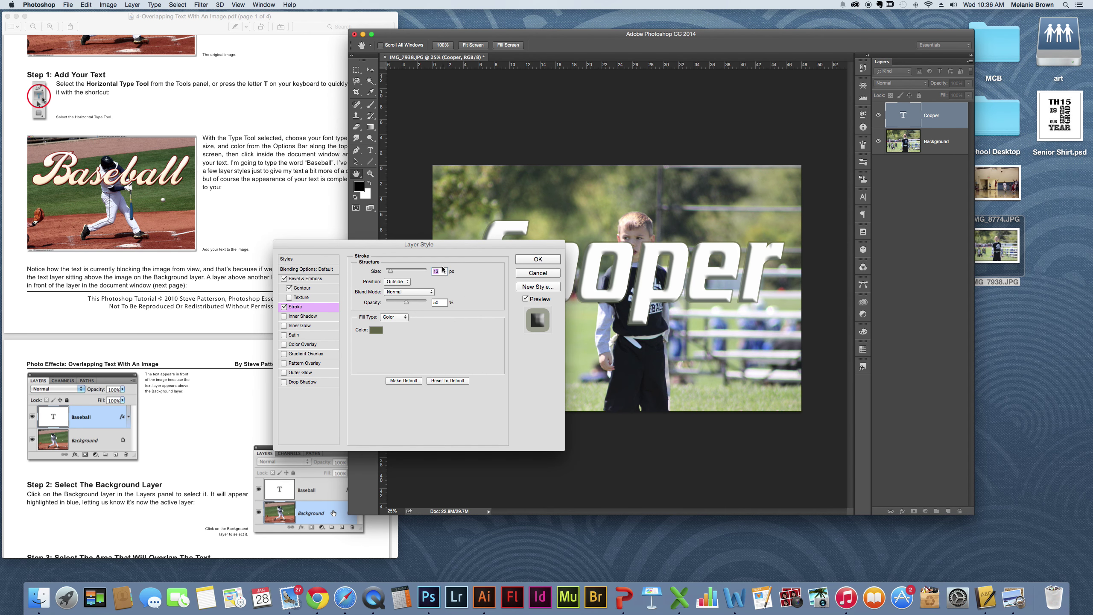
left_click(309, 288)
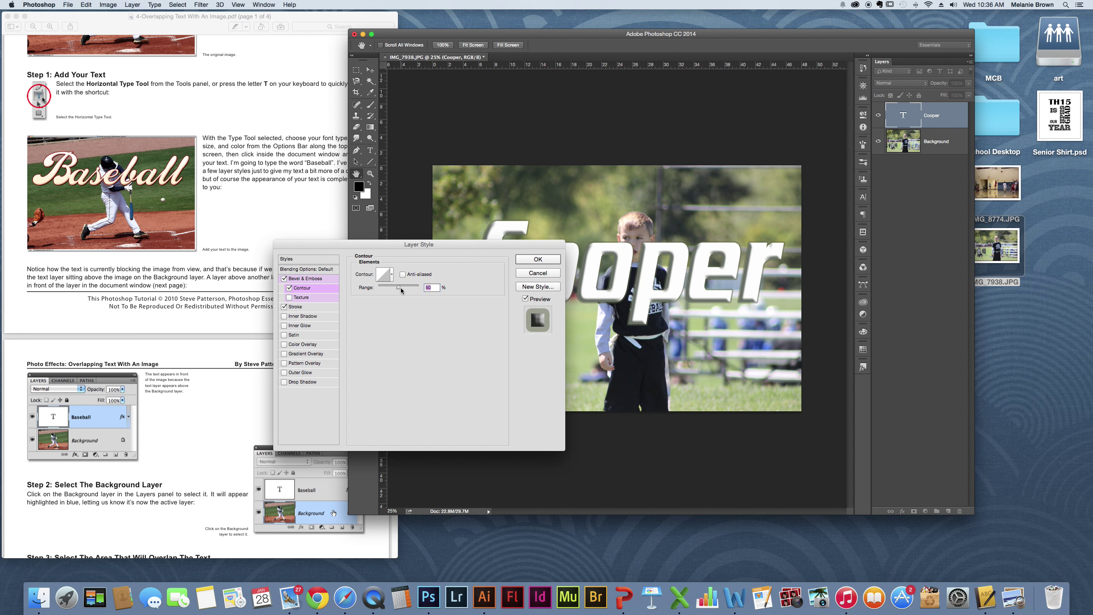
left_click_drag(399, 287, 409, 290)
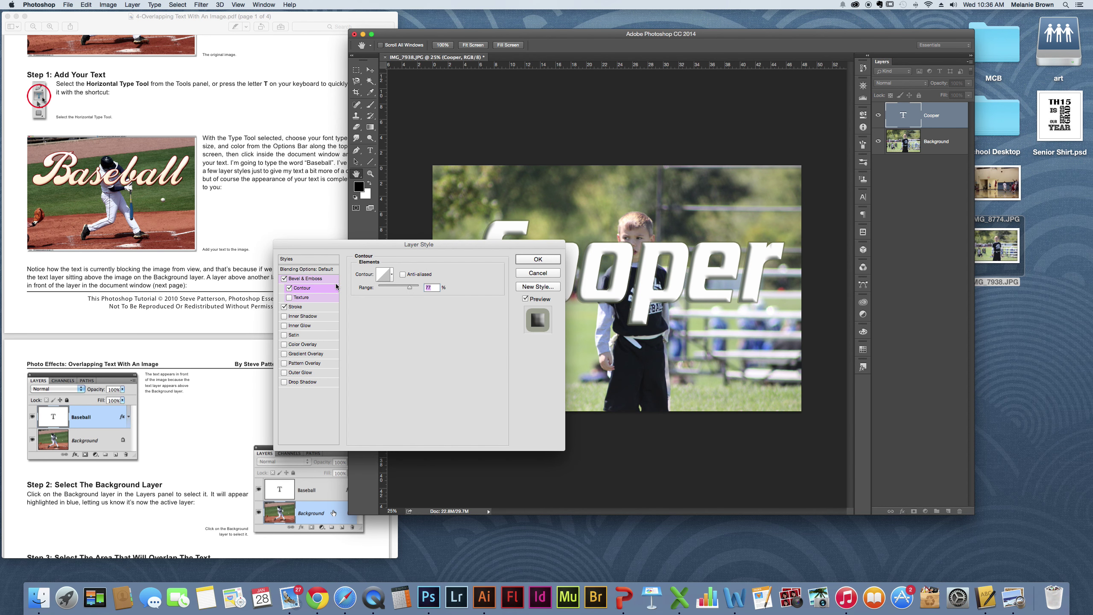
left_click(306, 278)
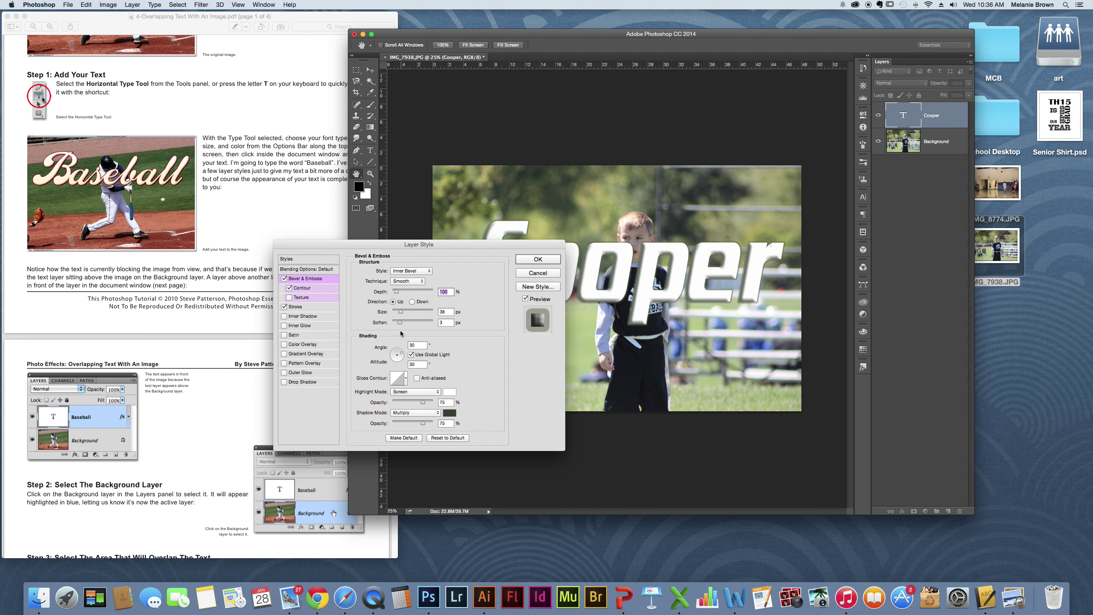
left_click(541, 262)
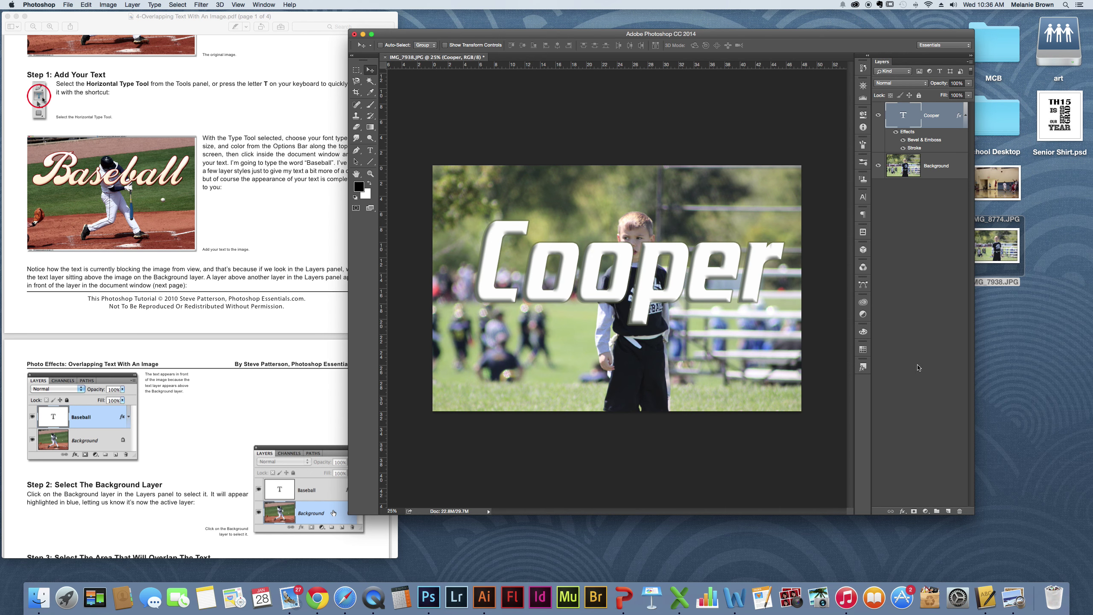
Read Steps 2 and 3 of the PDF tutorial, then in Photoshop select the Background layer and hide the name text layer.
left_click(270, 269)
scroll(270, 268, "down", 5)
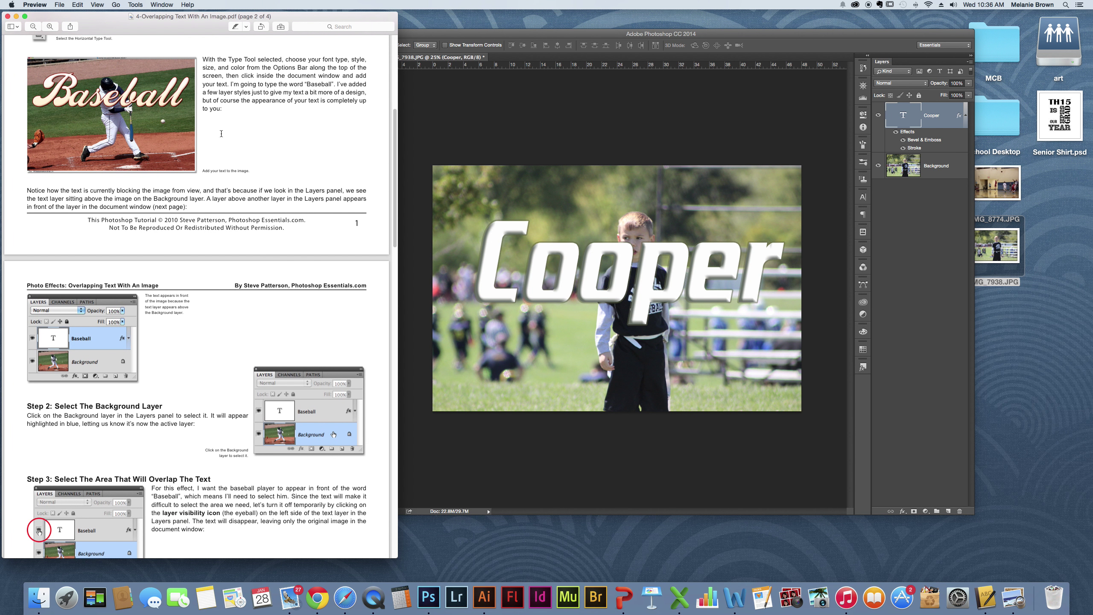
scroll(297, 403, "down", 6)
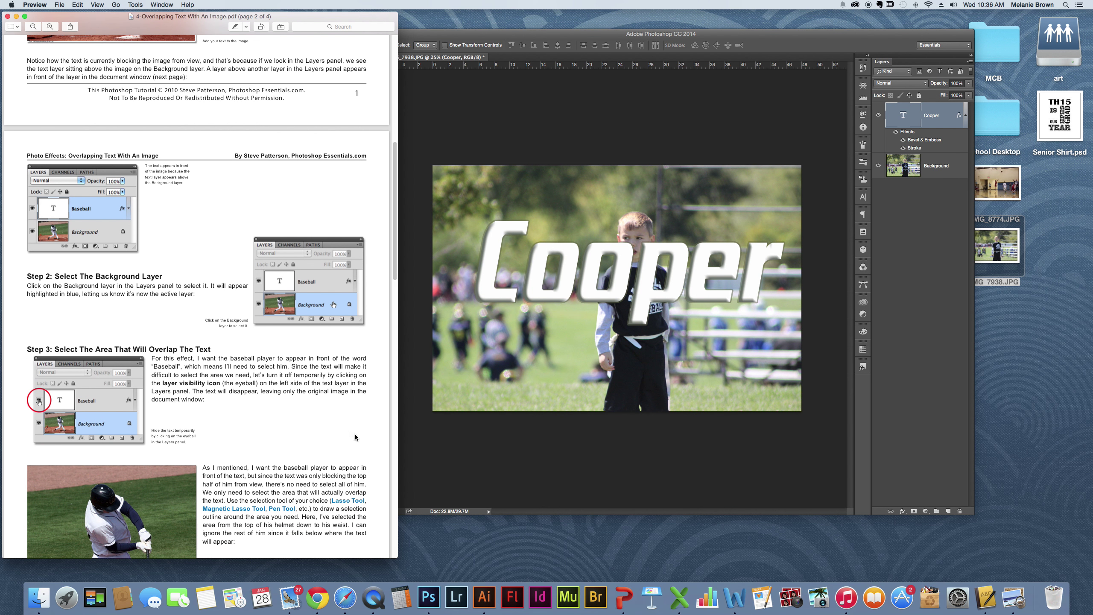
left_click(947, 166)
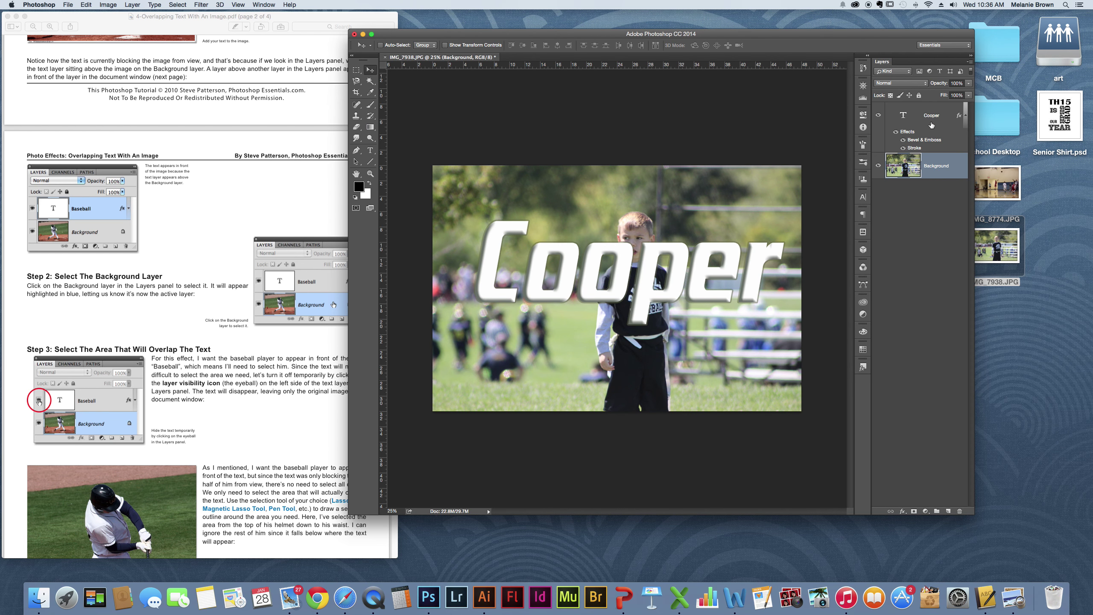
left_click(879, 116)
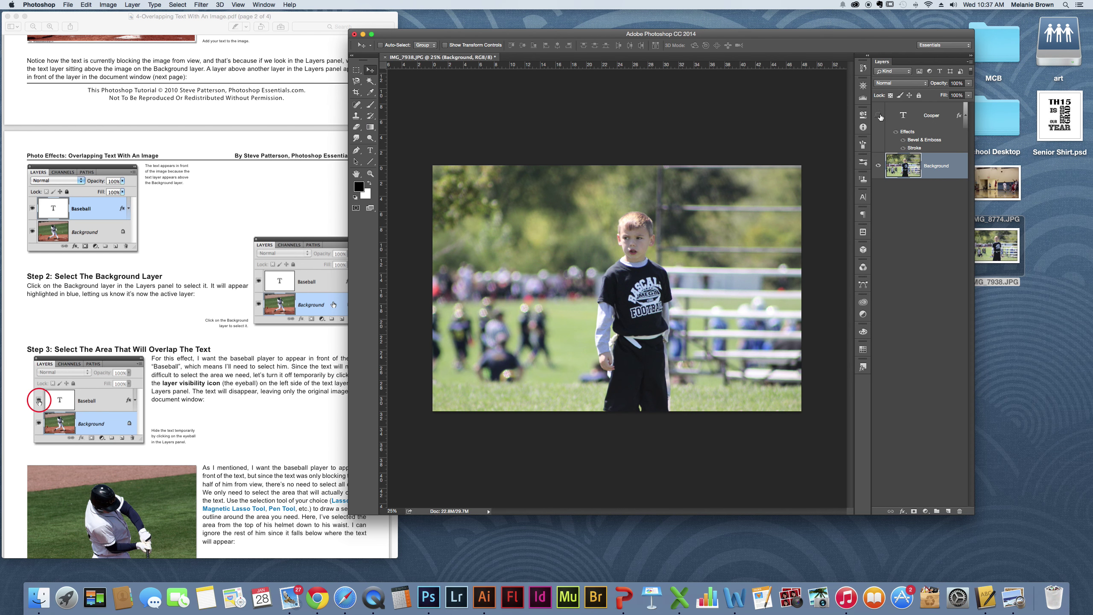
Move the Photoshop window clear of the tutorial and make the name text layer visible again.
left_click(879, 115)
left_click(878, 116)
left_click(878, 116)
left_click(878, 116)
scroll(207, 452, "down", 4)
scroll(208, 453, "down", 1)
left_click_drag(467, 35, 534, 42)
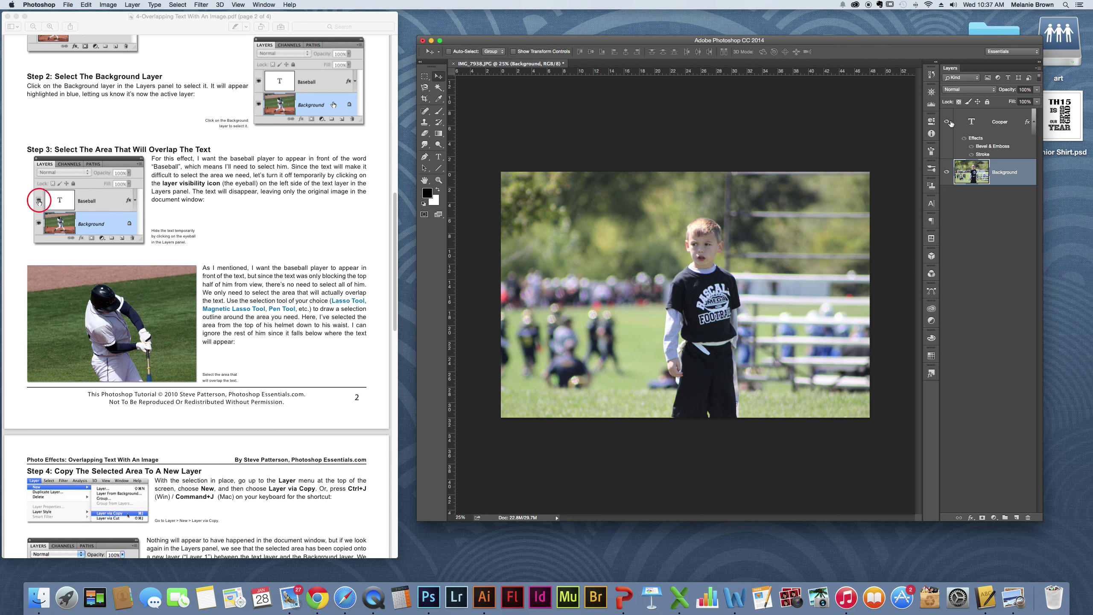
left_click(946, 122)
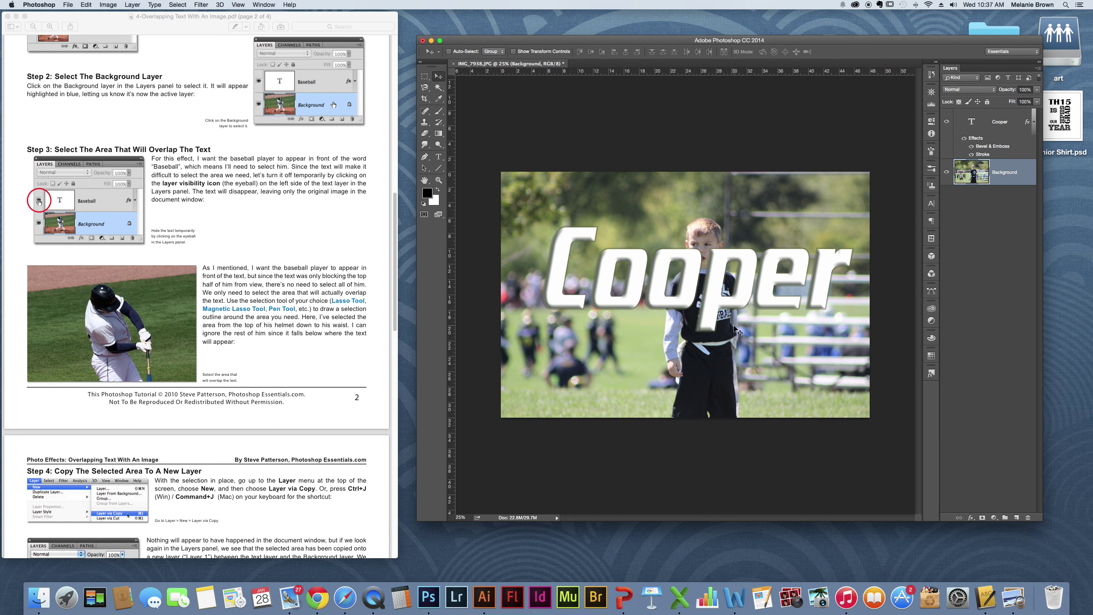
Reread the tutorial's text and layer-hiding instructions, and hide the name text layer in Photoshop.
left_click(250, 288)
scroll(250, 287, "up", 10)
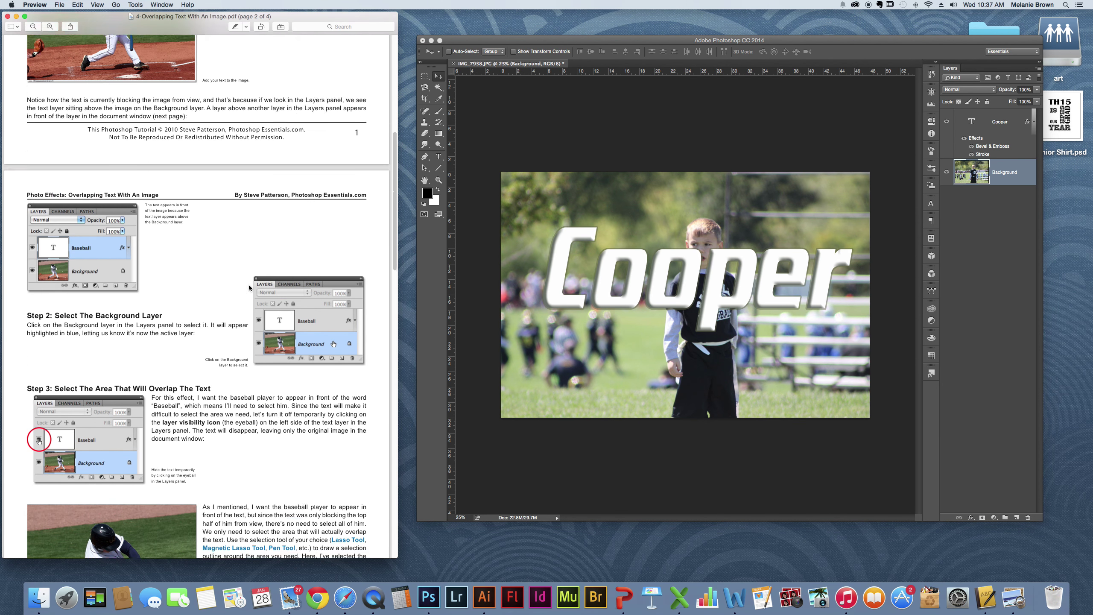
scroll(250, 287, "up", 2)
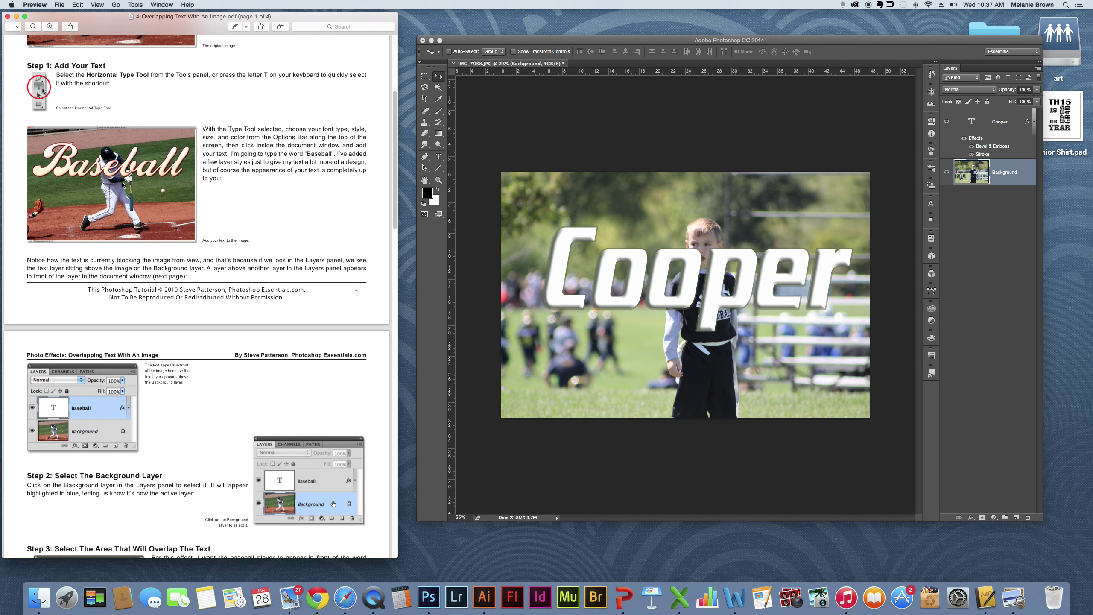
scroll(138, 186, "down", 6)
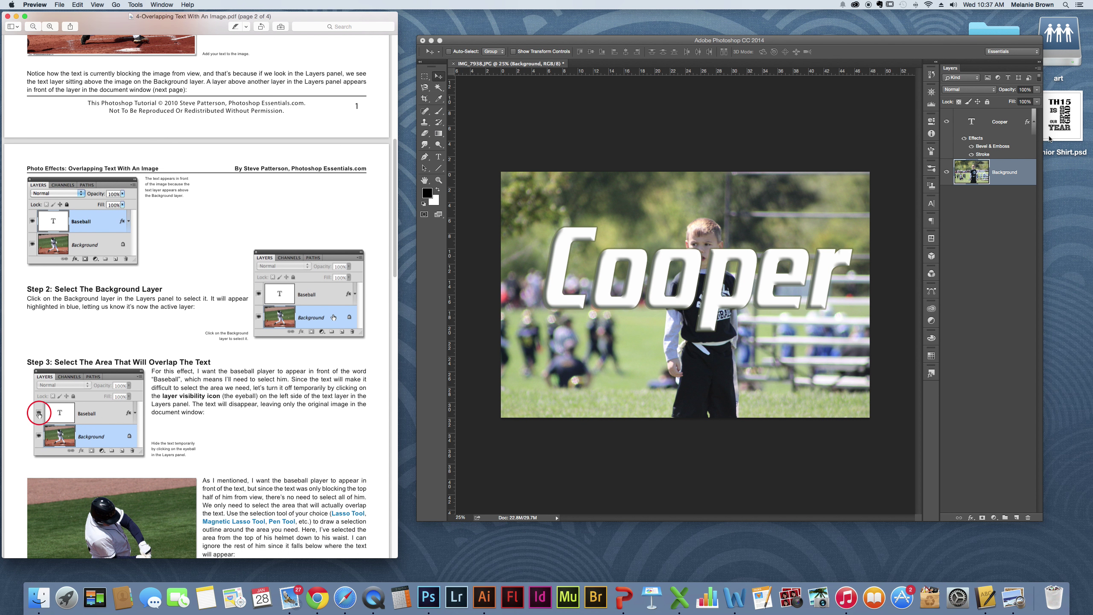
left_click(947, 121)
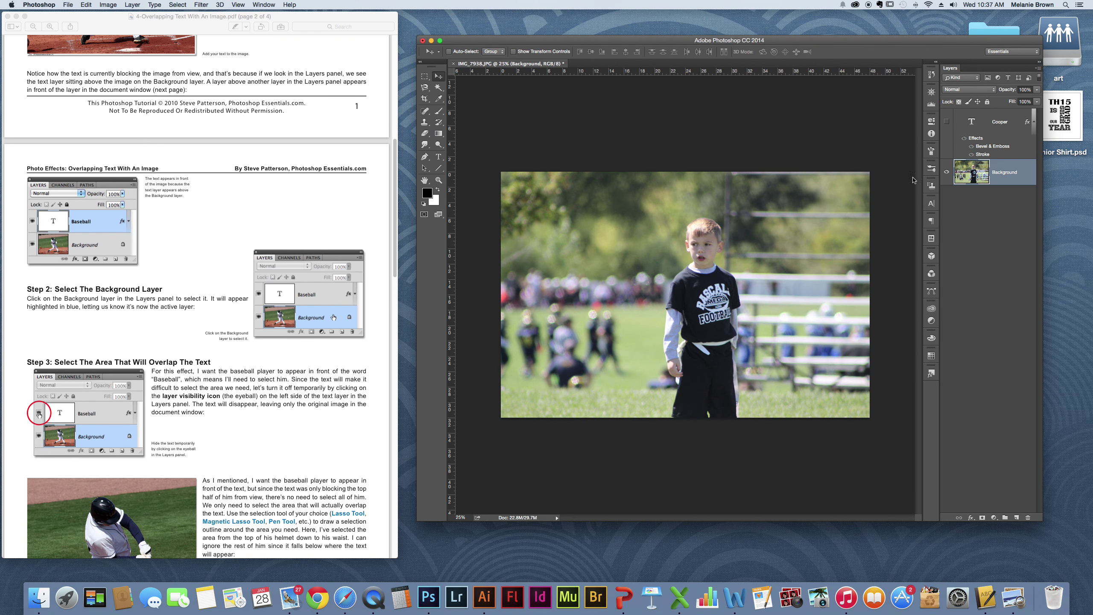
Read the tutorial's selection and layer-copy instructions, and choose the Magnetic Lasso Tool with the photo enlarged to 66.67% on the boy.
key("super+plus")
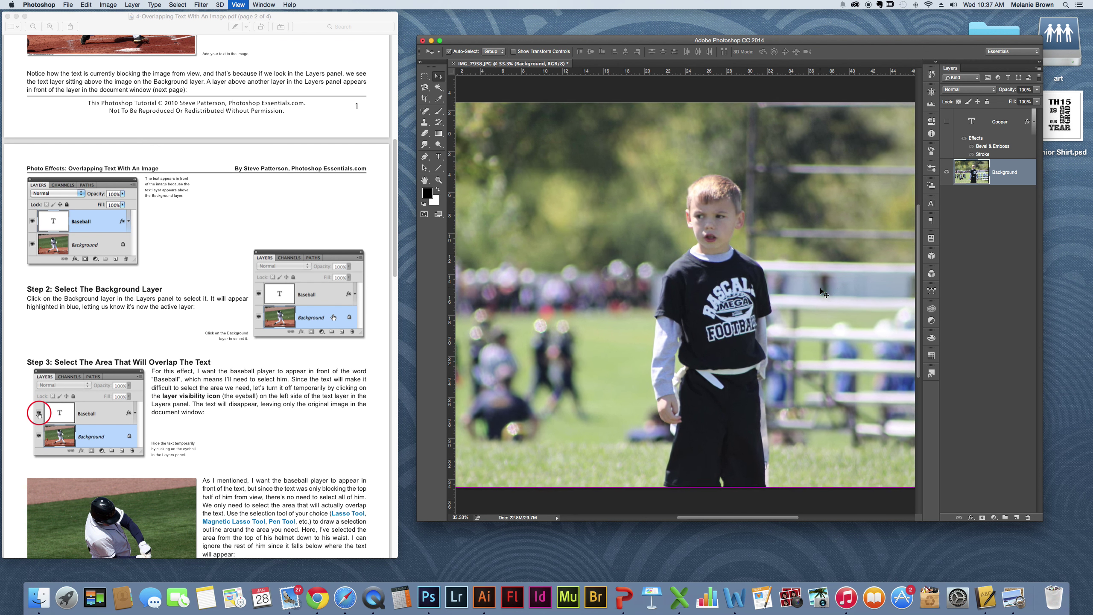
key("super+plus")
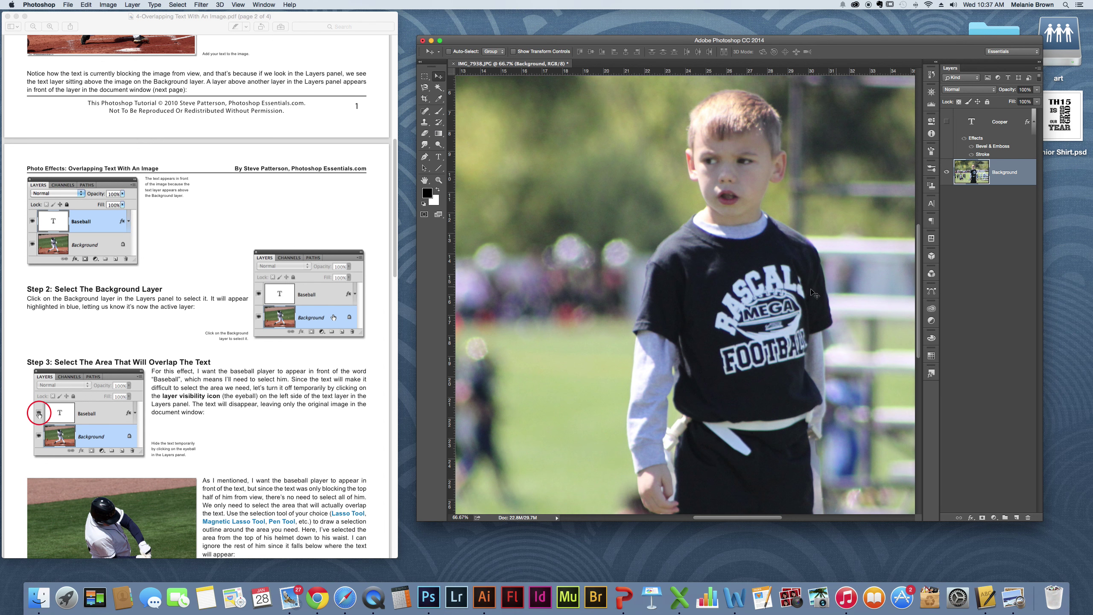
scroll(789, 280, "right", 3)
scroll(789, 280, "right", 4)
scroll(788, 280, "up", 1)
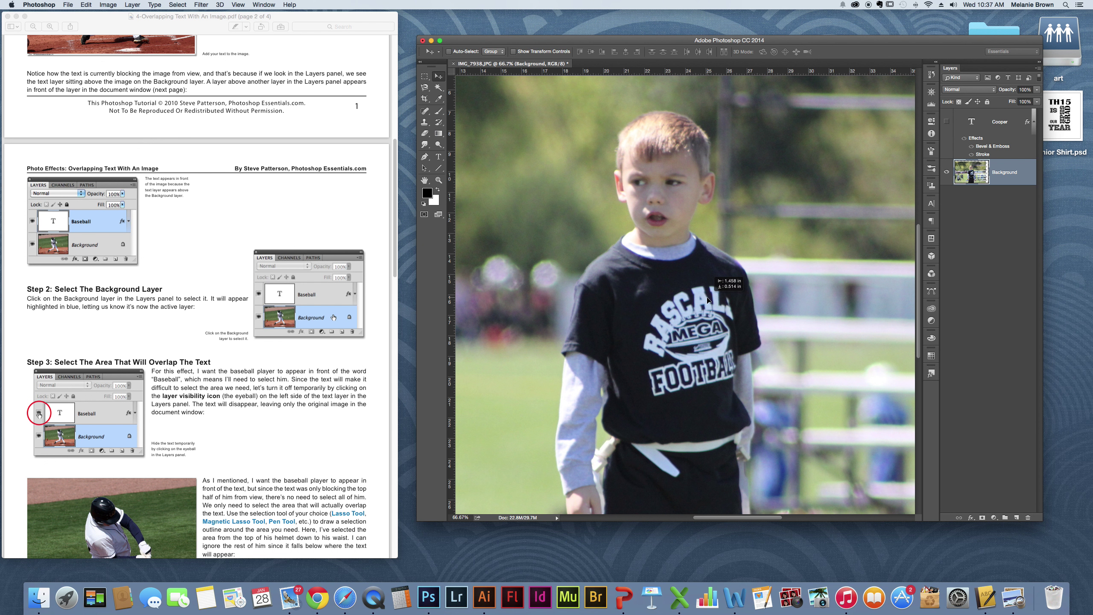
left_click_drag(712, 300, 712, 323)
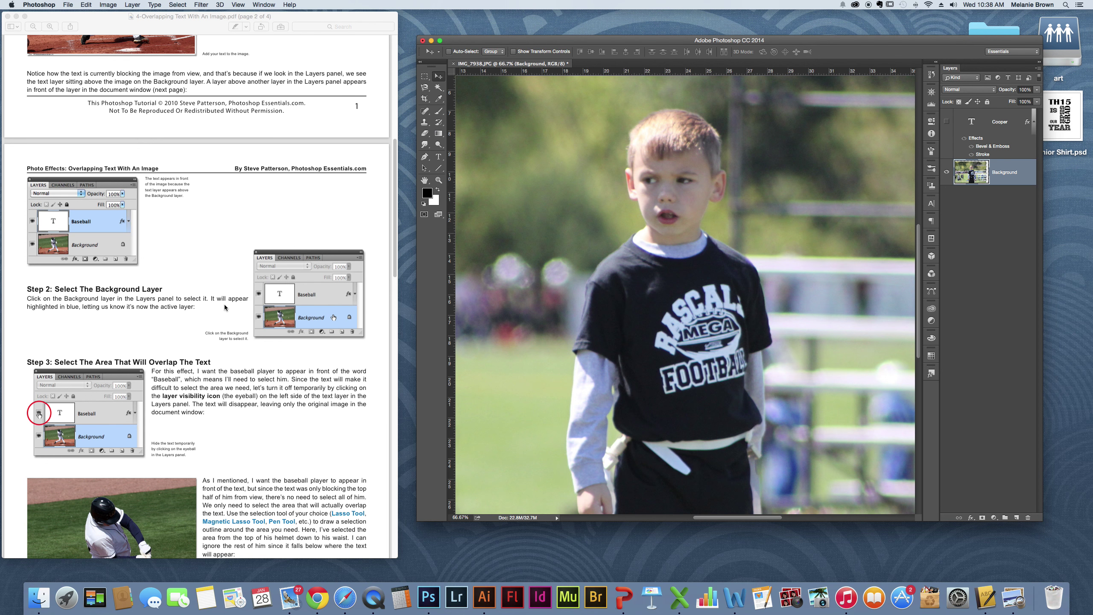
scroll(225, 307, "down", 5)
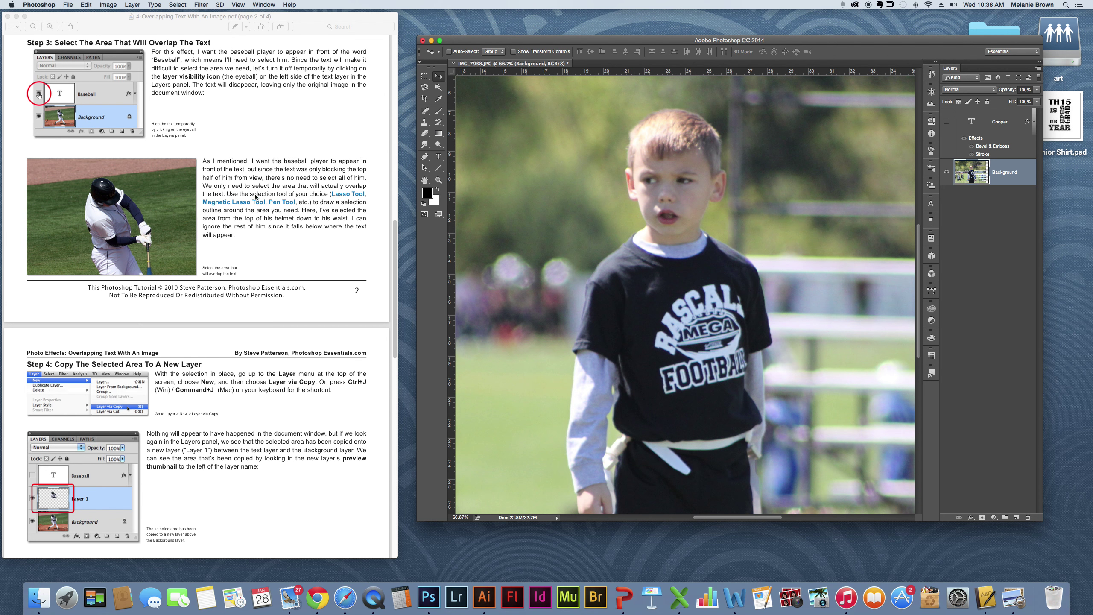
scroll(246, 422, "down", 10)
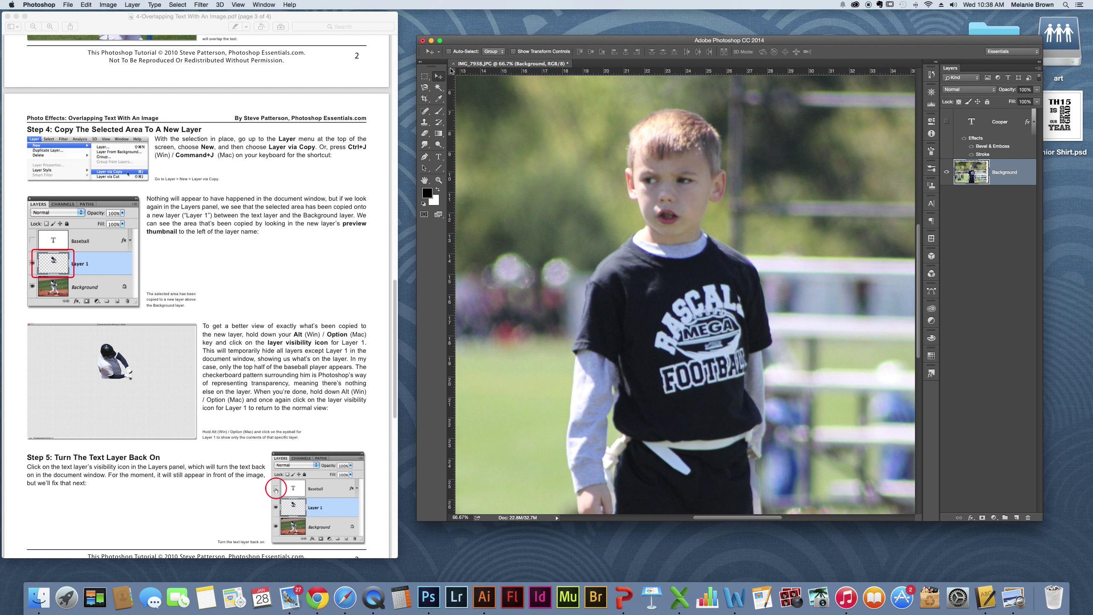
left_click(427, 89)
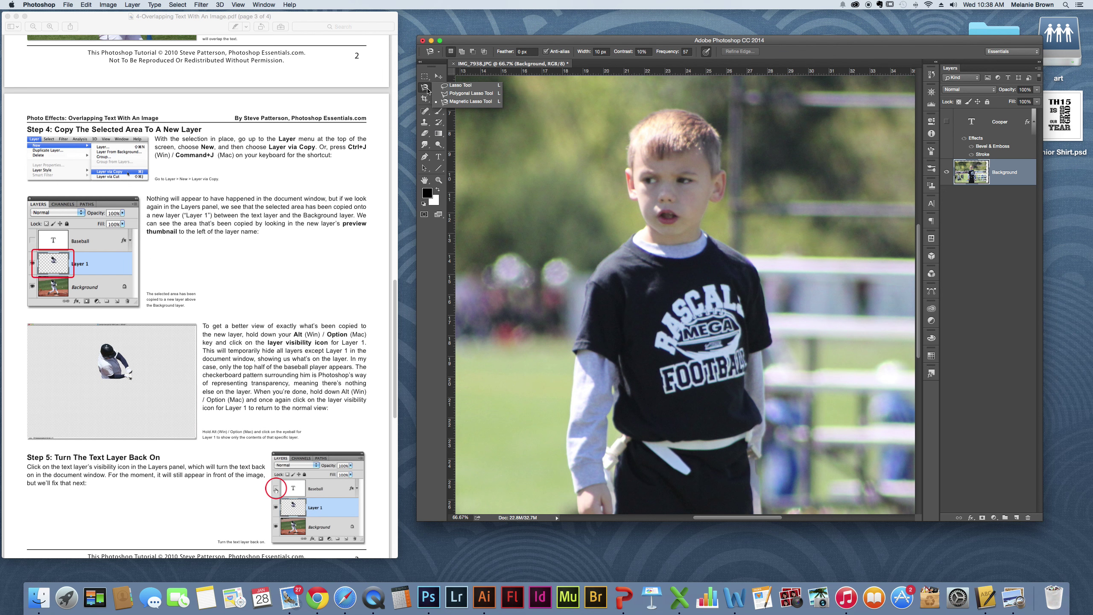
left_click(445, 102)
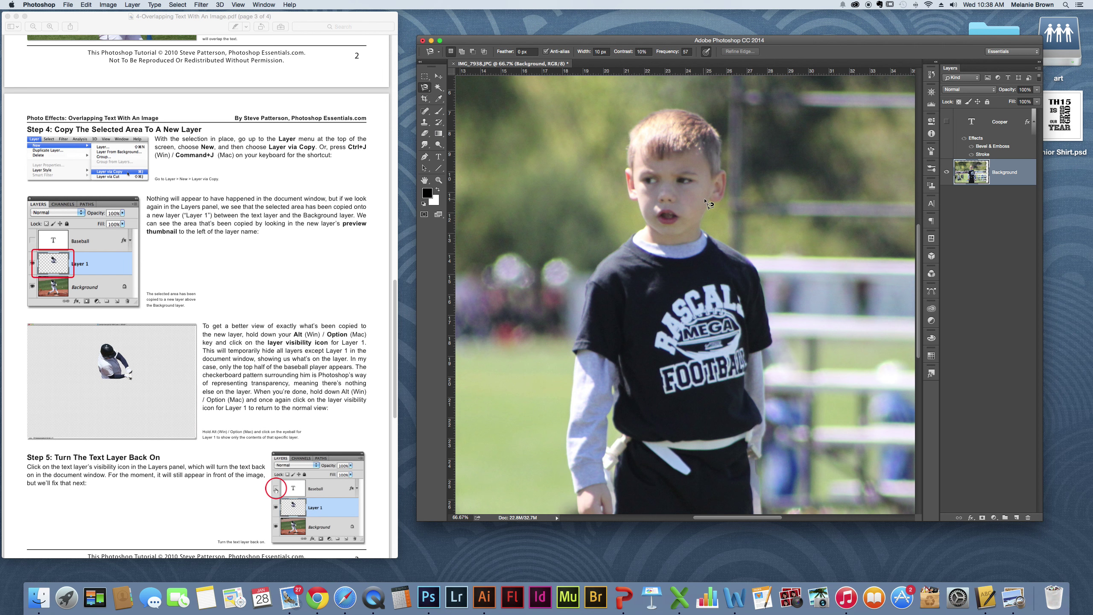
Trace a closed Magnetic Lasso selection around the boy from the top of his head down to his waist.
scroll(713, 206, "left", 5)
scroll(770, 249, "right", 5)
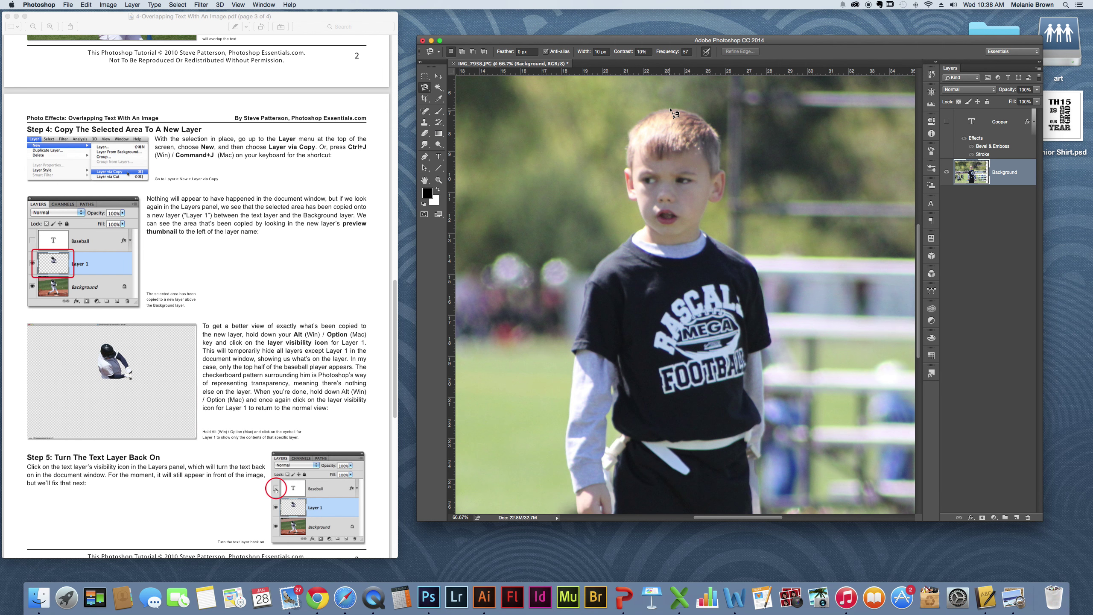
scroll(674, 113, "down", 3)
scroll(675, 112, "up", 7)
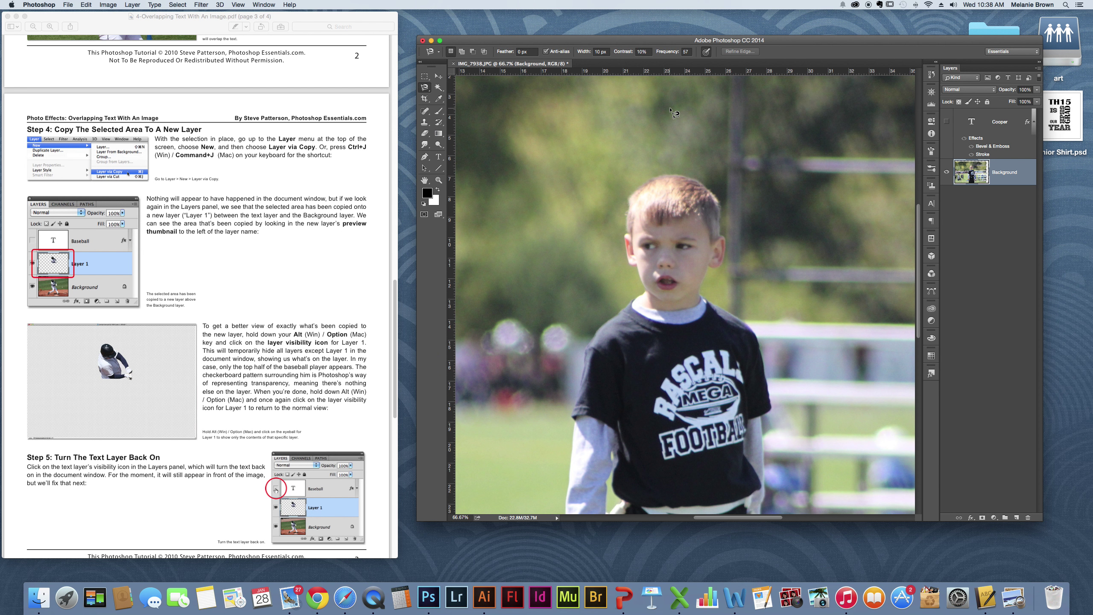
scroll(668, 177, "down", 3)
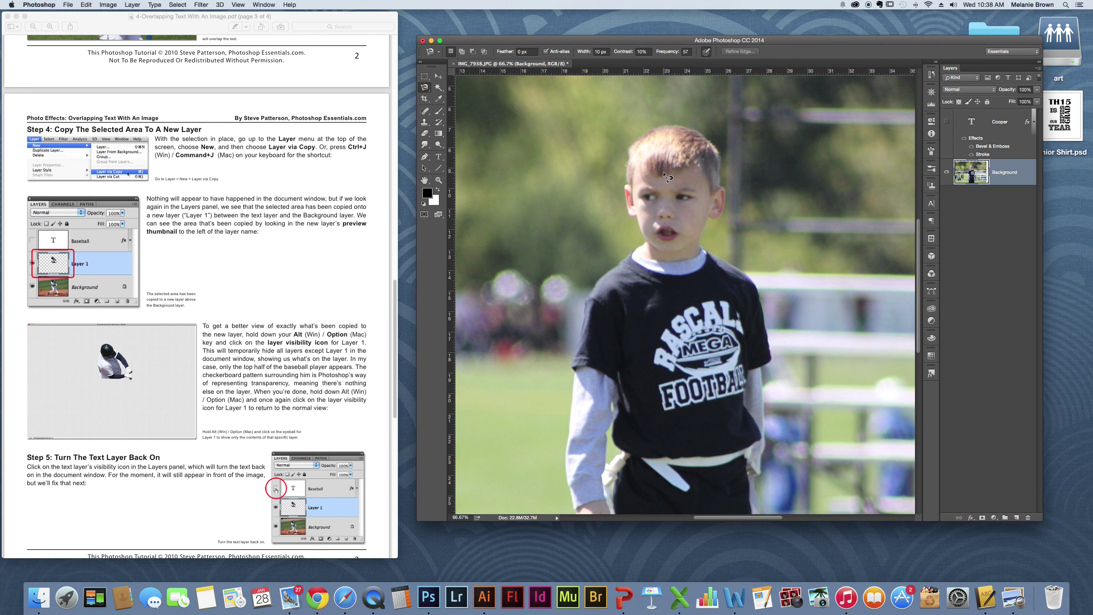
left_click(669, 126)
scroll(591, 304, "left", 3)
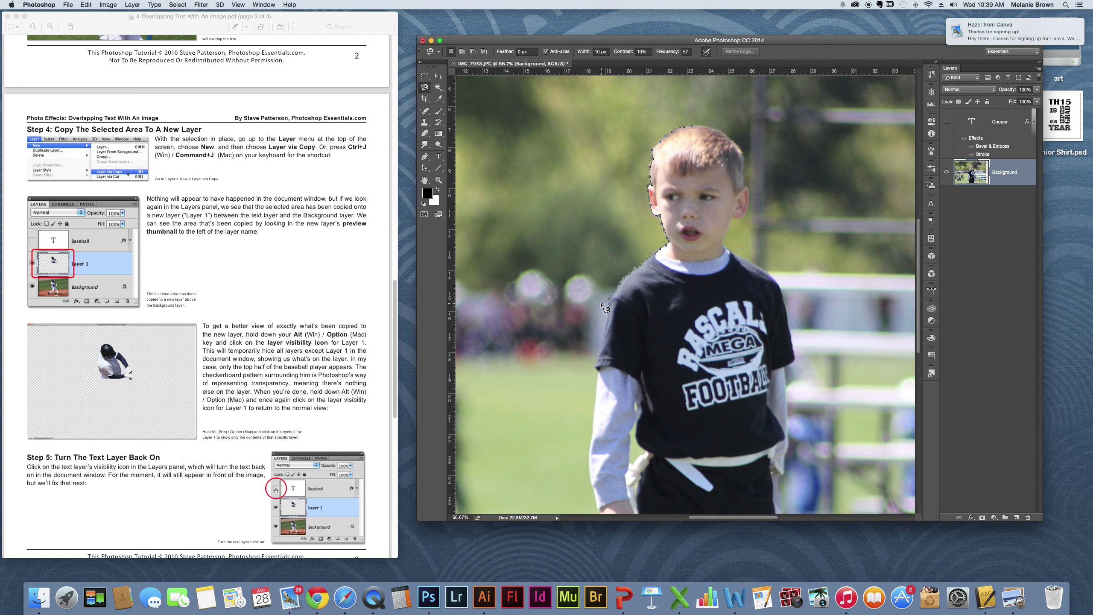
left_click(602, 304)
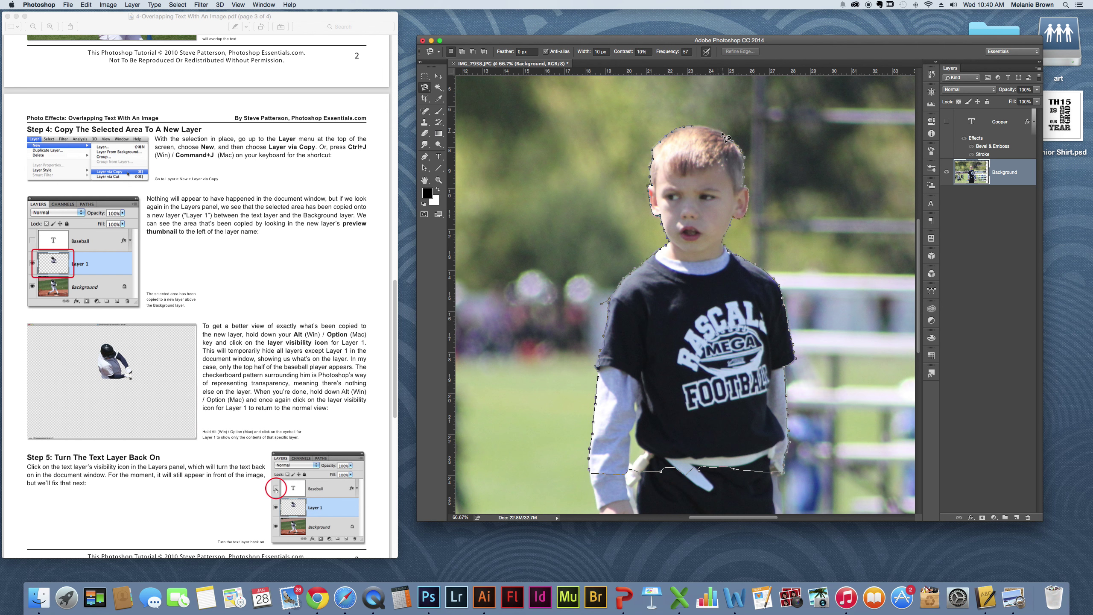
left_click(693, 128)
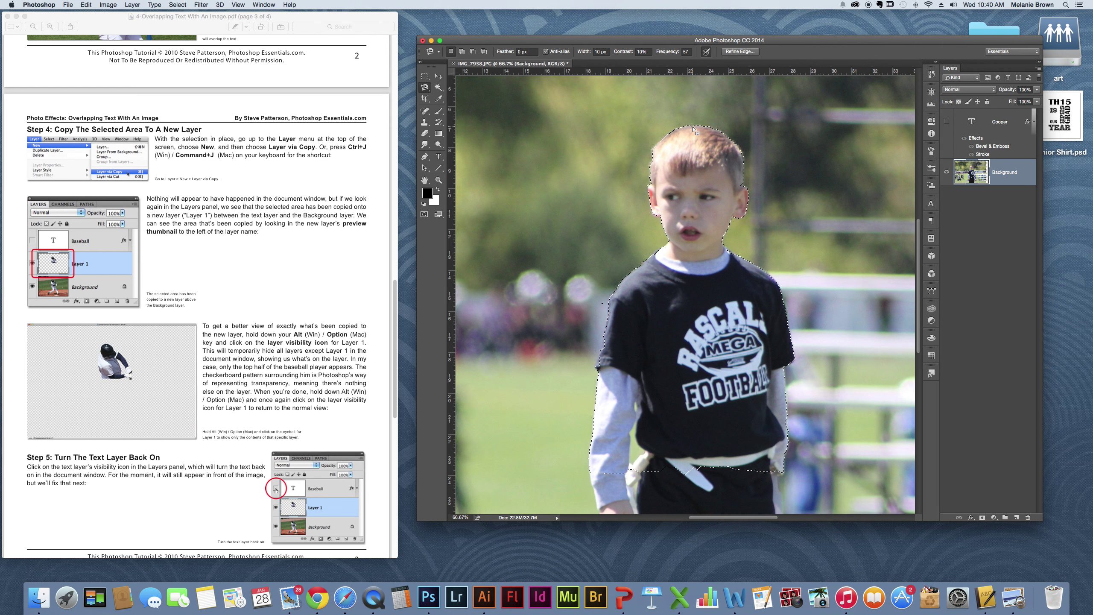
Open Refine Edge for the boy's selection, enable Smart Radius and set the edge detection radius to about 3.6 px.
left_click(440, 52)
left_click(439, 52)
left_click(740, 51)
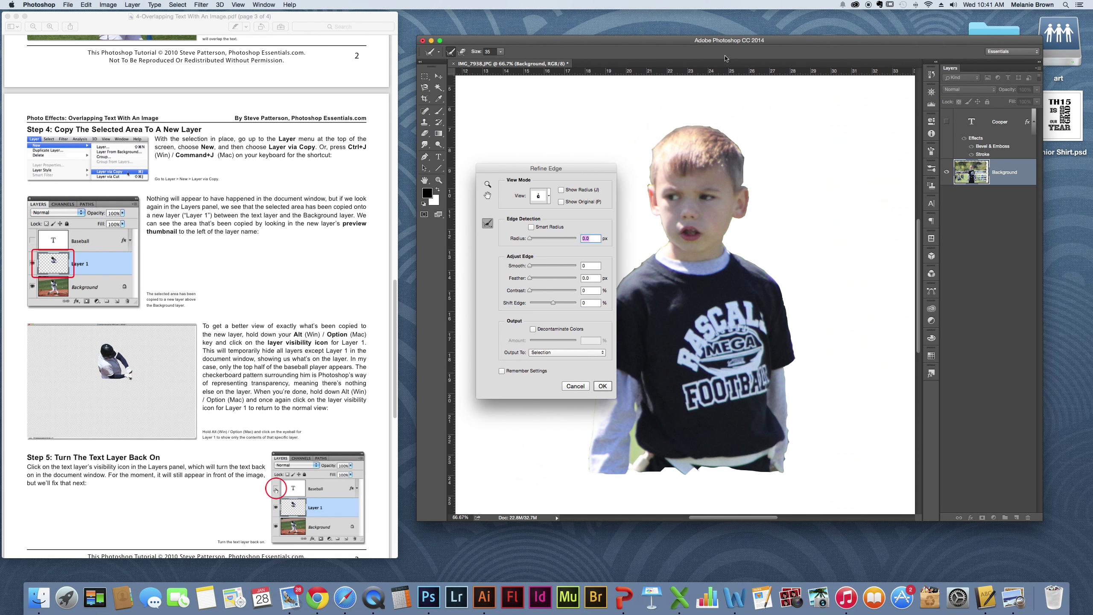
left_click_drag(575, 172, 474, 143)
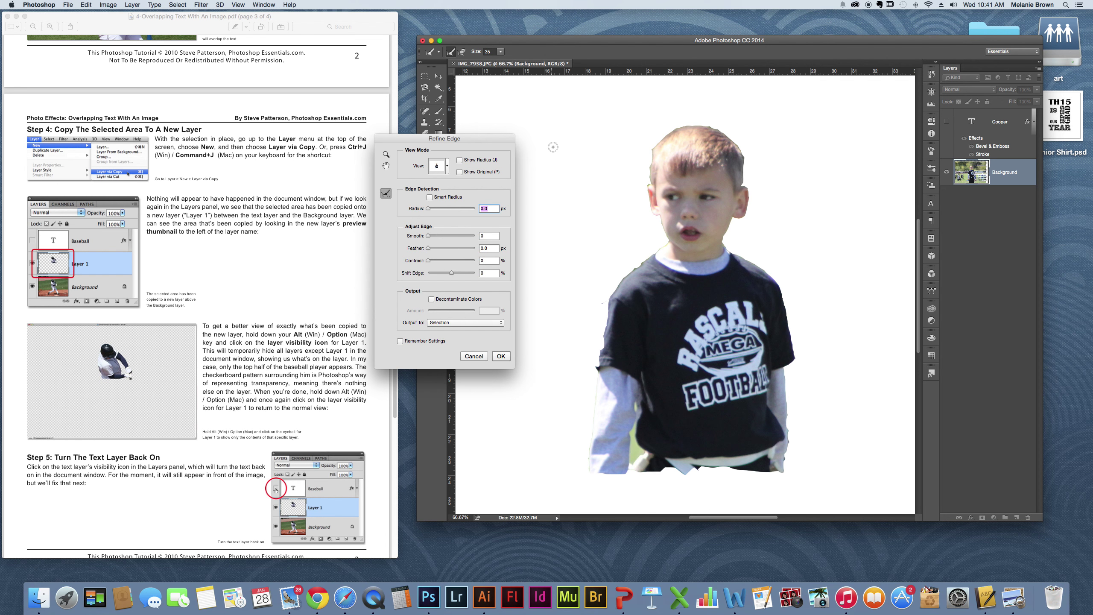
scroll(369, 179, "down", 1)
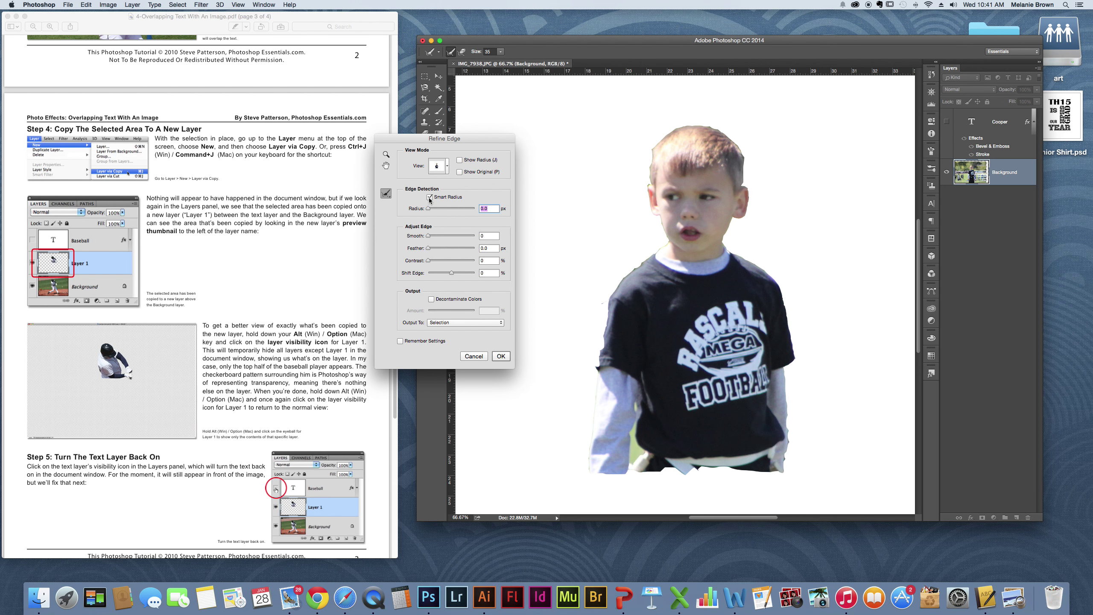
left_click_drag(429, 209, 431, 210)
scroll(435, 211, "right", 1)
scroll(435, 211, "up", 1)
left_click_drag(435, 210, 433, 210)
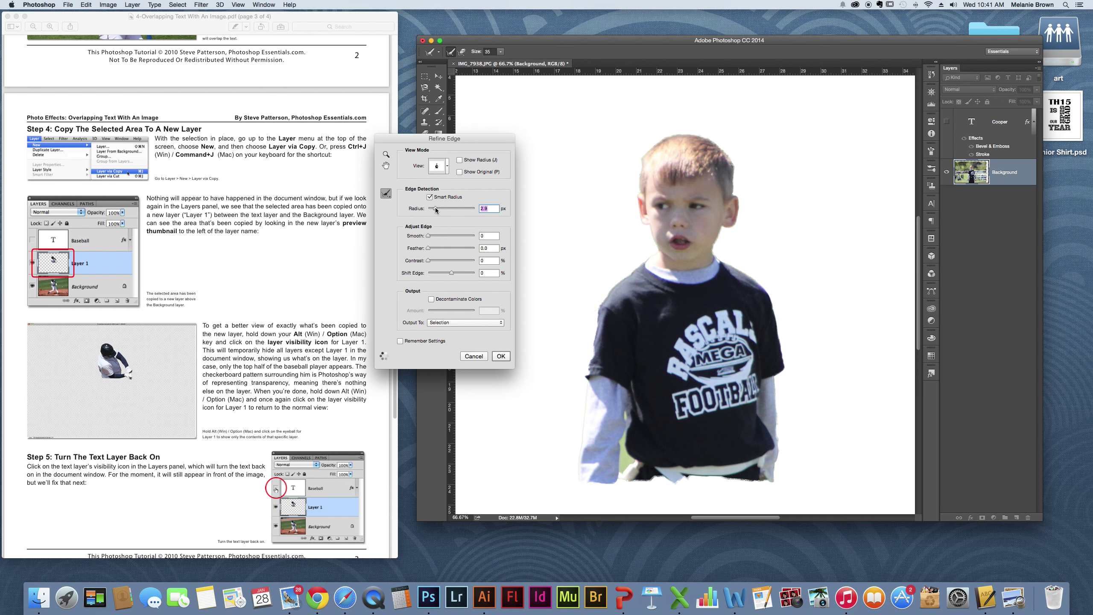
left_click_drag(436, 209, 437, 210)
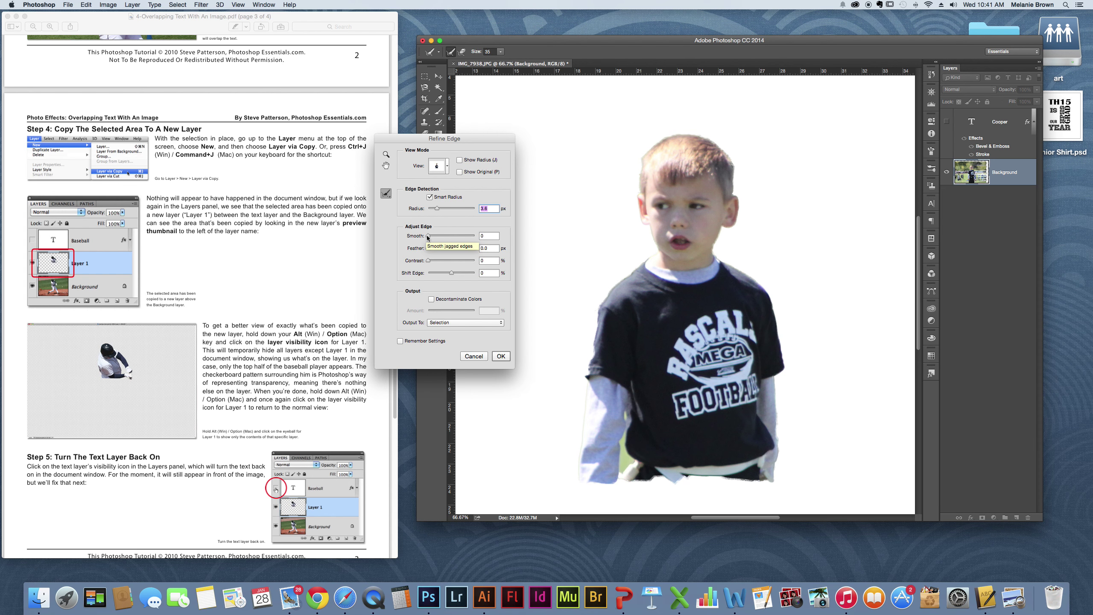
Raise the Smooth setting slightly for the boy's selection and apply the Refine Edge adjustments.
left_click_drag(429, 238, 434, 238)
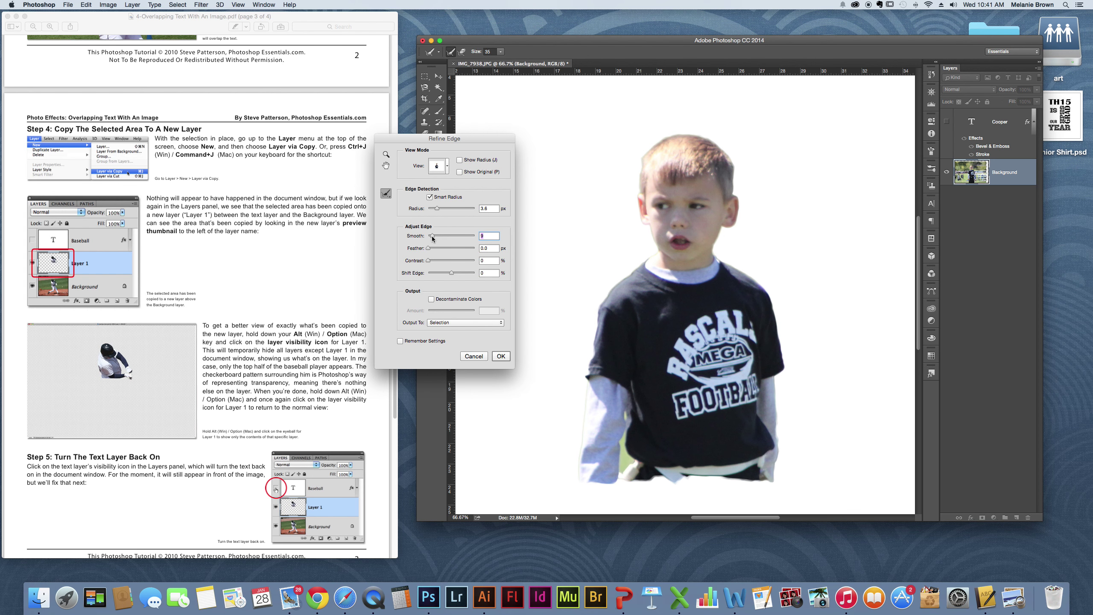
left_click_drag(432, 238, 434, 239)
left_click(501, 356)
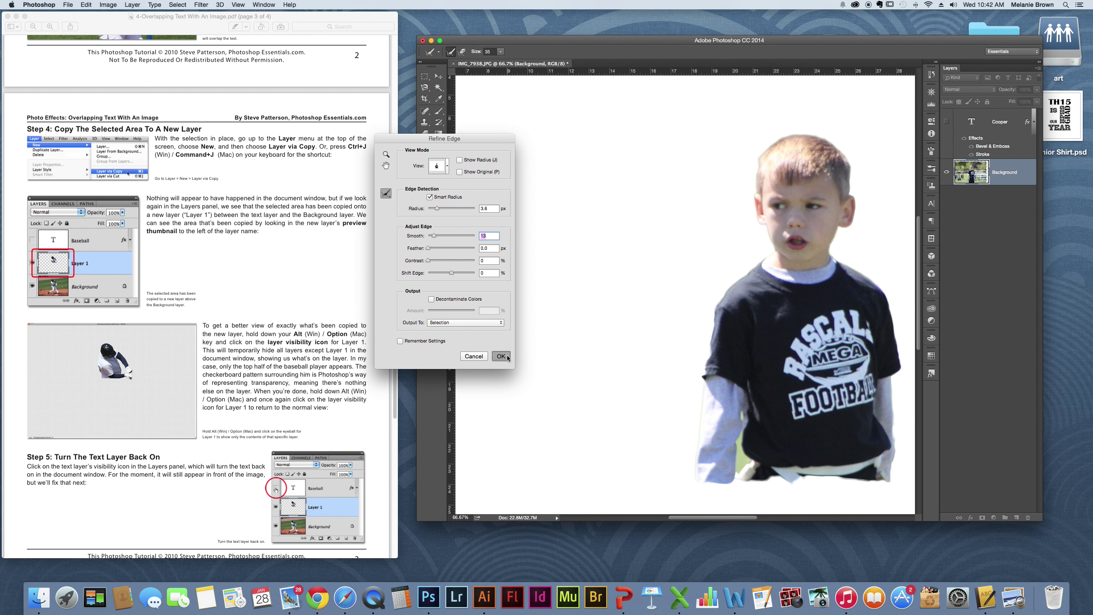
Examine the refined selection outline around the boy, from his head down to his waist, in the photo.
left_click_drag(839, 44, 783, 38)
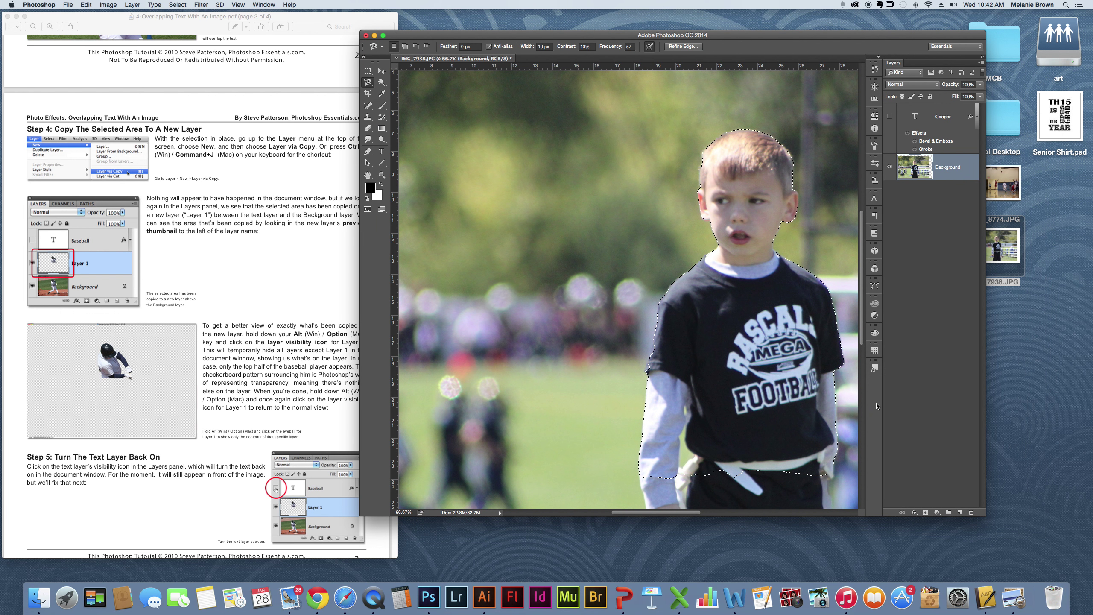
key("super+0")
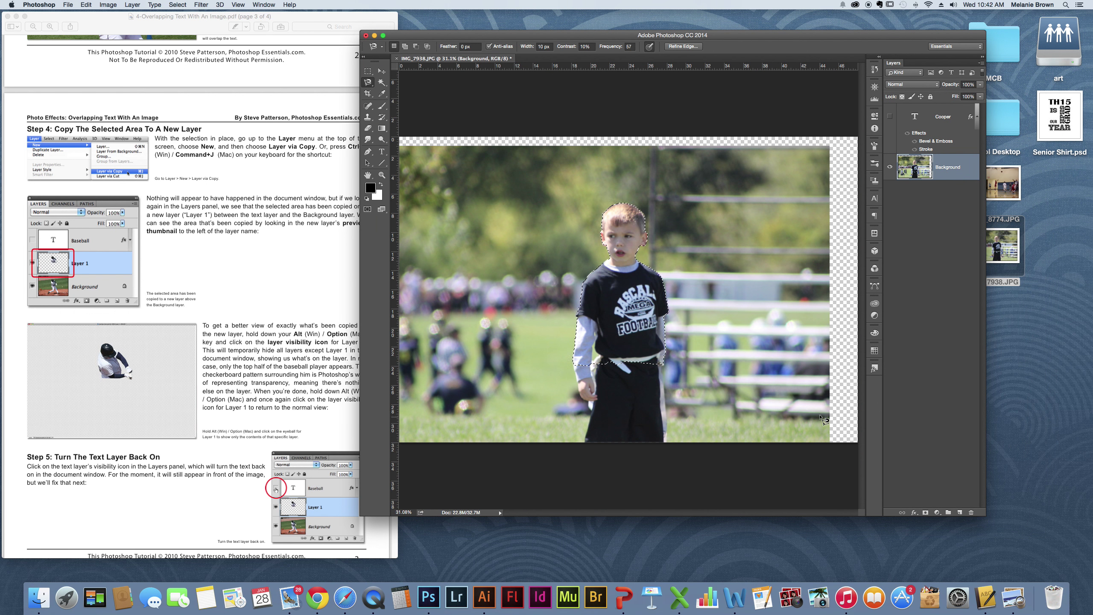
key("super+equal")
key("super+equal")
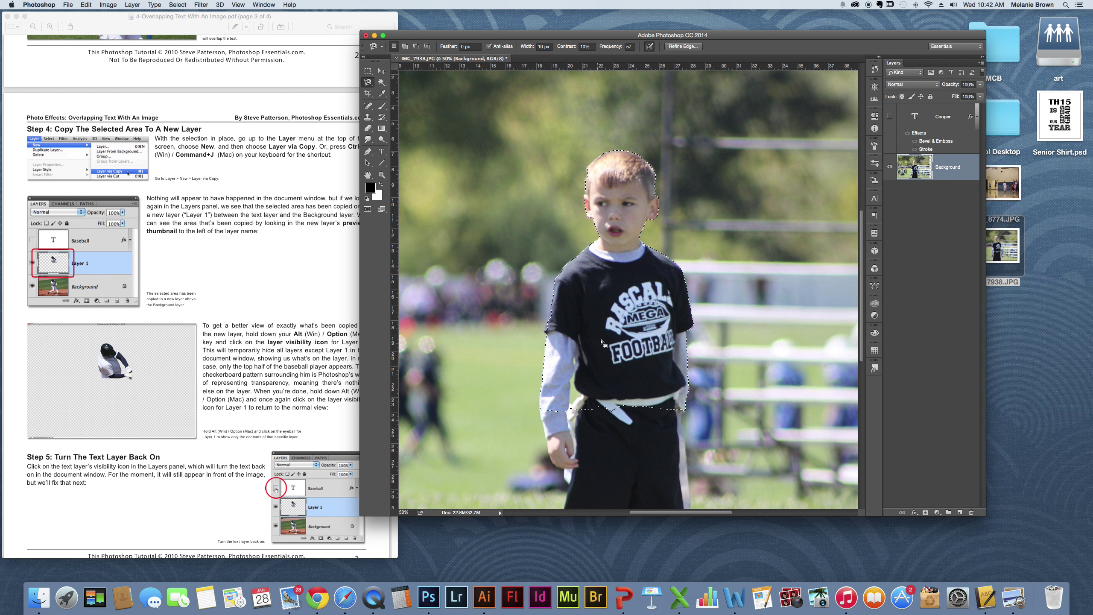
scroll(645, 364, "right", 1)
scroll(645, 364, "up", 1)
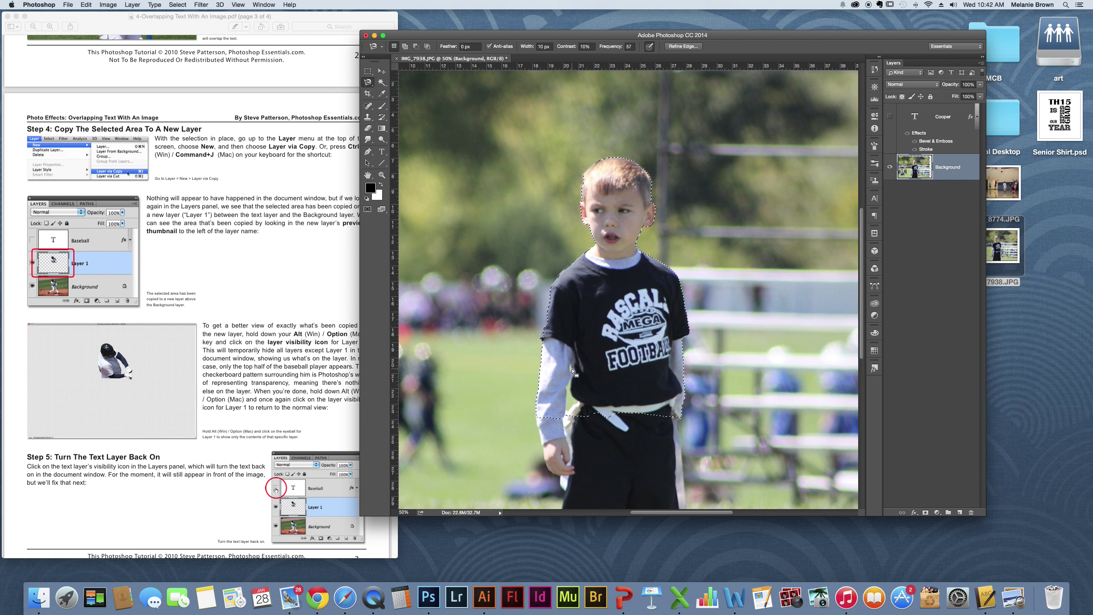
key("shift")
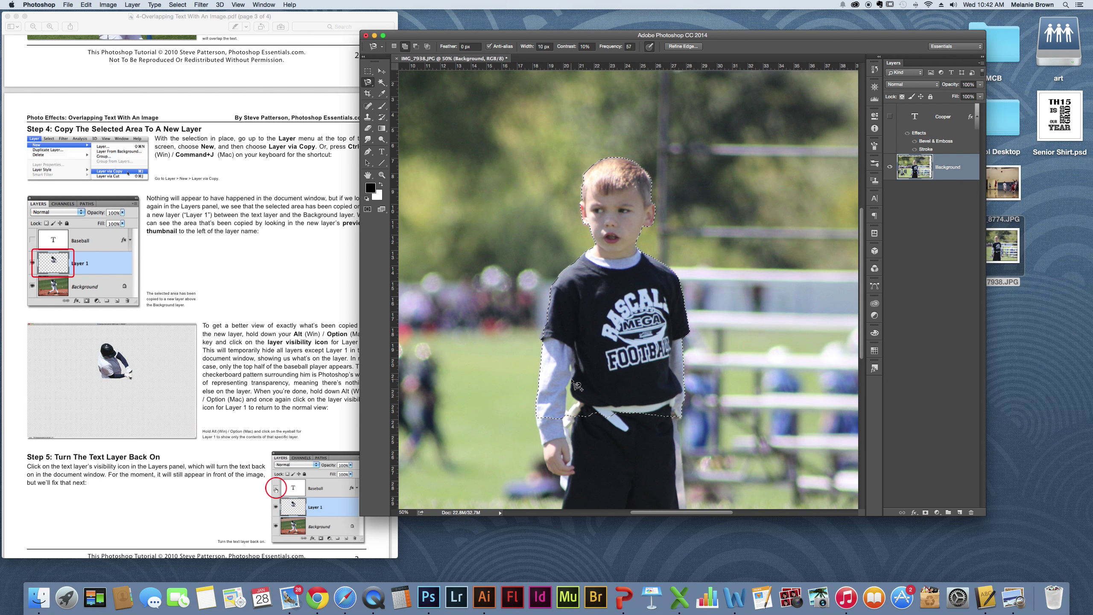
key("shift")
Reread the tutorial's Step 4 instructions on copying the selected area to a new layer.
left_click(276, 342)
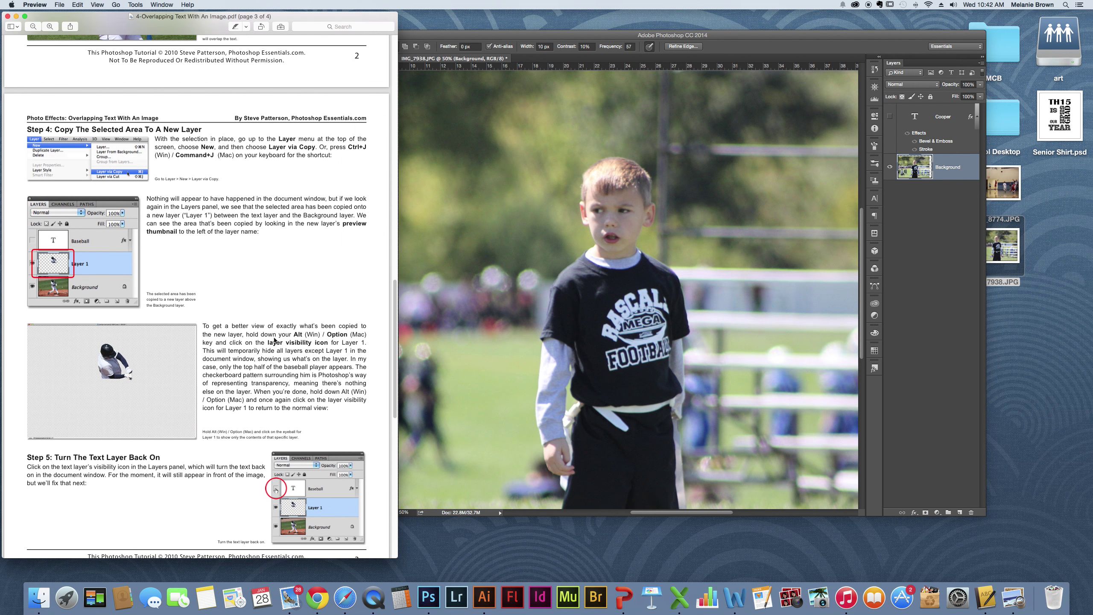
scroll(275, 341, "down", 5)
scroll(275, 342, "up", 10)
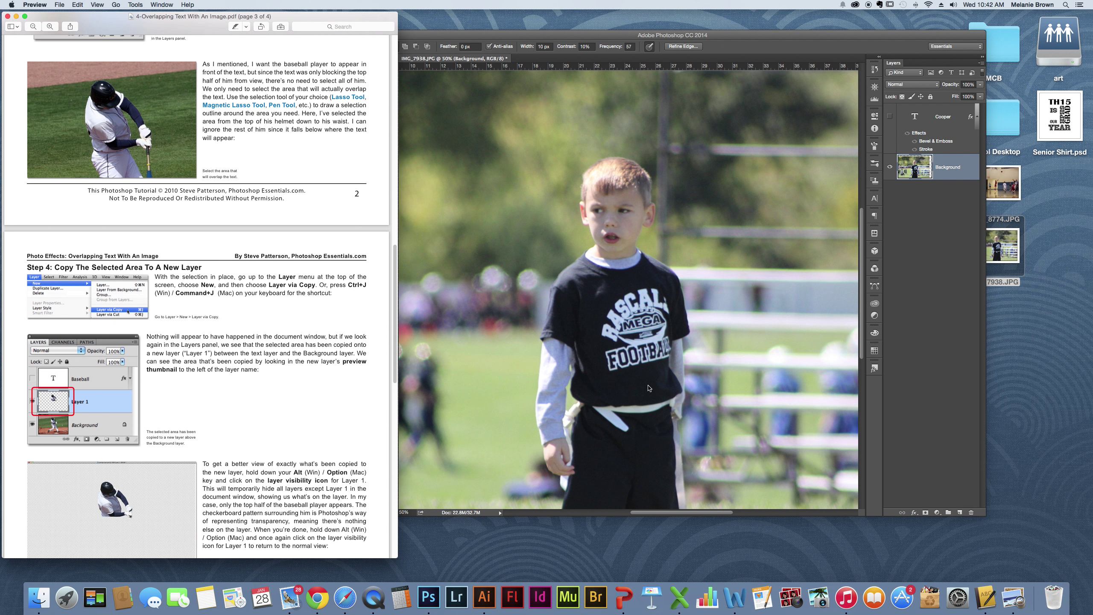
left_click(649, 388)
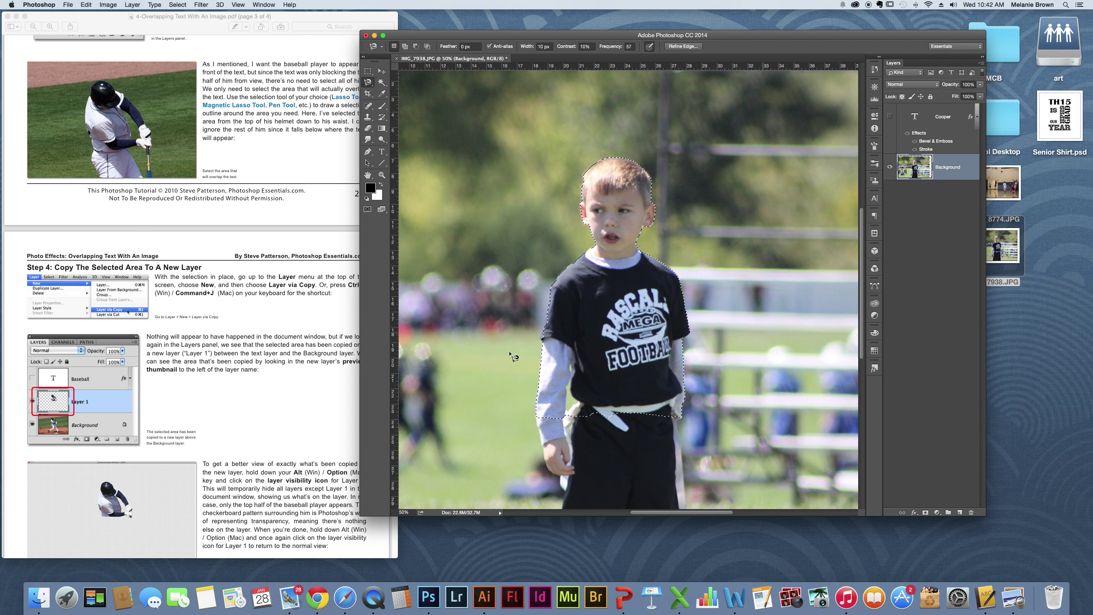
left_click(189, 408)
scroll(210, 405, "down", 5)
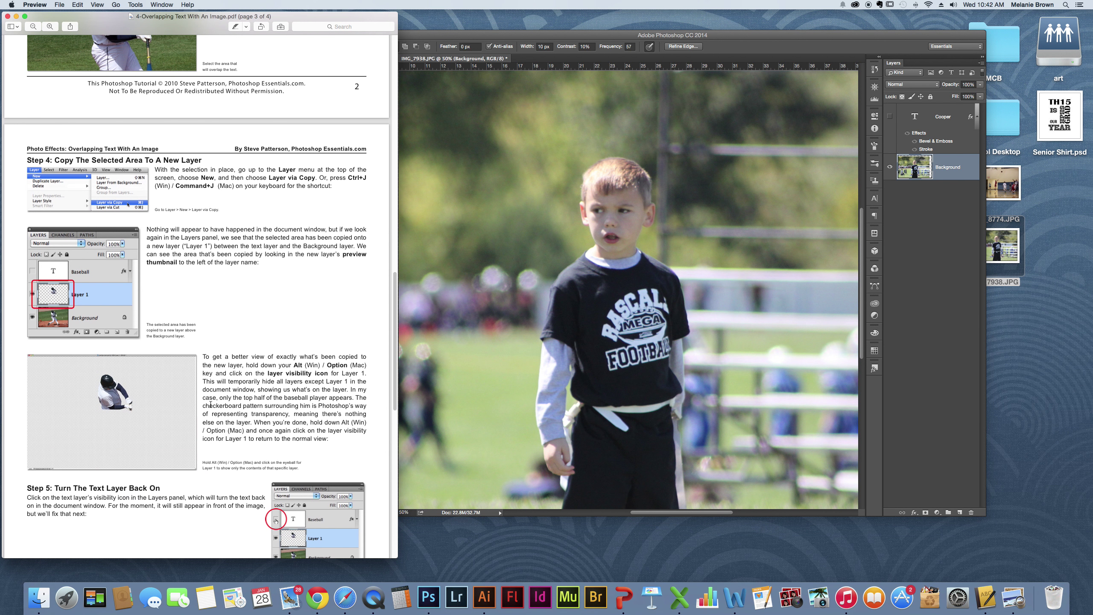
scroll(182, 266, "up", 2)
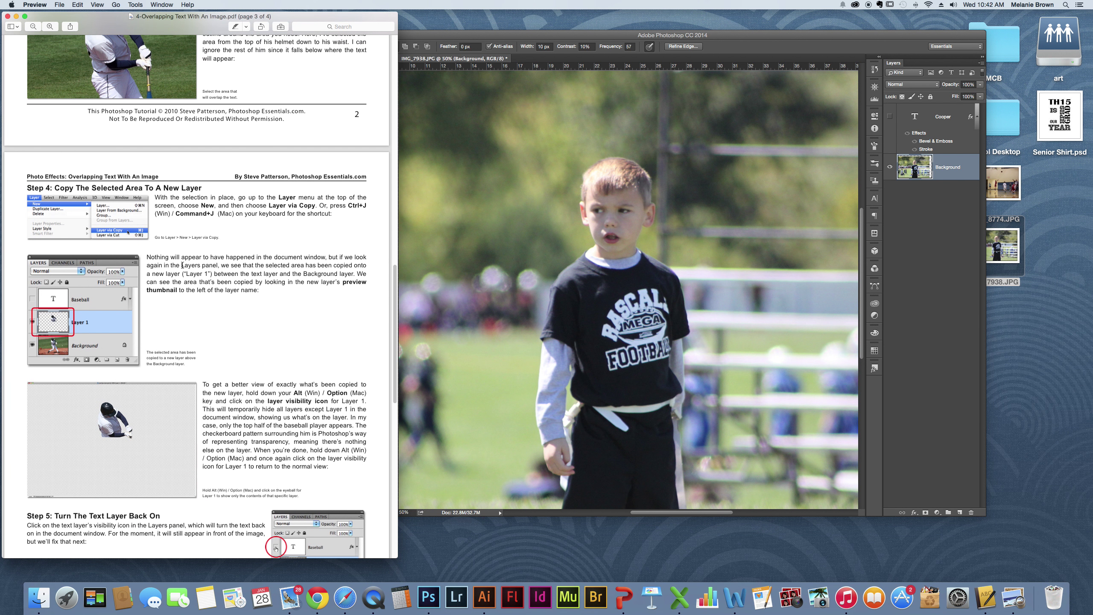
Copy the selected boy from the Background to a new layer directly above it, and make that layer active.
left_click(949, 170)
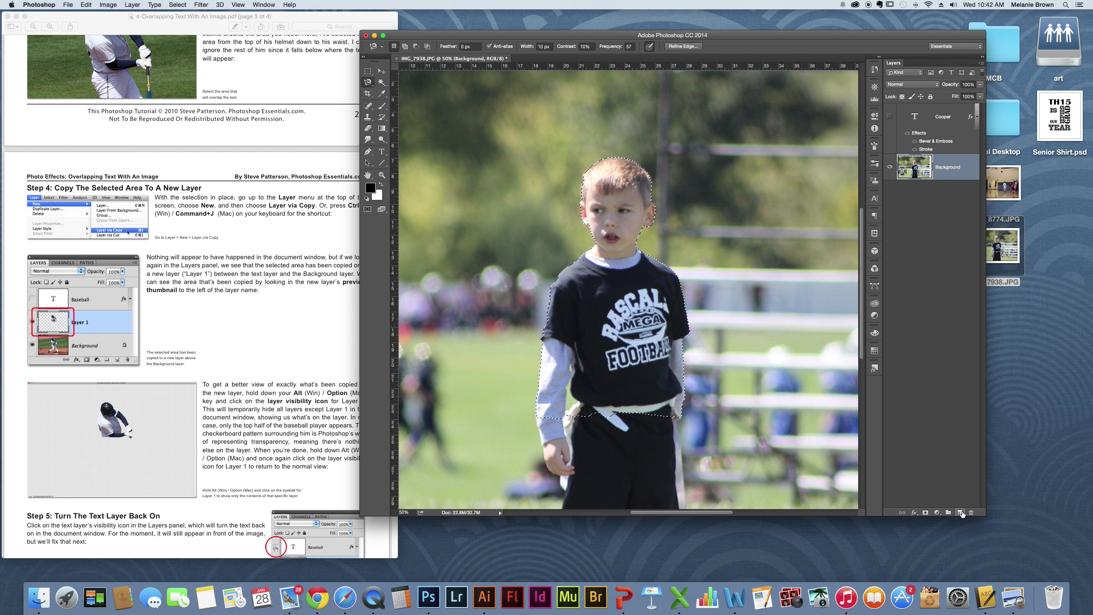
left_click(961, 512)
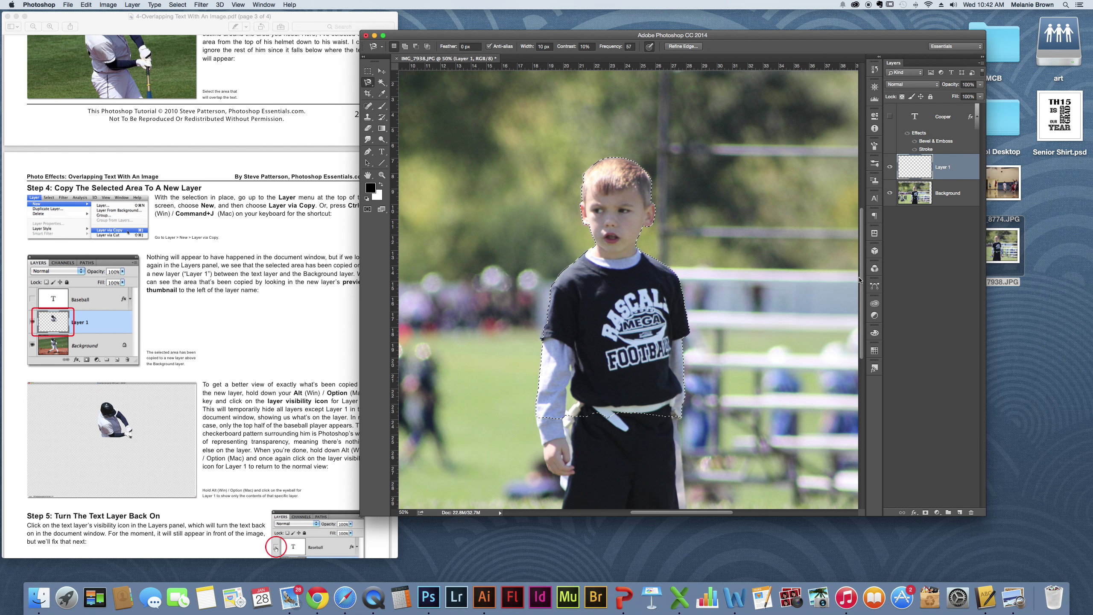
key("super+j")
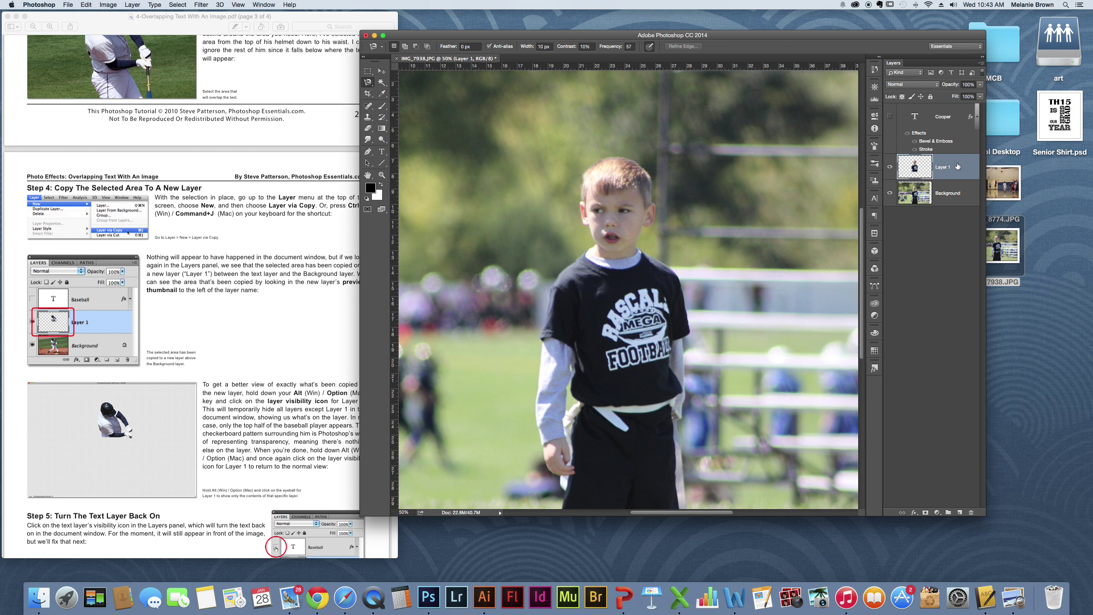
left_click(960, 194)
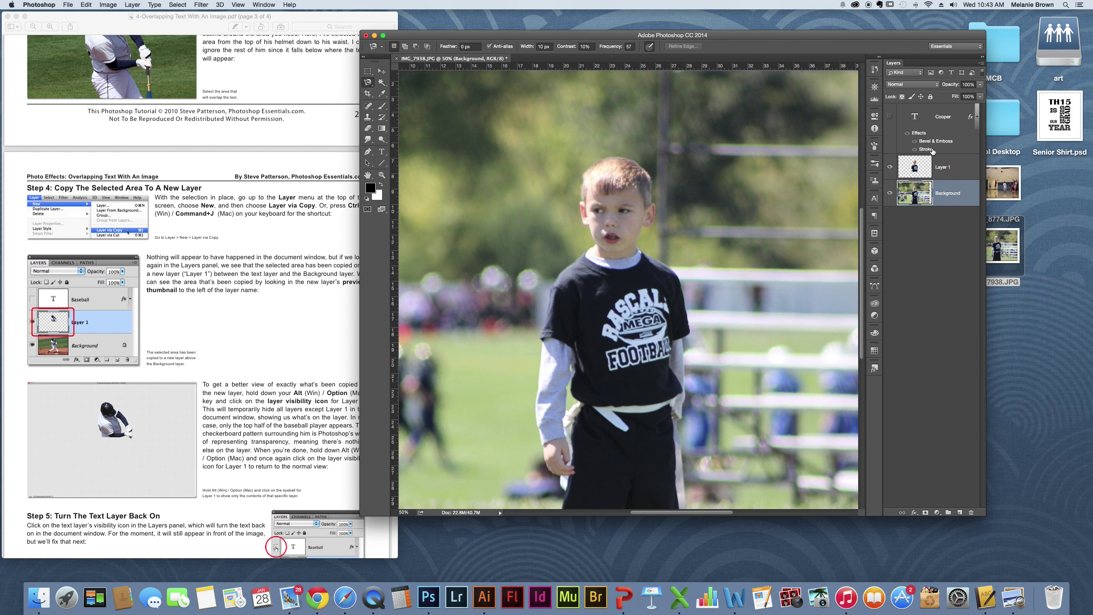
left_click(956, 167)
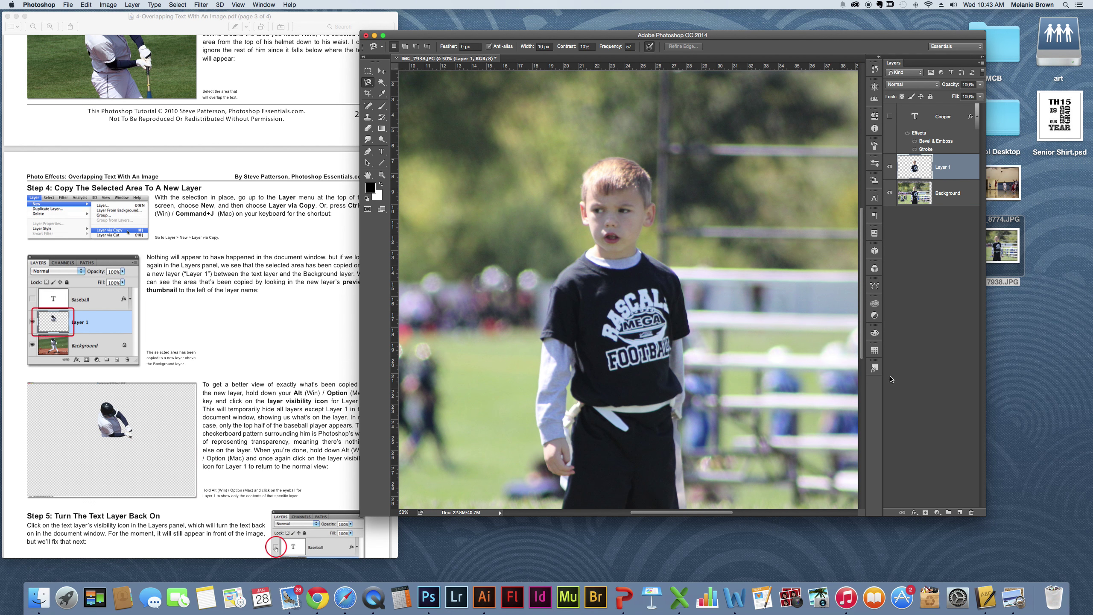
Move the boy's layer and the Background together to the right with the Move tool to cover the canvas's empty strip.
key("super+minus")
key("super+bracketleft")
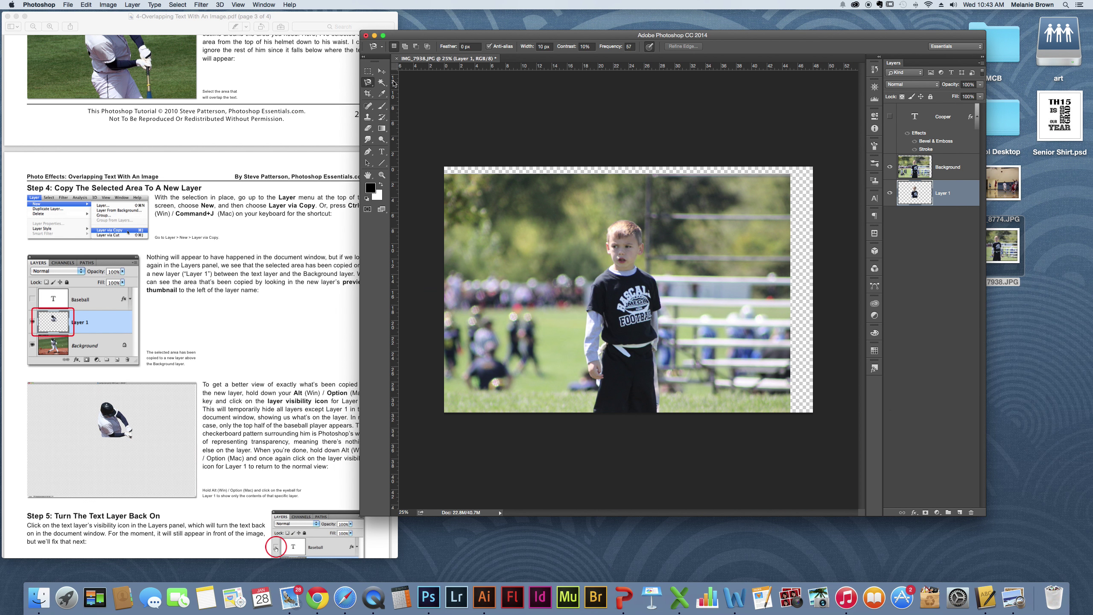
left_click(381, 71)
left_click_drag(554, 214, 583, 211)
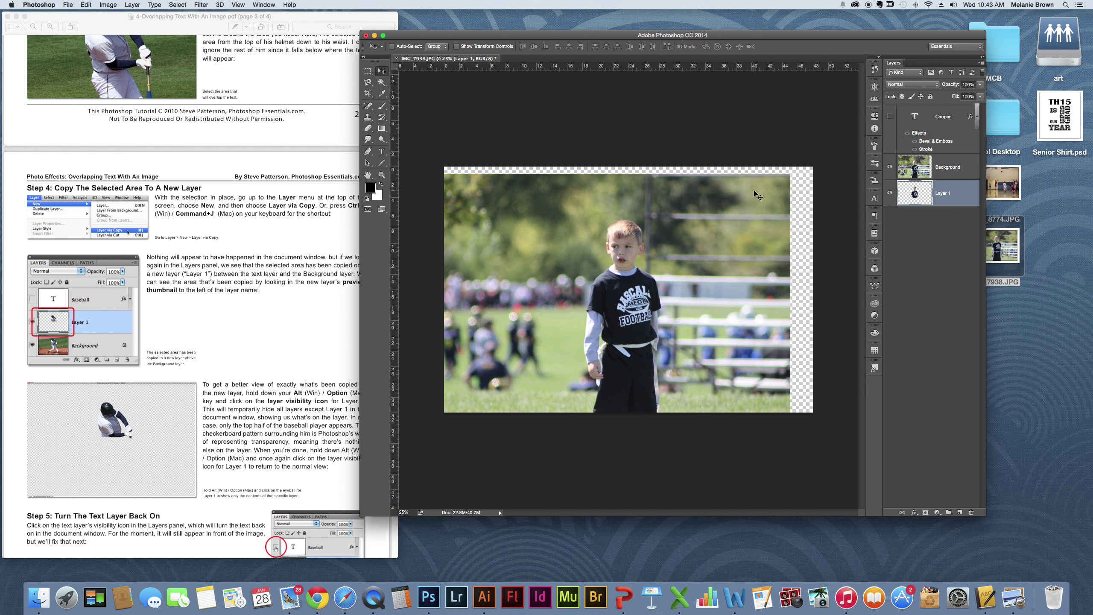
left_click(944, 177)
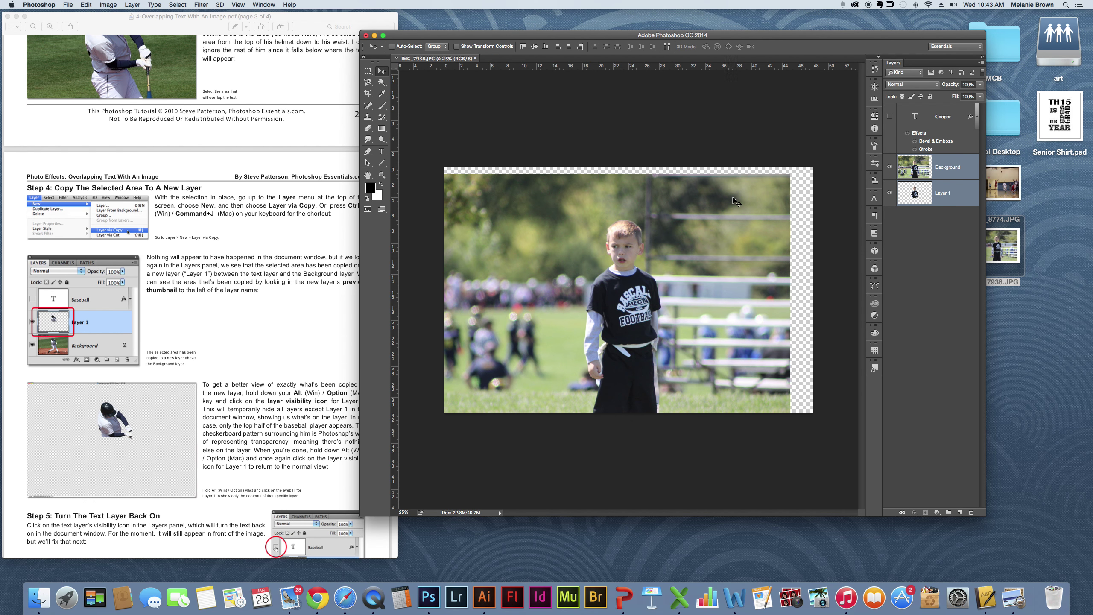
left_click_drag(732, 196, 752, 200)
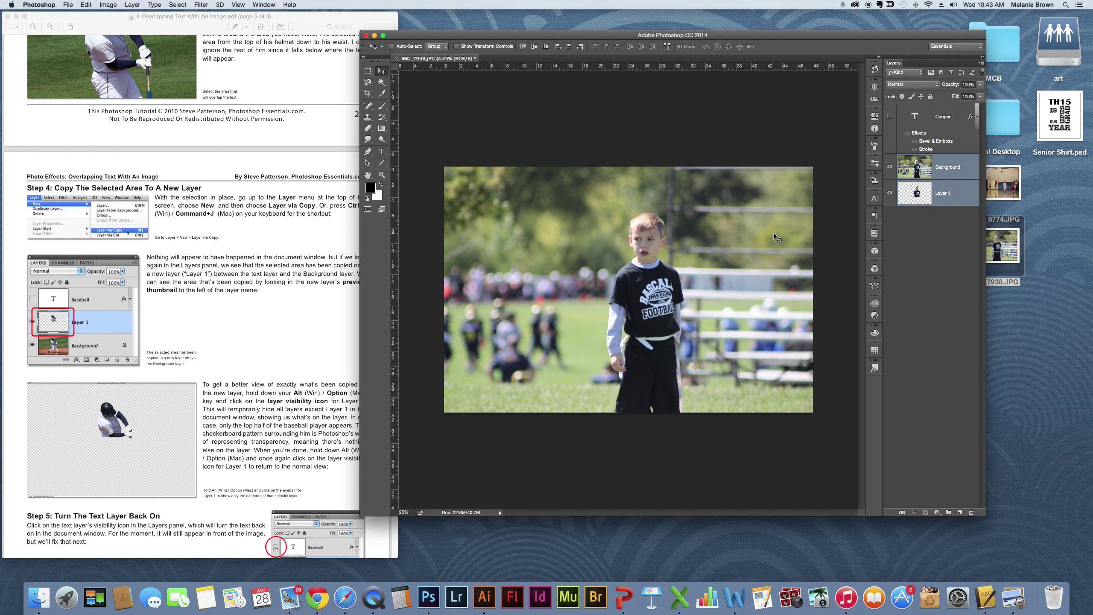
Select only the boy's Layer 1 and place it above the Background in the layer order.
mouse_move(940, 200)
left_mouse_down()
mouse_move(951, 170)
mouse_move(940, 199)
left_mouse_up()
left_click(969, 192)
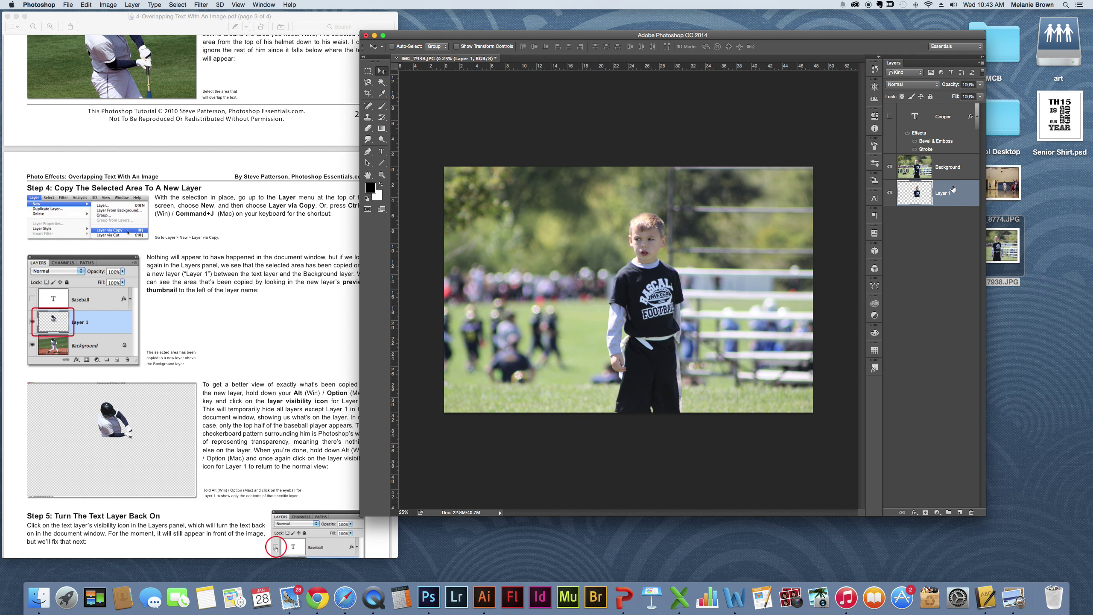
left_click_drag(947, 197, 946, 159)
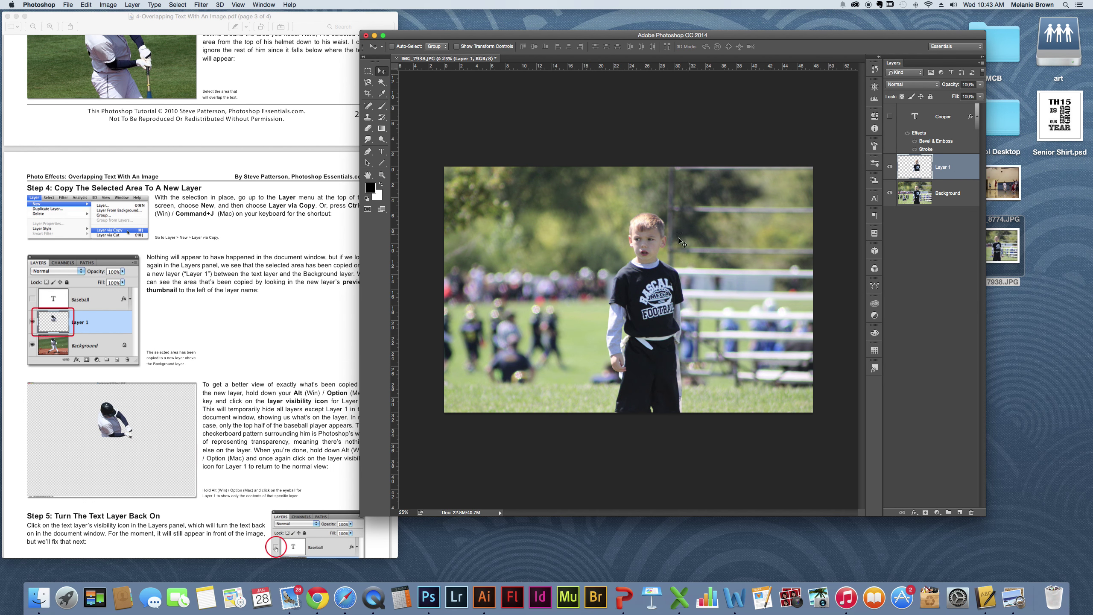
Read the tutorial's Step 5 and Step 6 instructions on showing the text layer and moving Layer 1 above it.
left_click(239, 447)
scroll(239, 448, "down", 2)
scroll(240, 447, "down", 10)
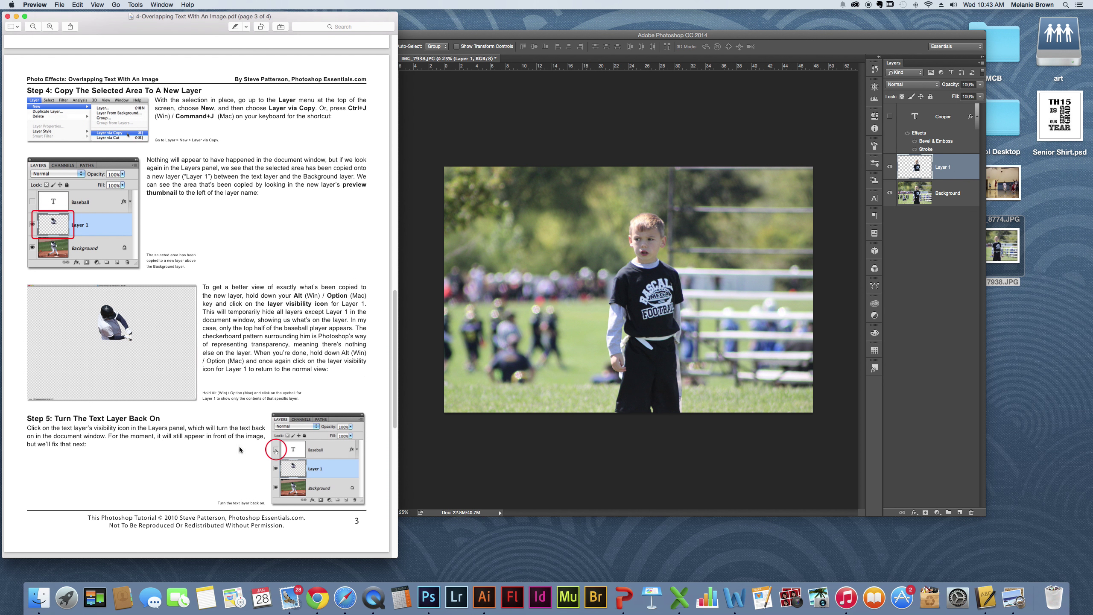
scroll(239, 447, "down", 3)
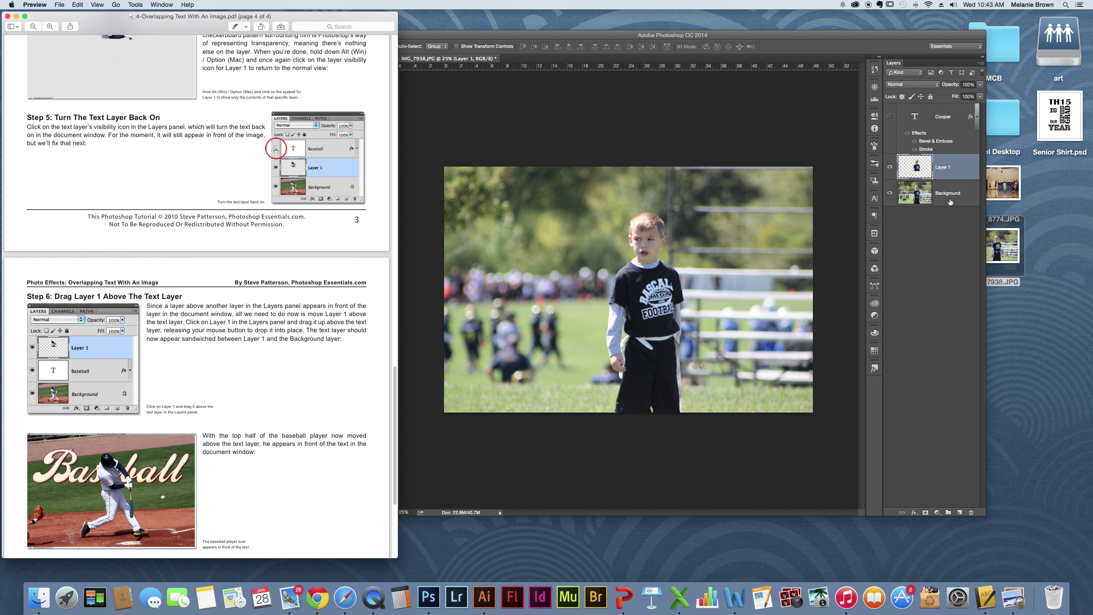
Hide the Background layer and cut the leftover green patch between the boy's arm and shirt out of Layer 1 using a lasso selection.
left_click(889, 193)
left_click(889, 193)
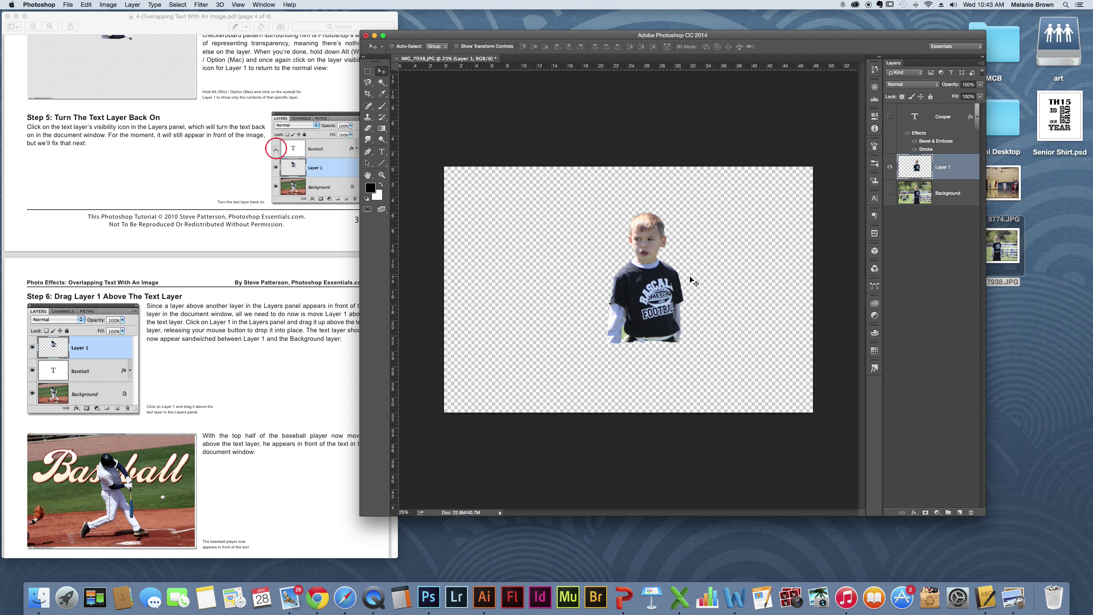
key("super+equal")
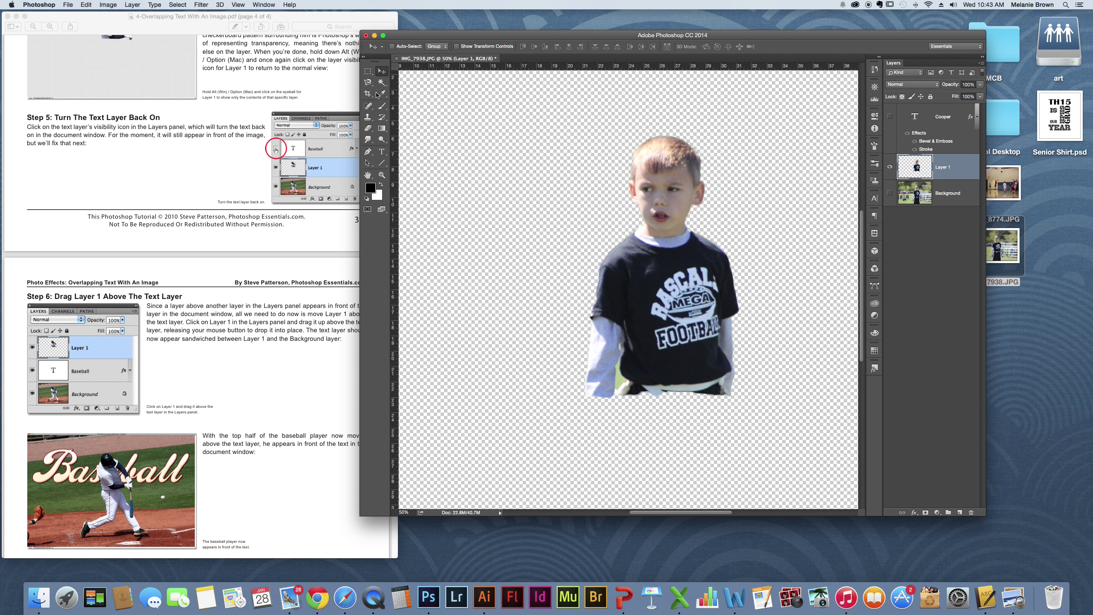
left_click(370, 84)
left_click(620, 358)
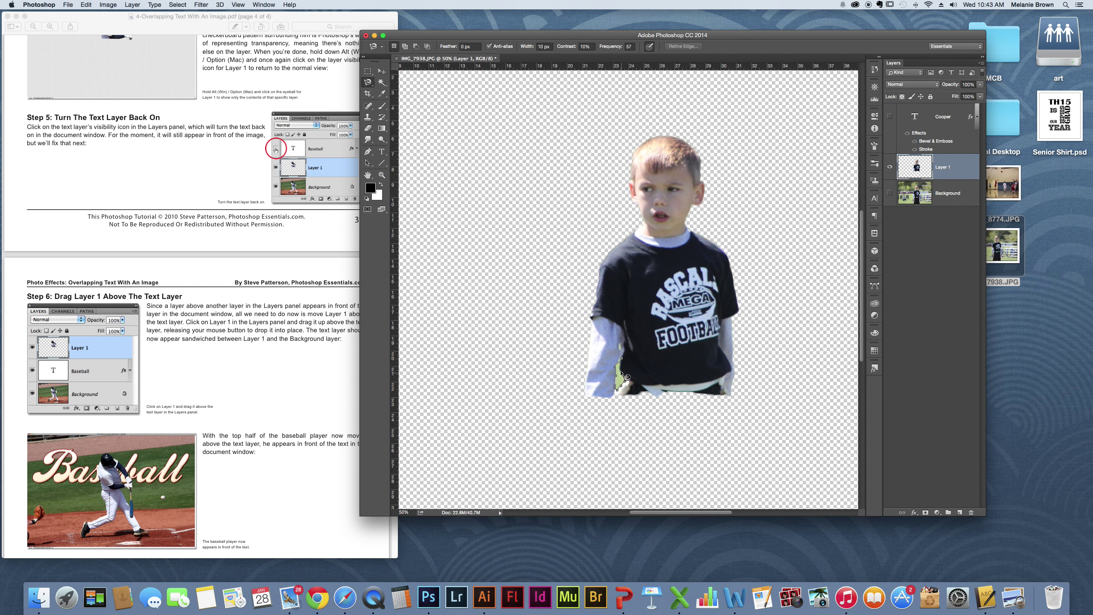
left_click(622, 363)
key("super+x")
Try to select the remaining background fringe between the boy's sleeve and shirt with the Magic Wand Tool, undoing each attempt.
left_click(382, 82)
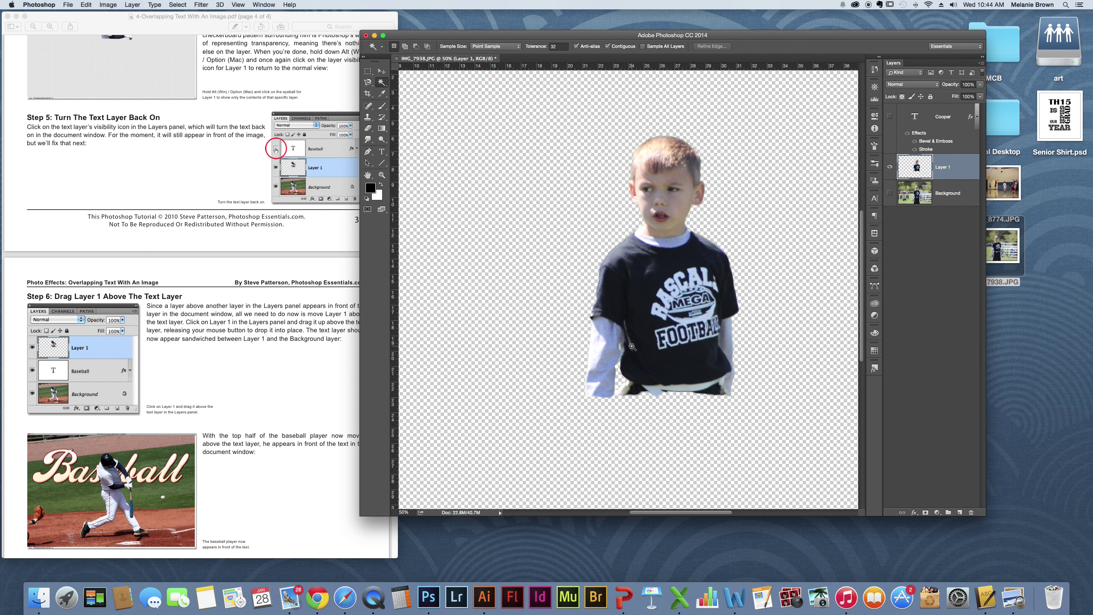
key("super+equal")
key("super+equal")
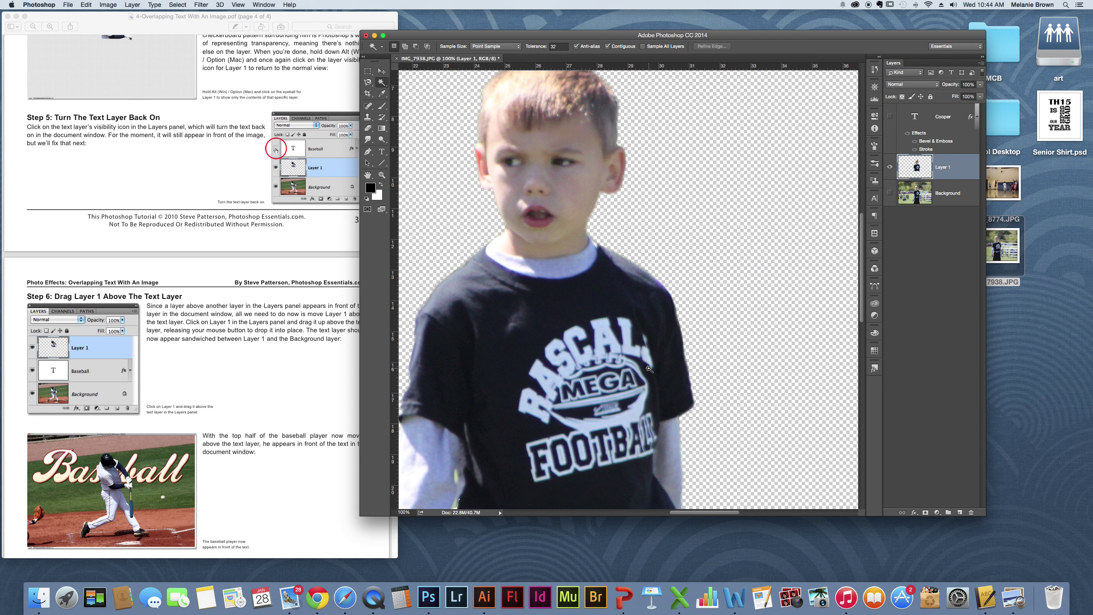
scroll(650, 369, "left", 5)
scroll(649, 369, "down", 5)
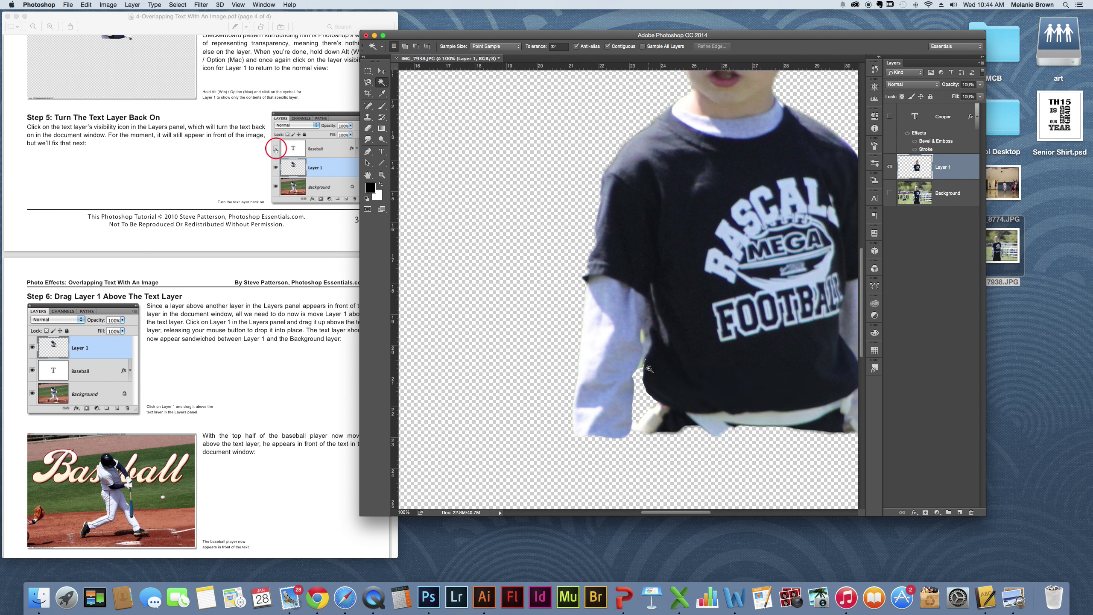
scroll(649, 369, "right", 2)
scroll(649, 369, "up", 3)
left_click(571, 415)
key("super+z")
left_click(571, 447)
key("super+z")
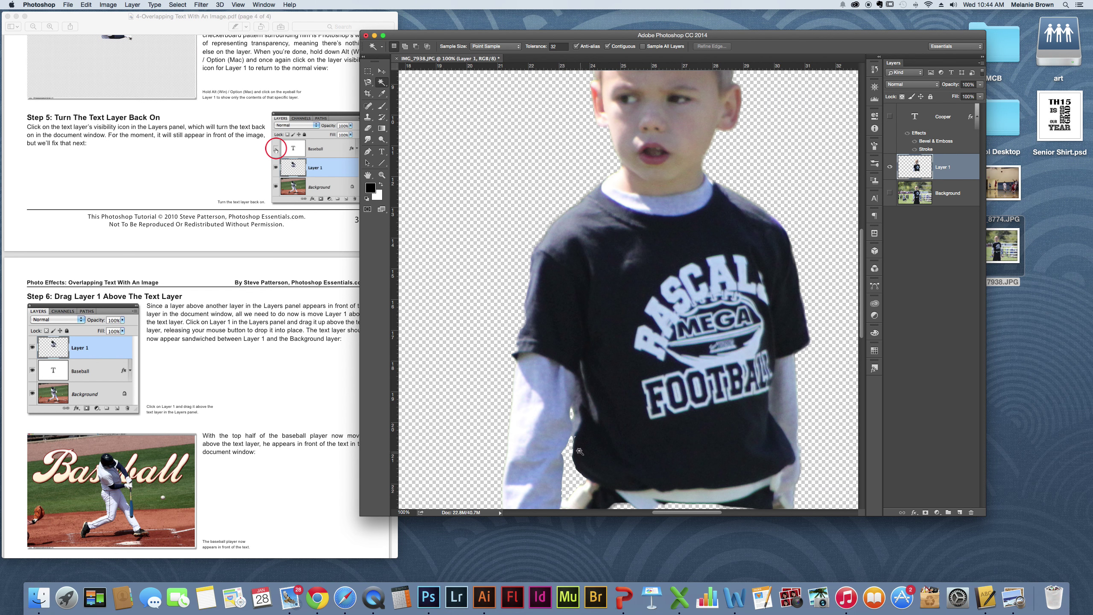
left_click(574, 442)
key("super+z")
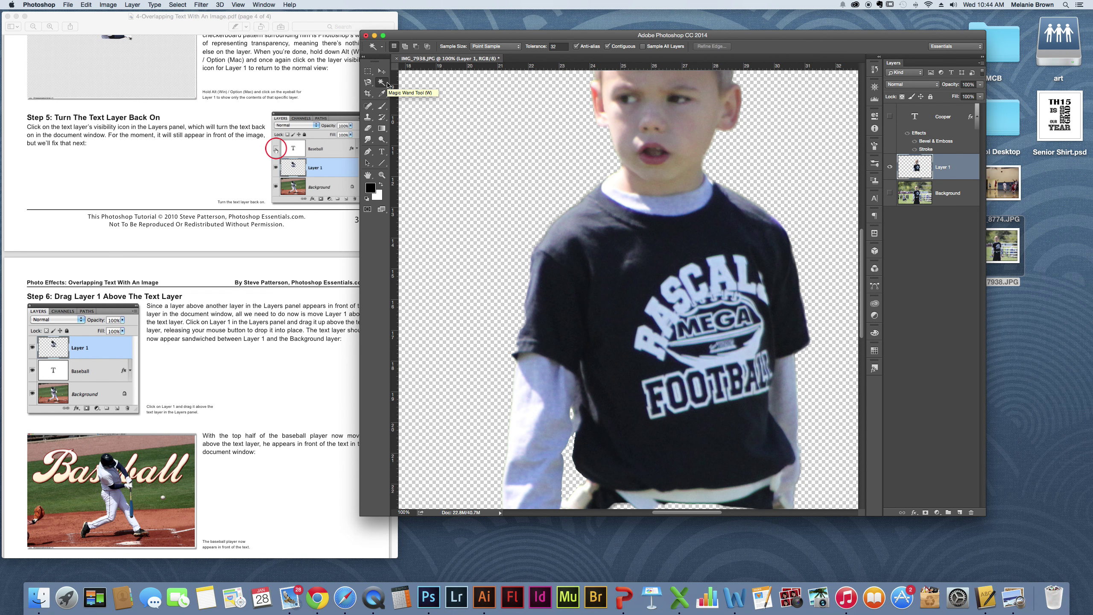
Switch to the Move tool and turn the Background layer's visibility back on.
left_click(382, 73)
key("super+0")
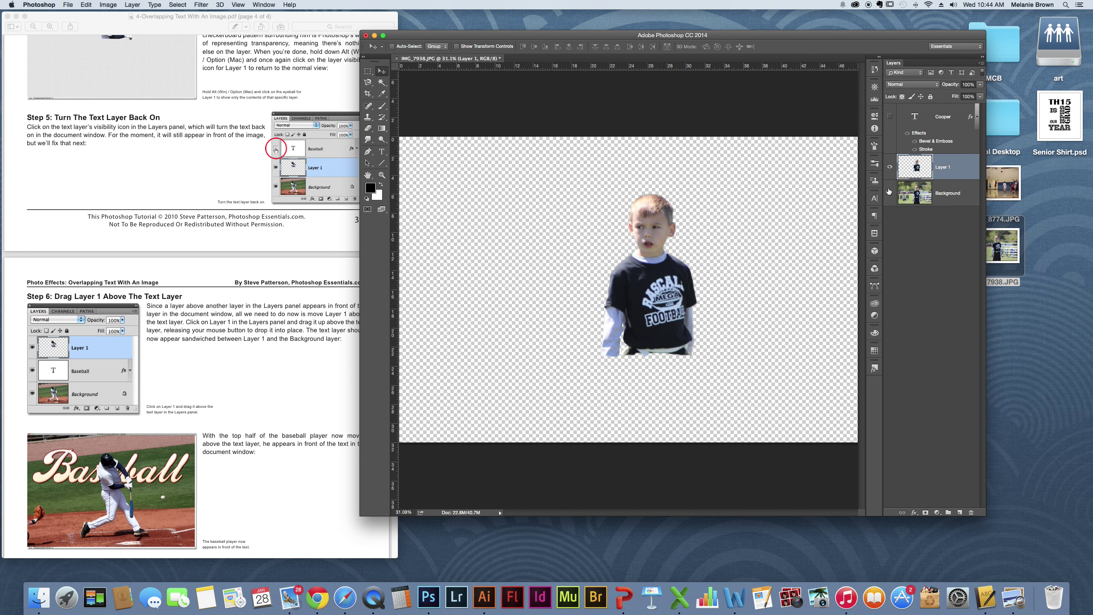
left_click(890, 193)
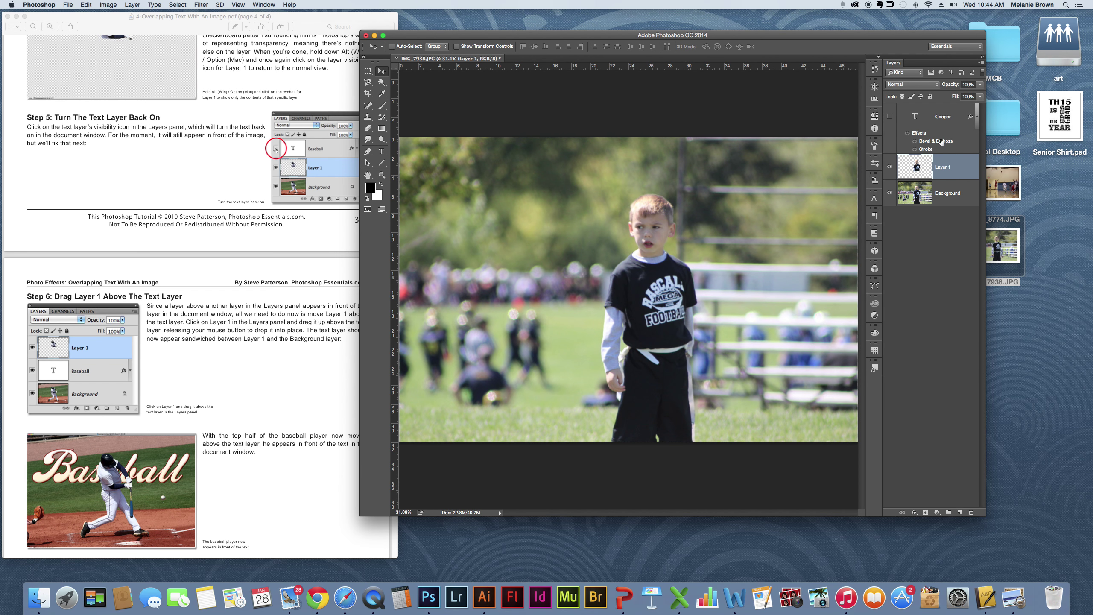
Turn the name text layer's visibility back on and move it beneath Layer 1 so the boy overlaps the text.
left_click(890, 116)
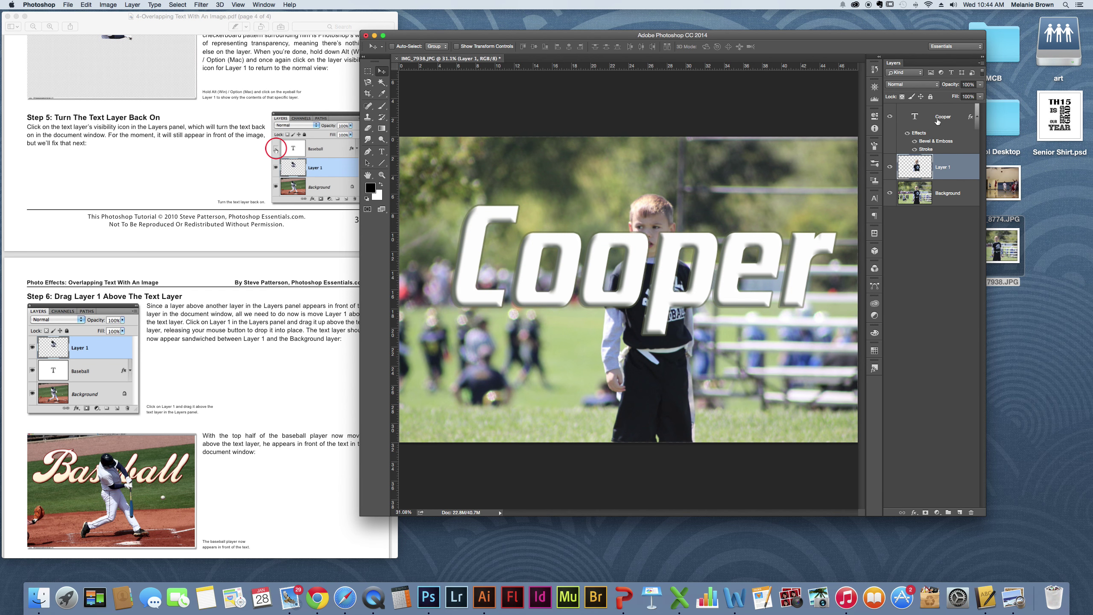
left_click(953, 117)
left_click_drag(962, 114, 954, 175)
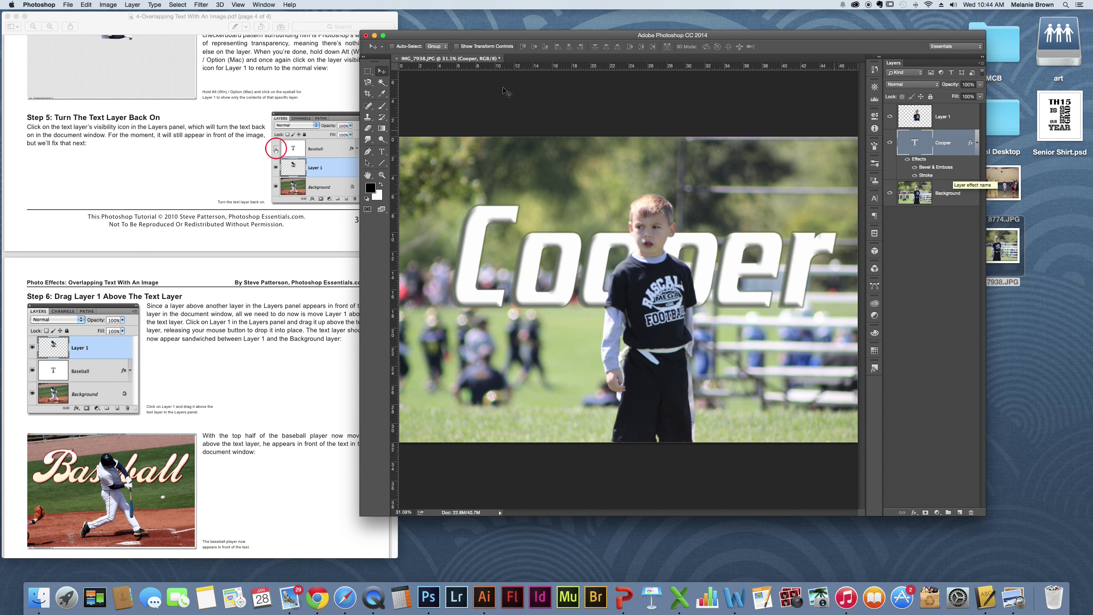
Check the tutorial page, return to Photoshop and nudge the name text up until its capital letter rises above the boy's head.
left_click(243, 53)
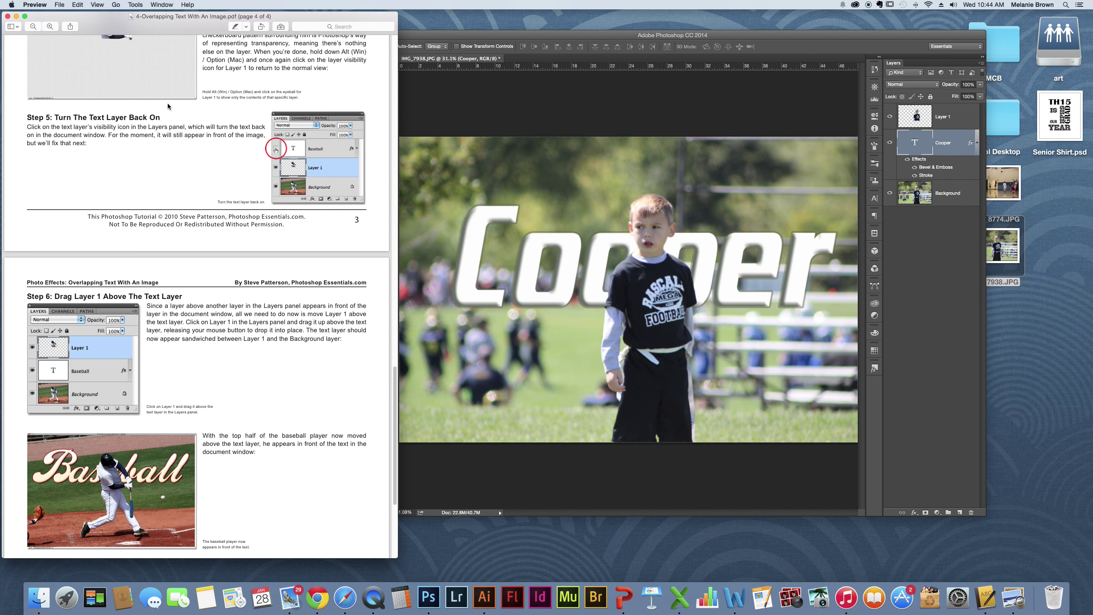
left_click(728, 96)
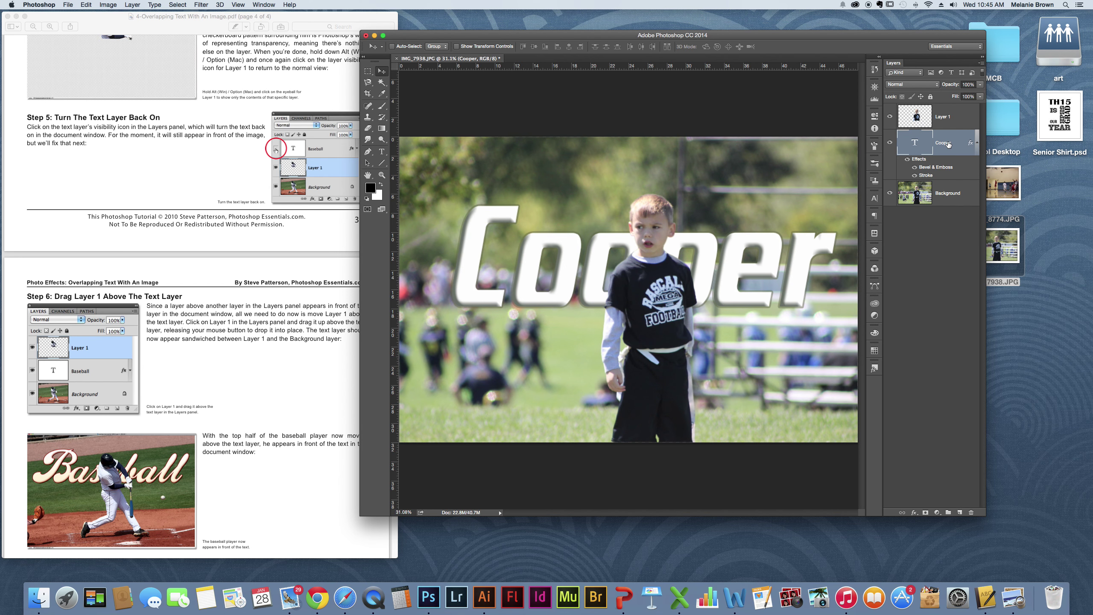
key("shift+Up")
key("shift+Up")
key("shift+Up")
key("shift+Up")
key("shift+Up")
key("shift+Up")
key("shift+Up")
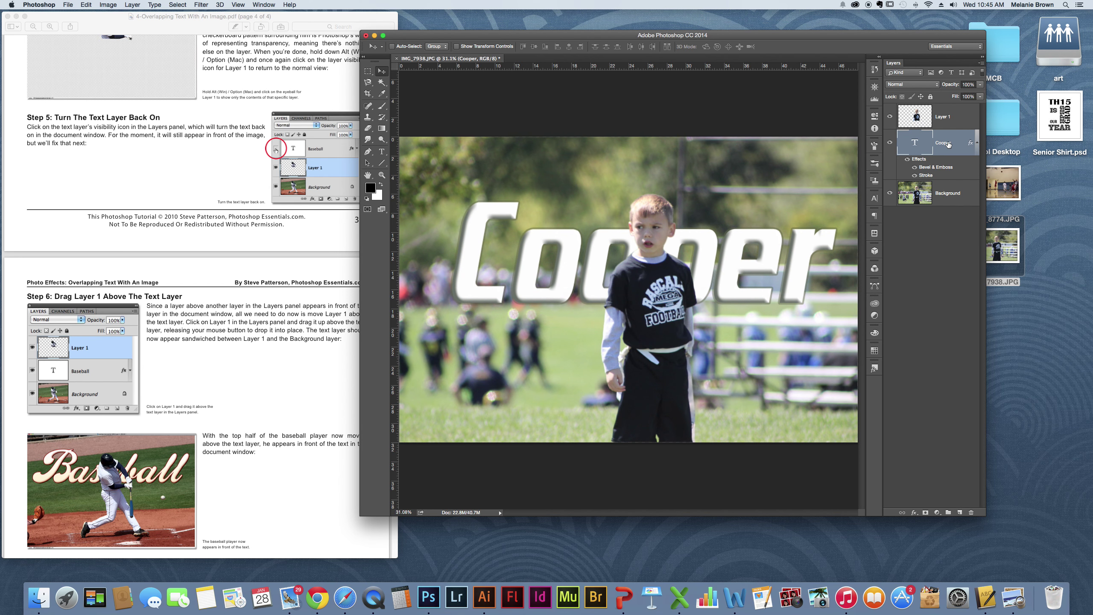
key("shift+Up")
key("shift+Up")
key("shift+Up")
key("shift+Up")
key("shift+Up")
key("shift+Up")
key("shift+Up")
key("shift+Up")
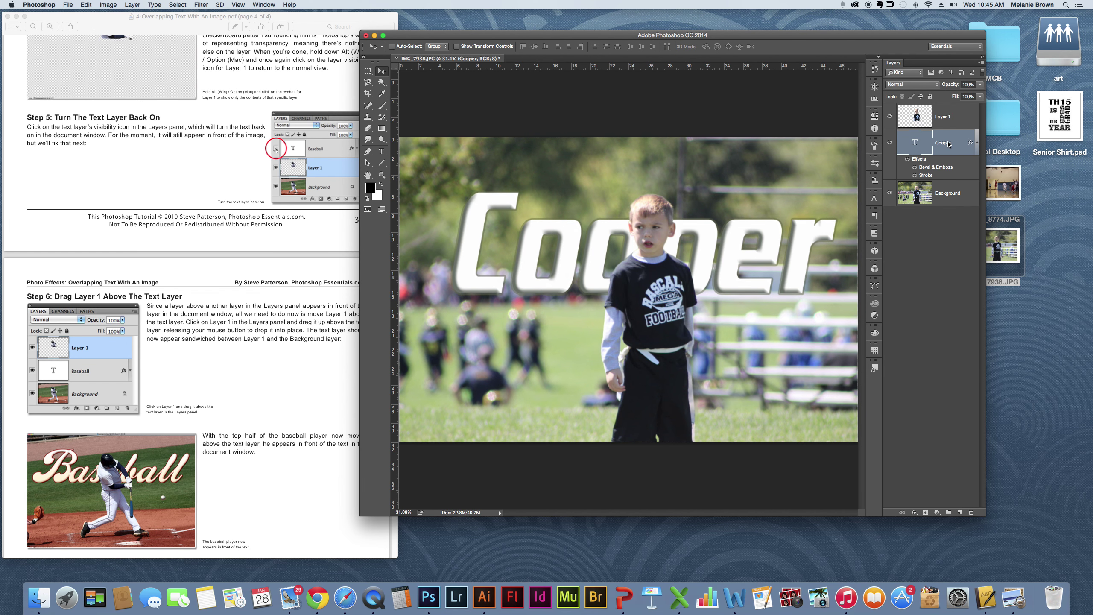
key("shift+Up")
key("shift+Up")
key("shift+Up")
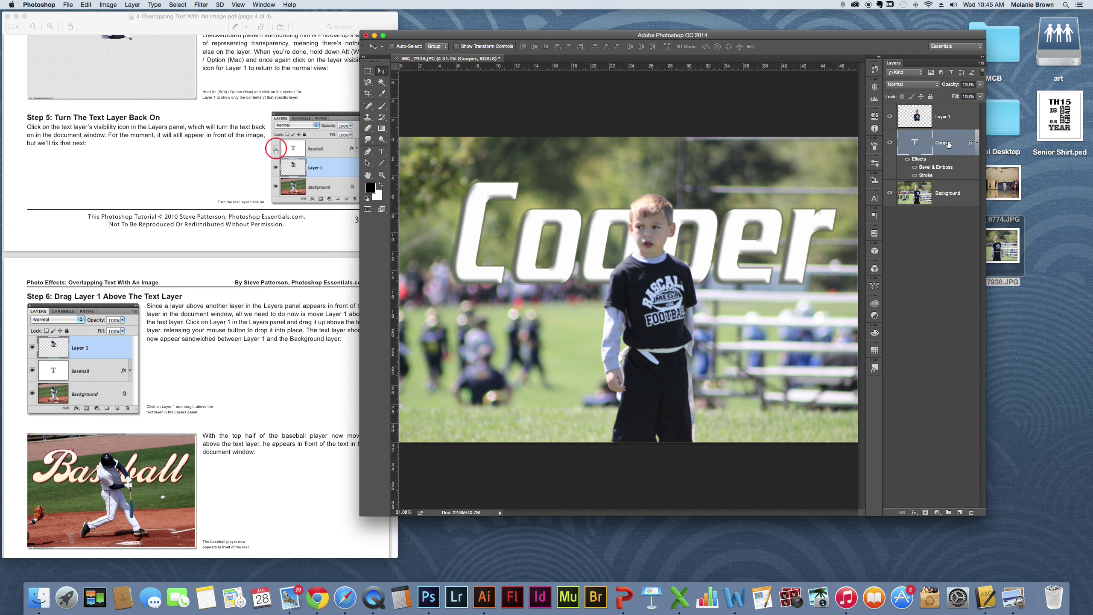
Shift the name text right toward the photo's edge and nudge it slightly back left to adjust its horizontal placement.
key("shift+Right")
key("shift+Right")
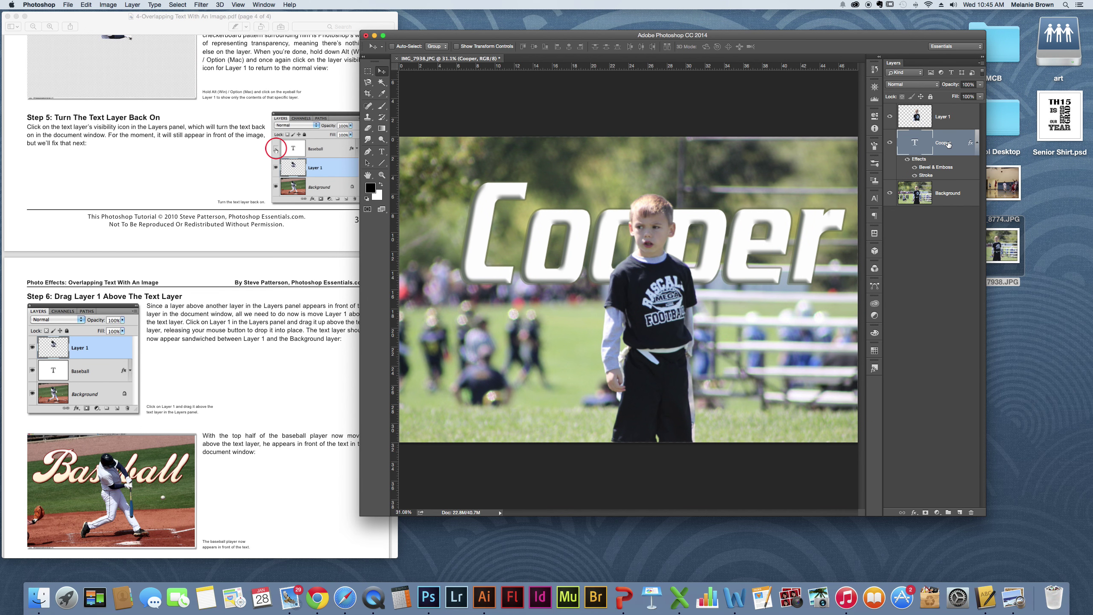
key("shift+Right")
key("shift+Right")
key("shift+Right")
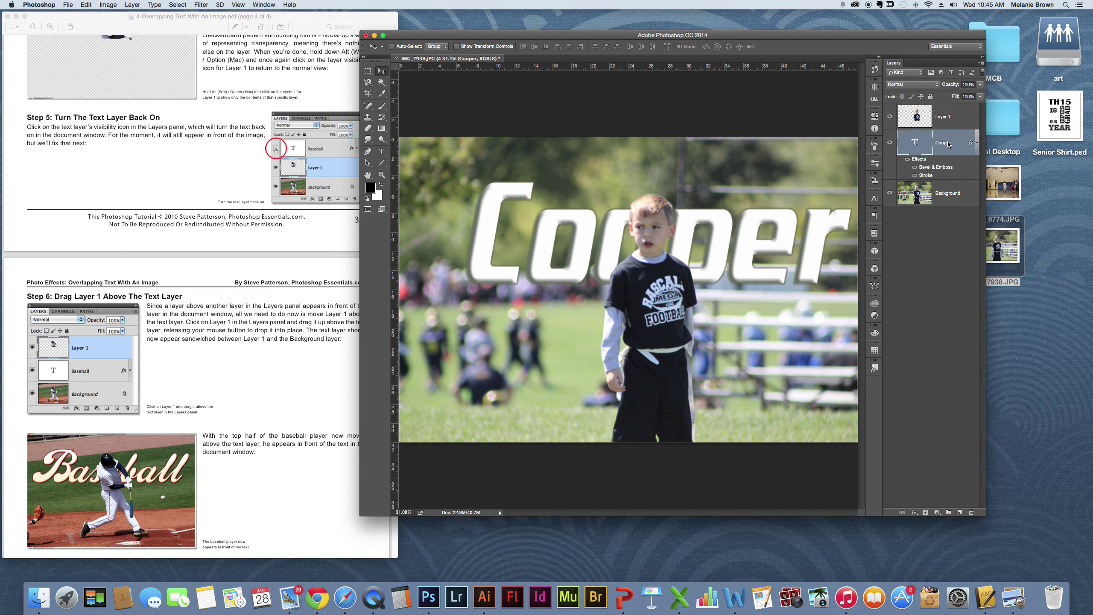
key("shift+Left")
key("shift+Left")
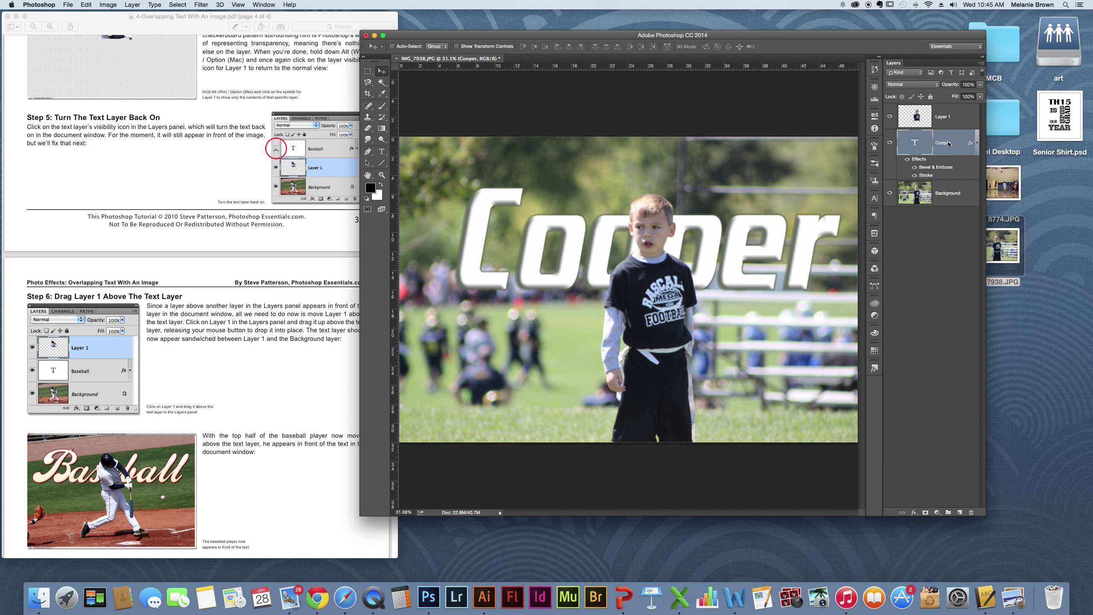
Lower the name text behind the boy until the descender of the p reaches his belt.
key("shift+Down")
key("shift+Down")
key("shift+Down")
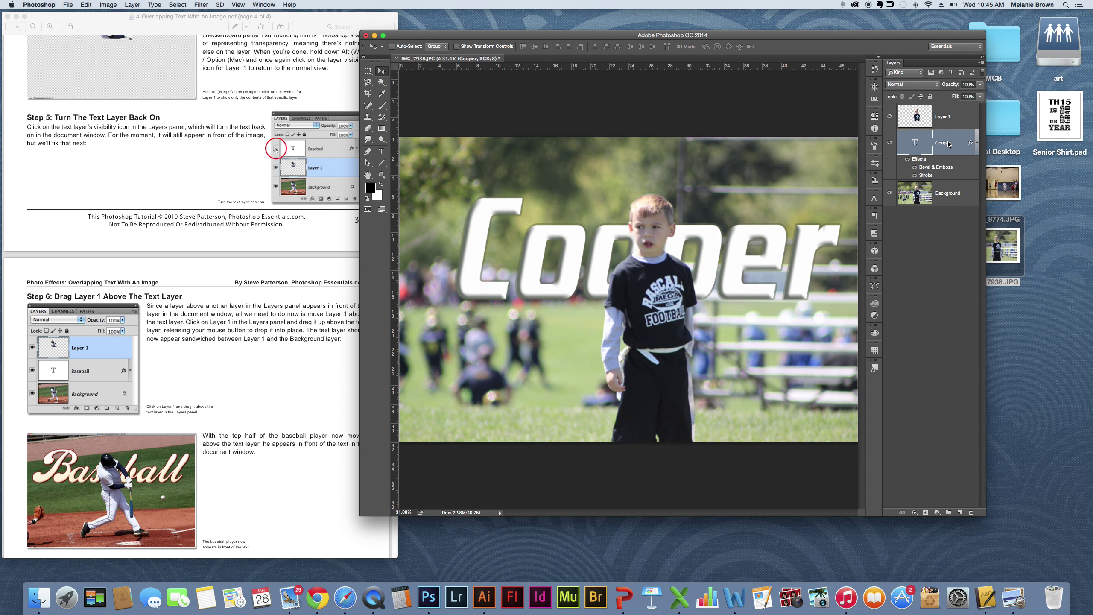
key("shift+Down")
key("shift+Down")
key("shift+Down")
key("shift+Down")
key("shift+Down")
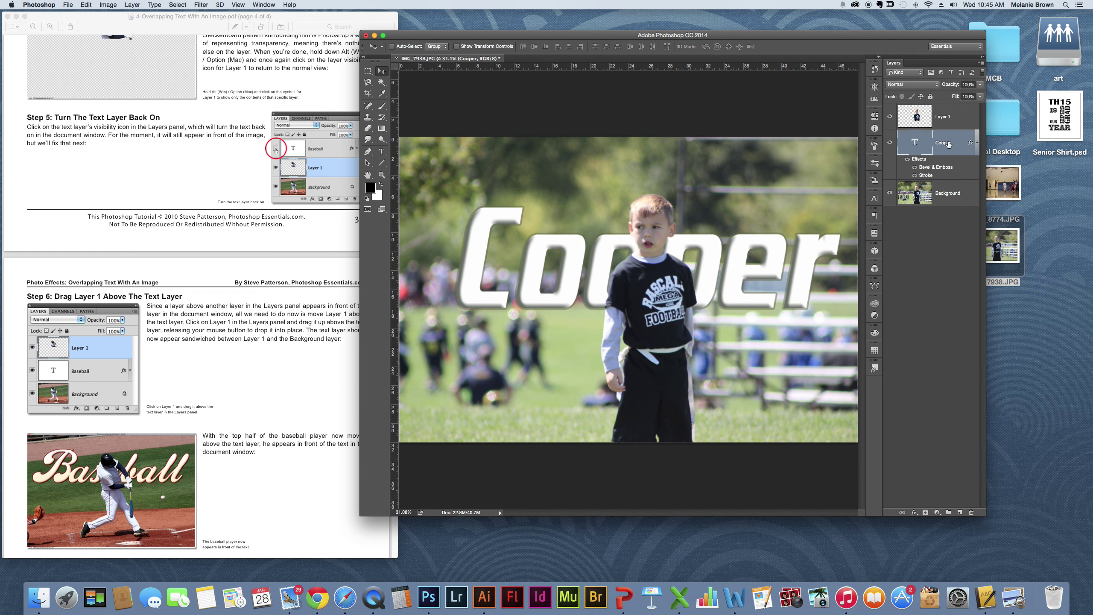
key("shift+Down")
key("shift+Down")
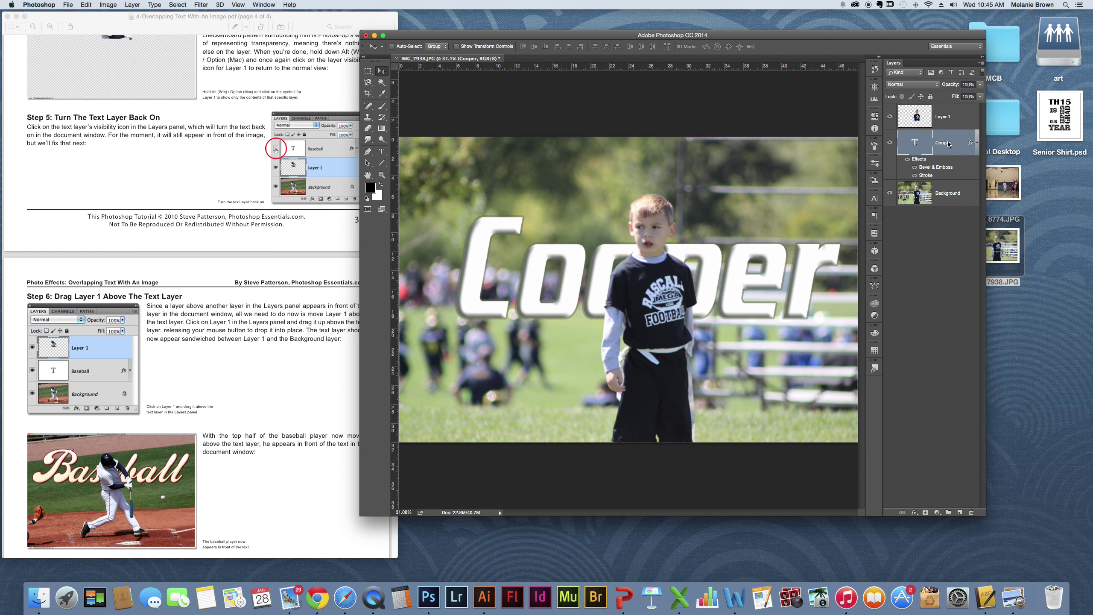
key("shift+Down")
key("shift+Down")
key("shift+Down")
key("shift+Down")
key("shift+Down")
key("shift+Down")
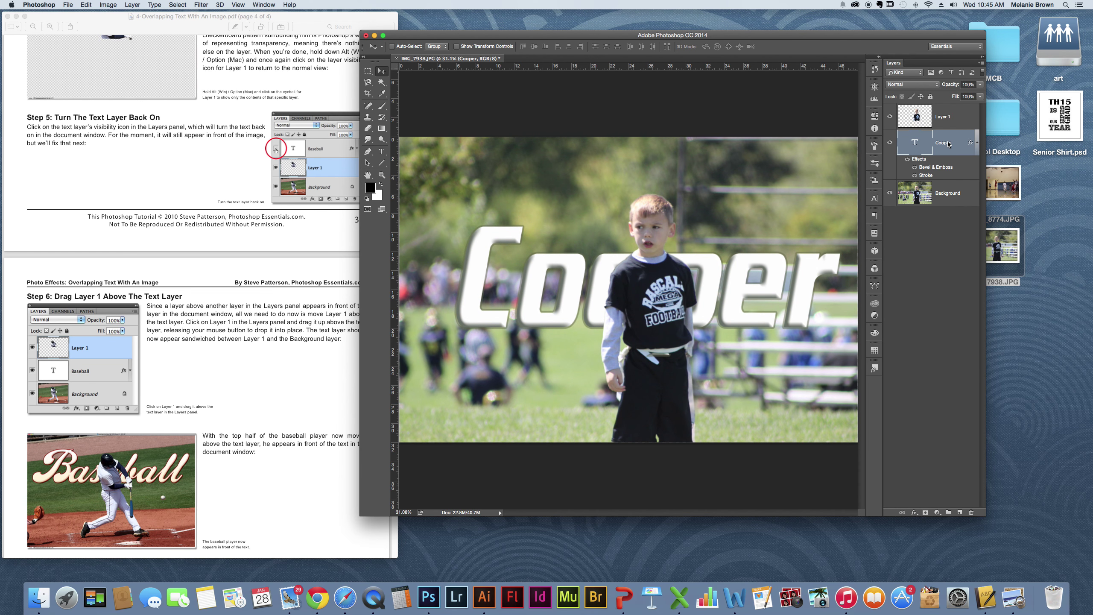
key("shift+Down")
key("shift+Down")
key("shift+Down")
key("shift+Down")
key("shift+Down")
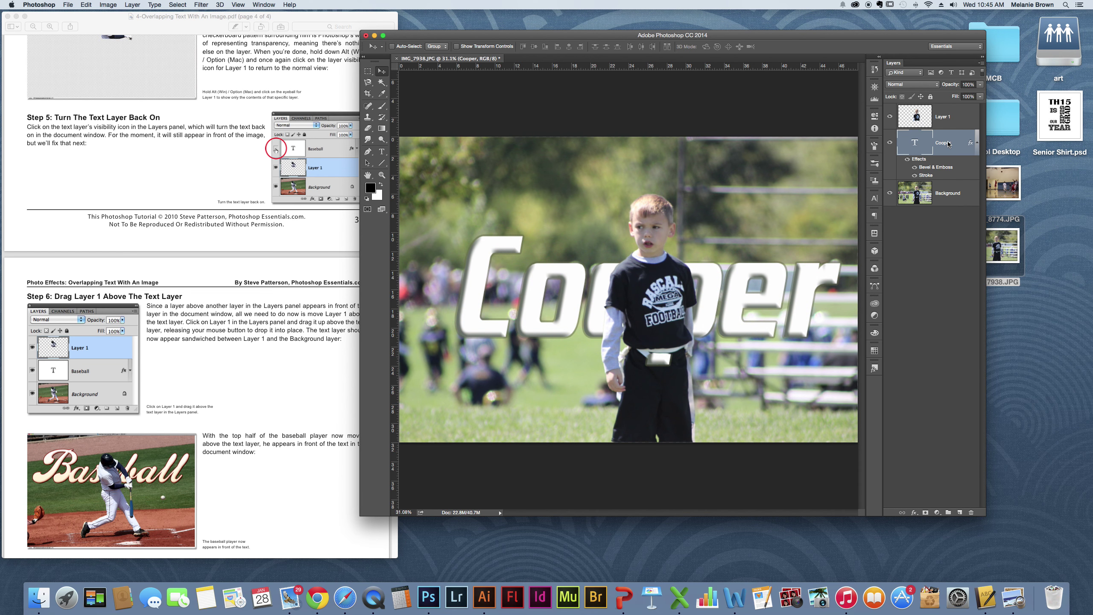
Raise the name text to the boy's face and chest height so the p's descender is hidden behind his shirt.
key("shift+Up")
key("shift+Up")
key("shift+Up")
key("shift+Up")
key("shift+Up")
key("shift+Up")
key("shift+Up")
key("shift+Up")
key("shift+Up")
key("shift+Up")
key("shift+Up")
key("shift+Up")
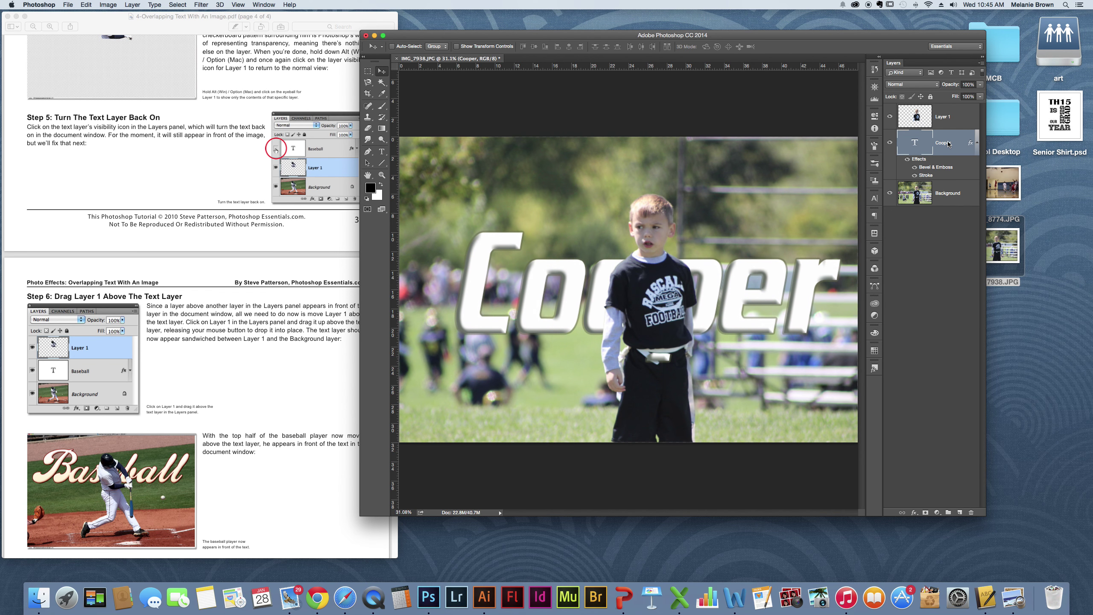
key("shift+Up")
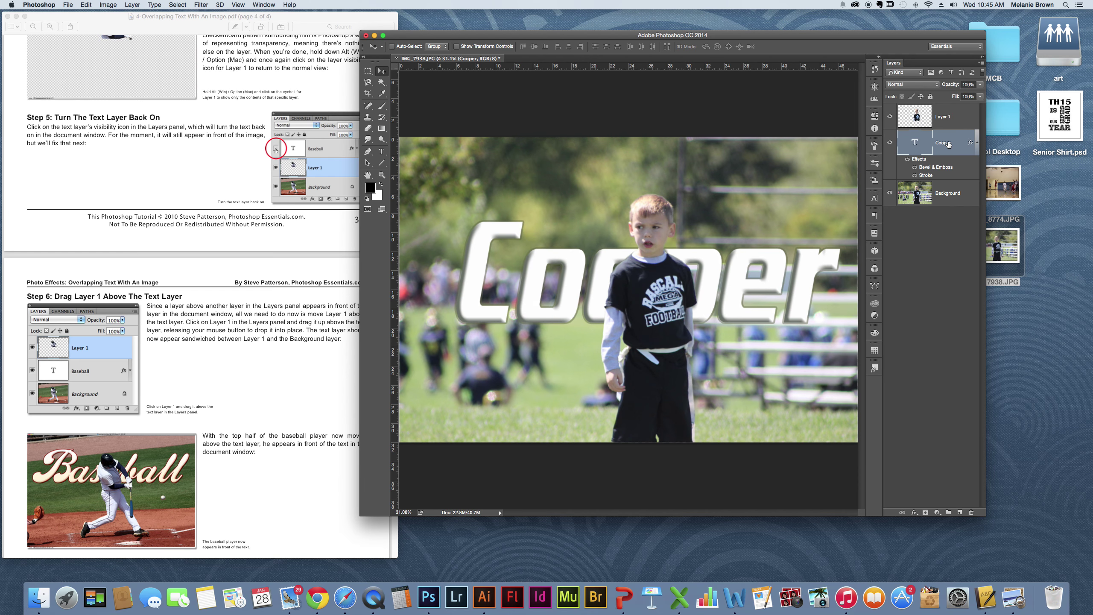
key("shift+Up")
key("shift+Up")
key("shift+Up")
key("shift+Up")
key("shift+Up")
key("shift+Up")
key("shift+Up")
key("shift+Up")
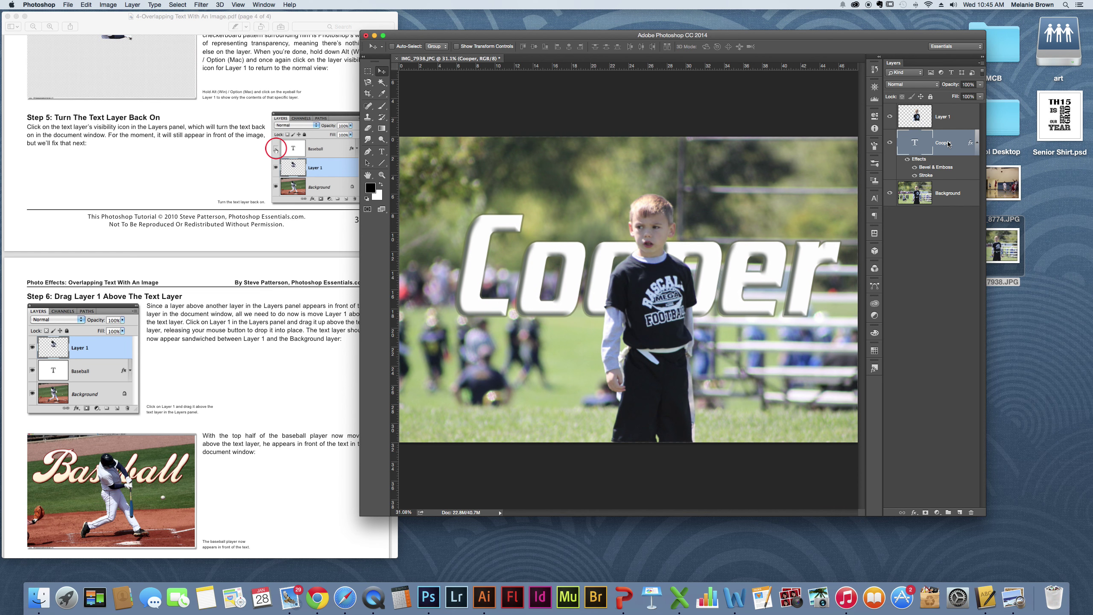
key("shift+Up")
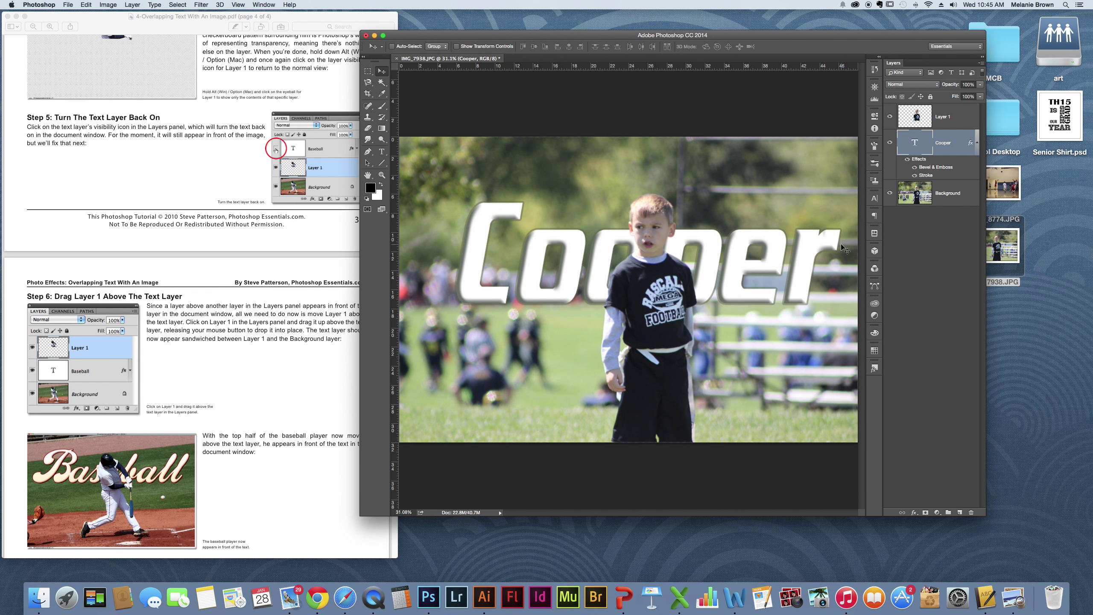
Save the layered document to the Desktop in Photoshop format, with the surname followed by #4 as the file name.
left_click(118, 5)
left_click(86, 98)
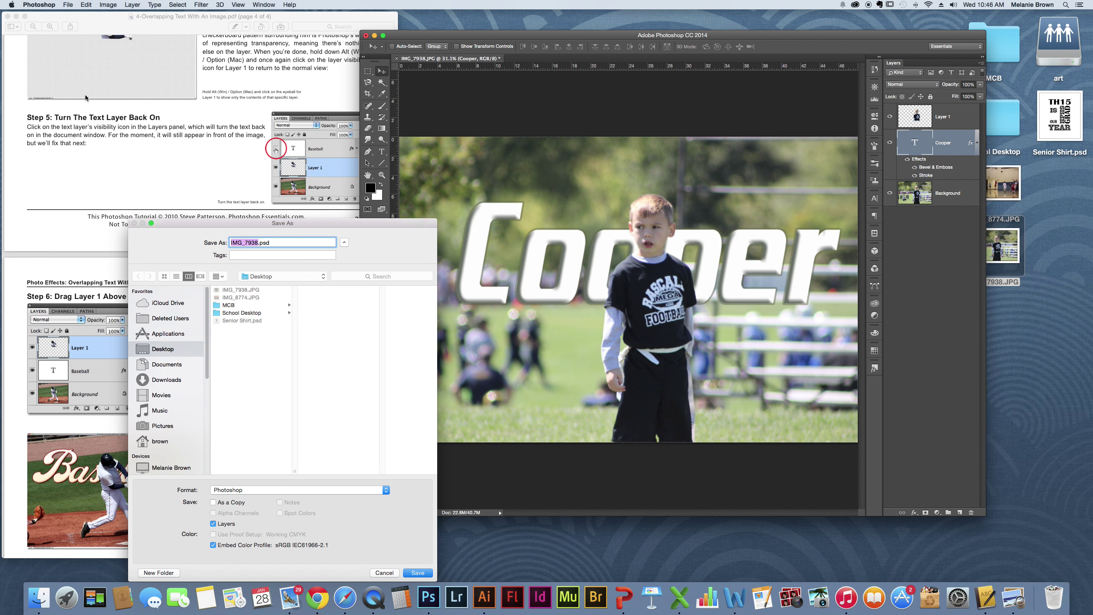
type("brown#4")
left_click_drag(286, 224, 377, 16)
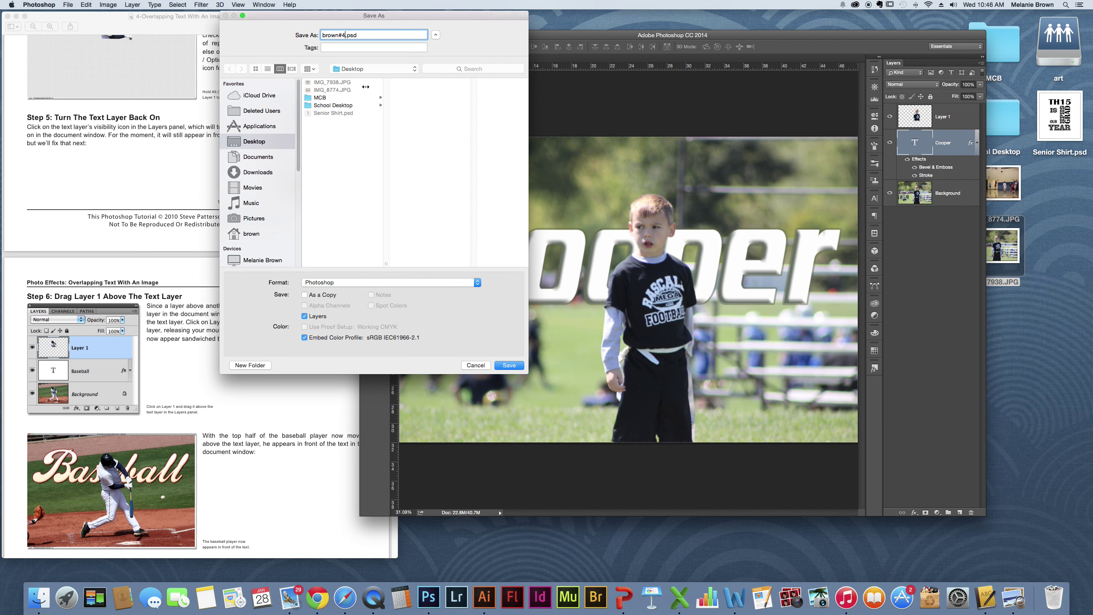
left_click(504, 364)
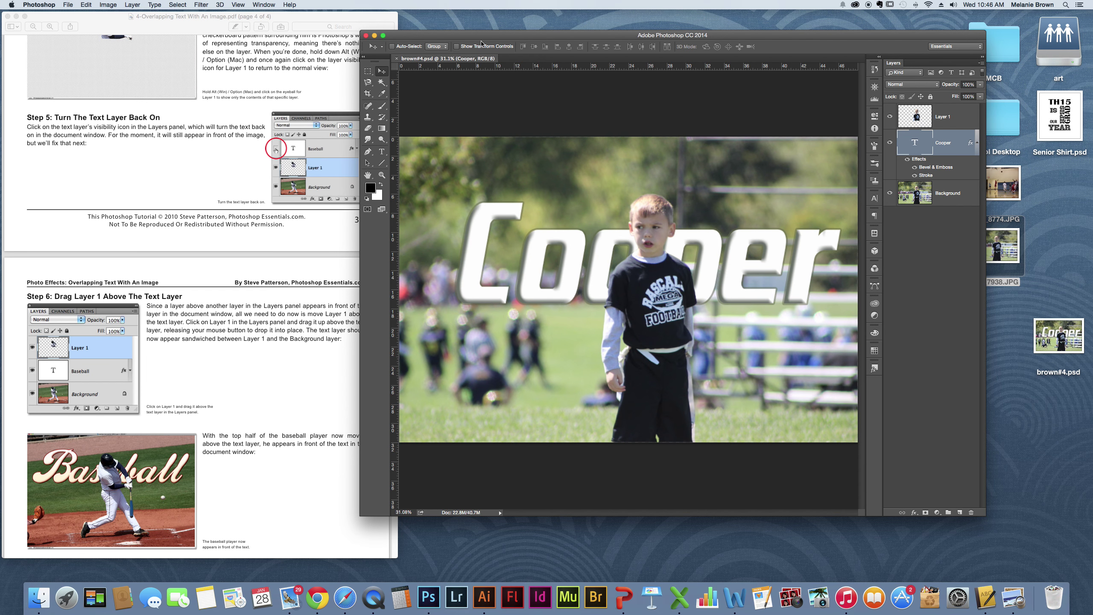
Move the Photoshop window aside to check the saved file on the desktop, deselect the desktop icons and return to Photoshop.
left_click_drag(481, 38, 362, 42)
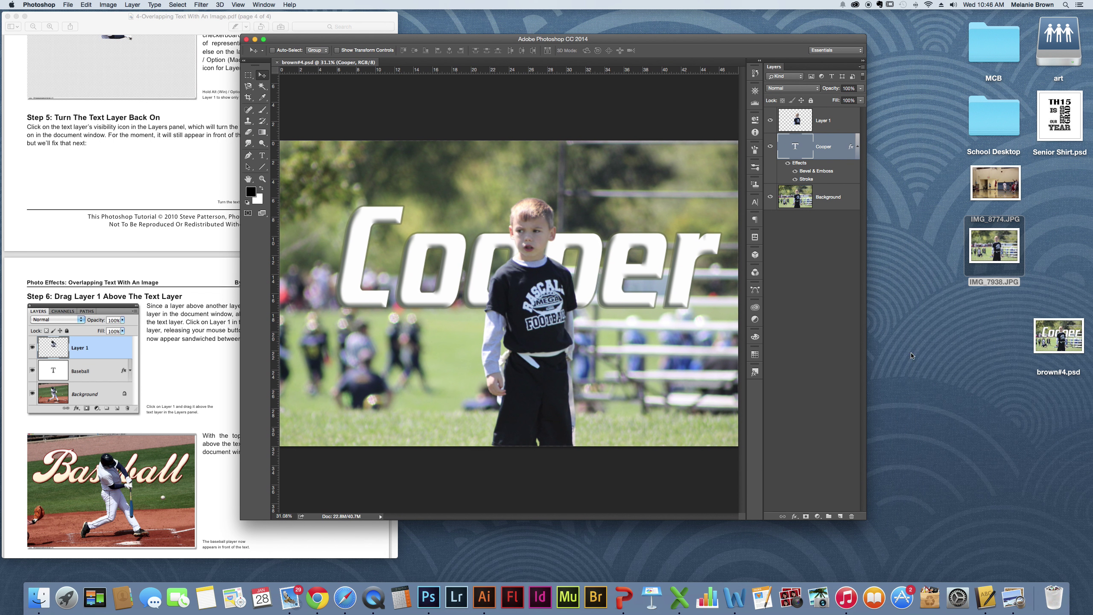
left_click(1018, 363)
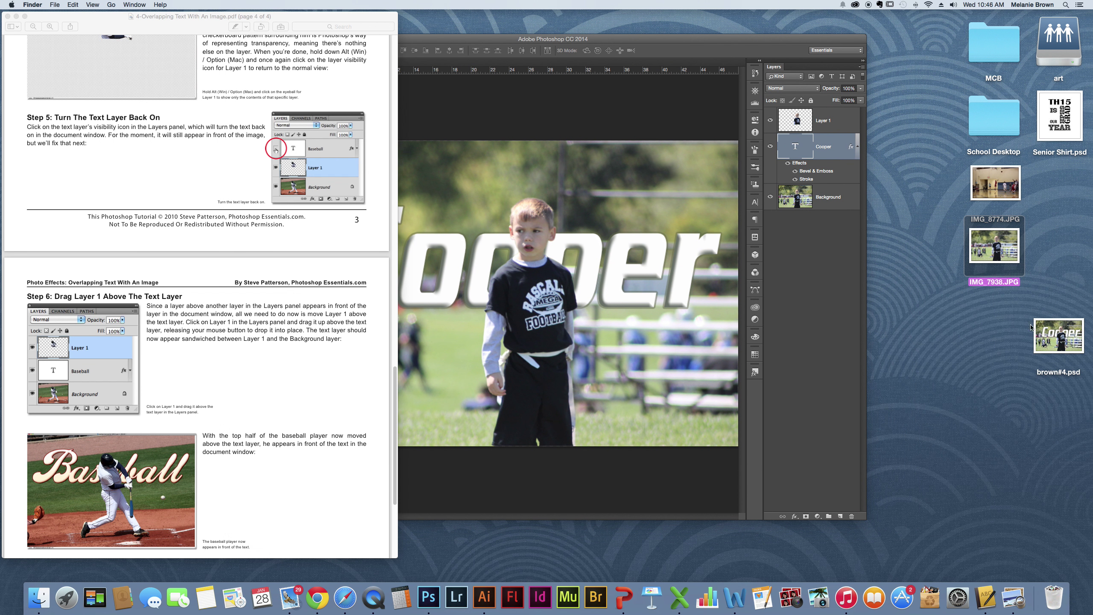
left_click(974, 354)
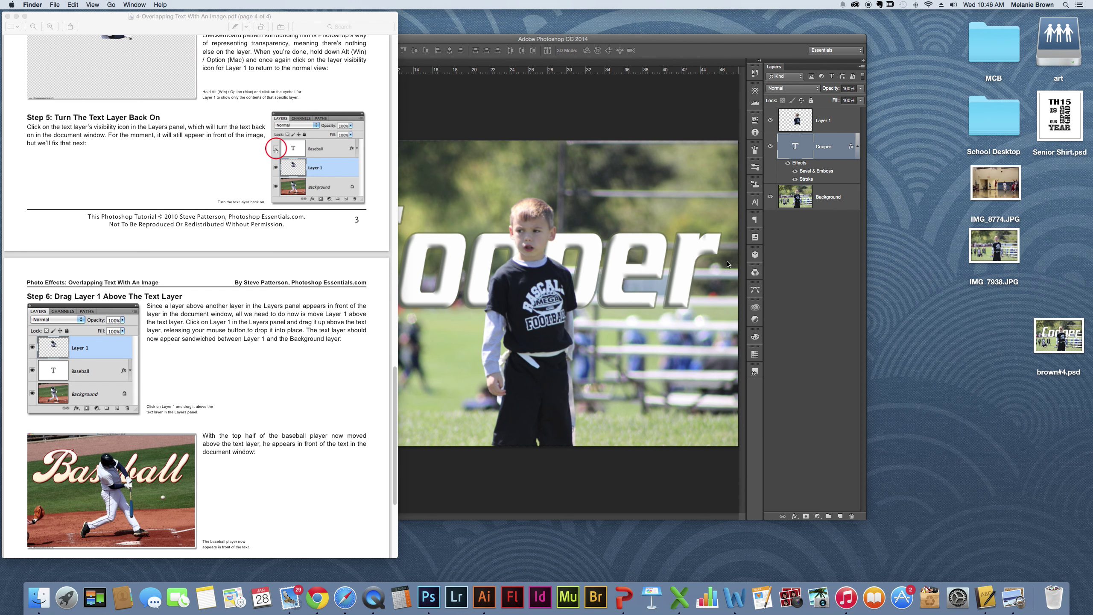
left_click(622, 44)
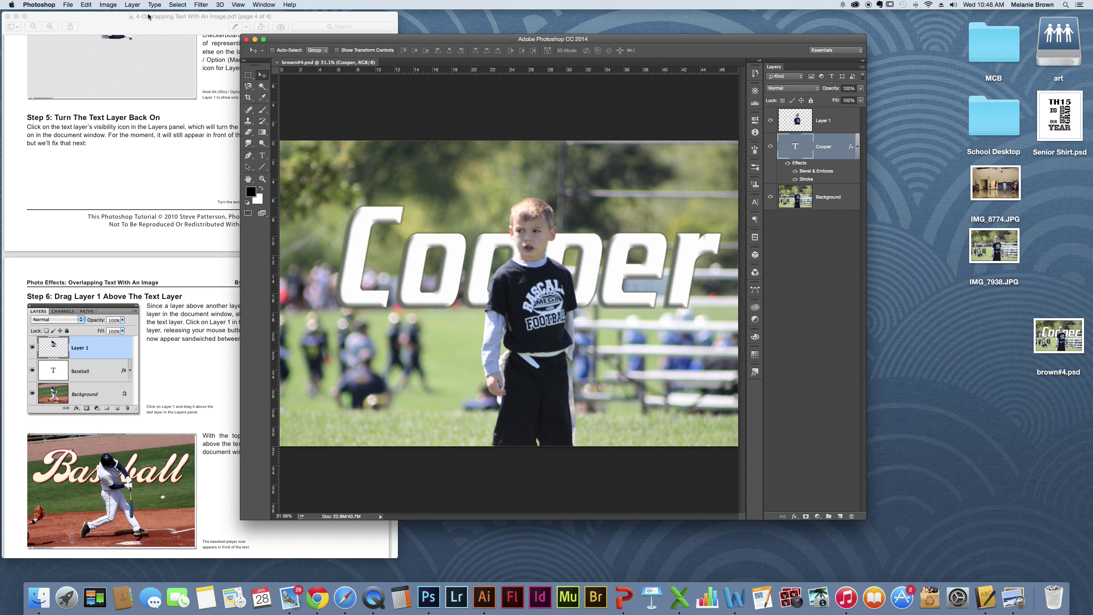